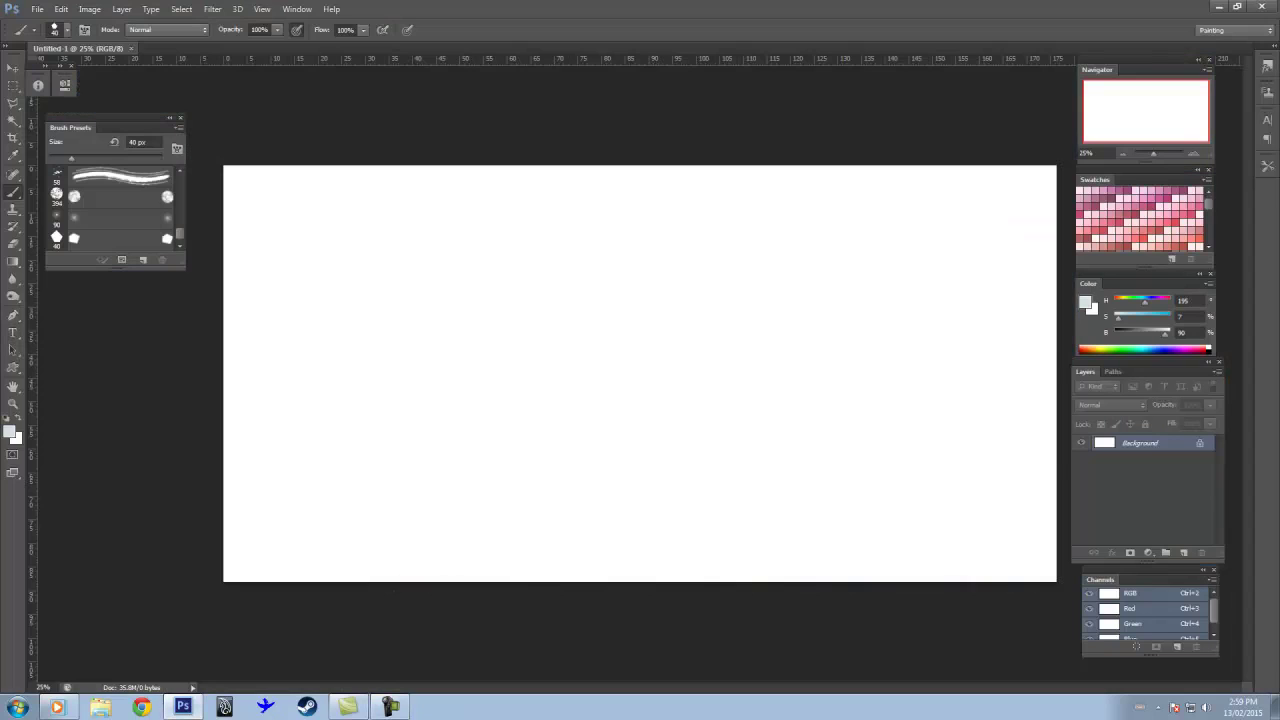
Step: Paint pale-blue mist over the blank canvas and lighten the upper-right sky
mouse_move(262, 300)
mouse_down()
mouse_move(606, 409)
mouse_move(820, 406)
mouse_move(757, 451)
mouse_move(640, 430)
mouse_up()
click(1166, 331)
mouse_move(770, 330)
mouse_down()
mouse_move(809, 229)
mouse_move(820, 370)
mouse_up()
Step: Shape faint light and dark tower silhouettes with a softened roof, then add Layer 2
mouse_move(532, 326)
mouse_down()
mouse_move(414, 506)
mouse_move(429, 529)
mouse_move(800, 400)
mouse_up()
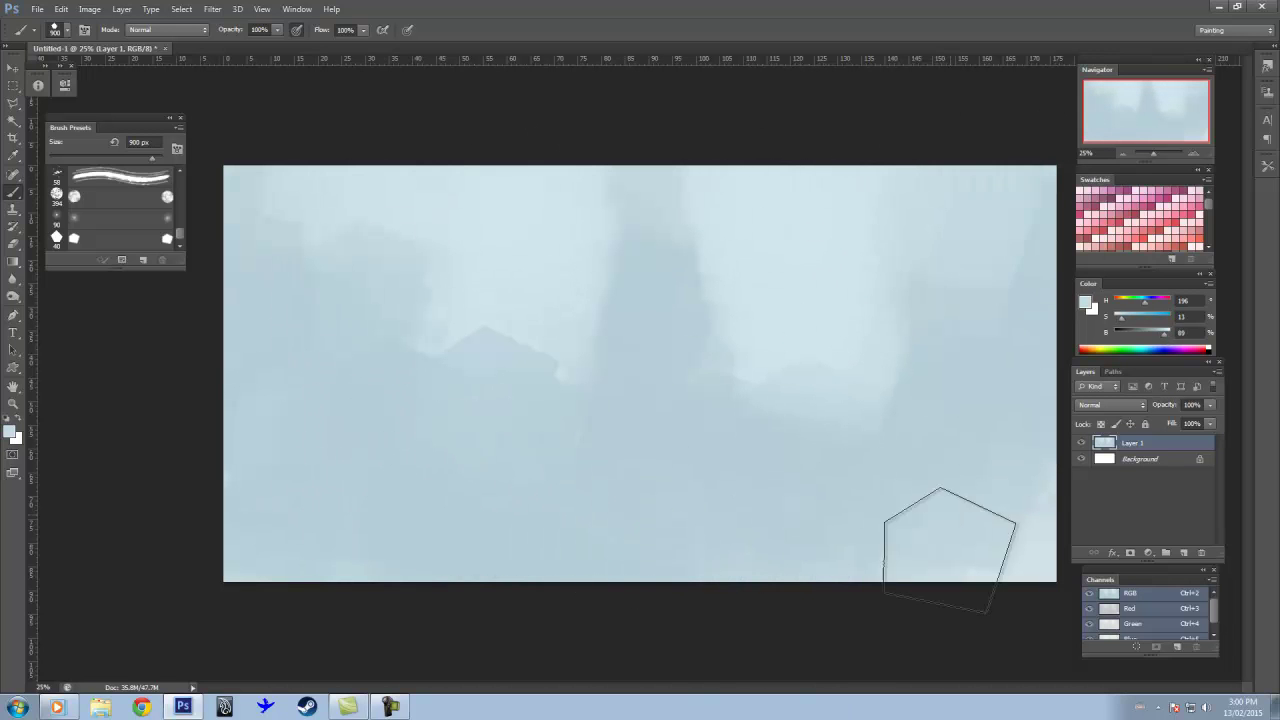
mouse_move(750, 190)
mouse_down()
mouse_move(714, 366)
mouse_move(880, 200)
mouse_up()
mouse_move(598, 250)
mouse_down()
mouse_move(608, 214)
mouse_move(771, 337)
mouse_up()
drag(533, 408, 445, 345)
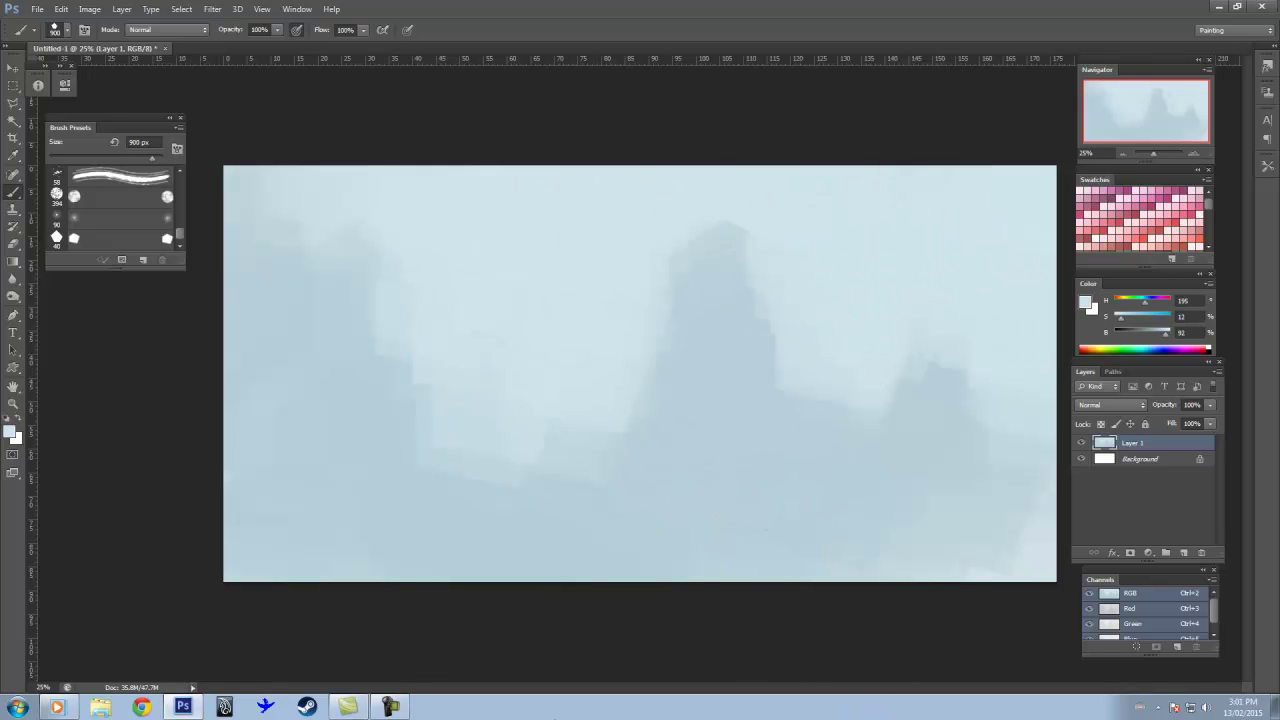
click(1184, 552)
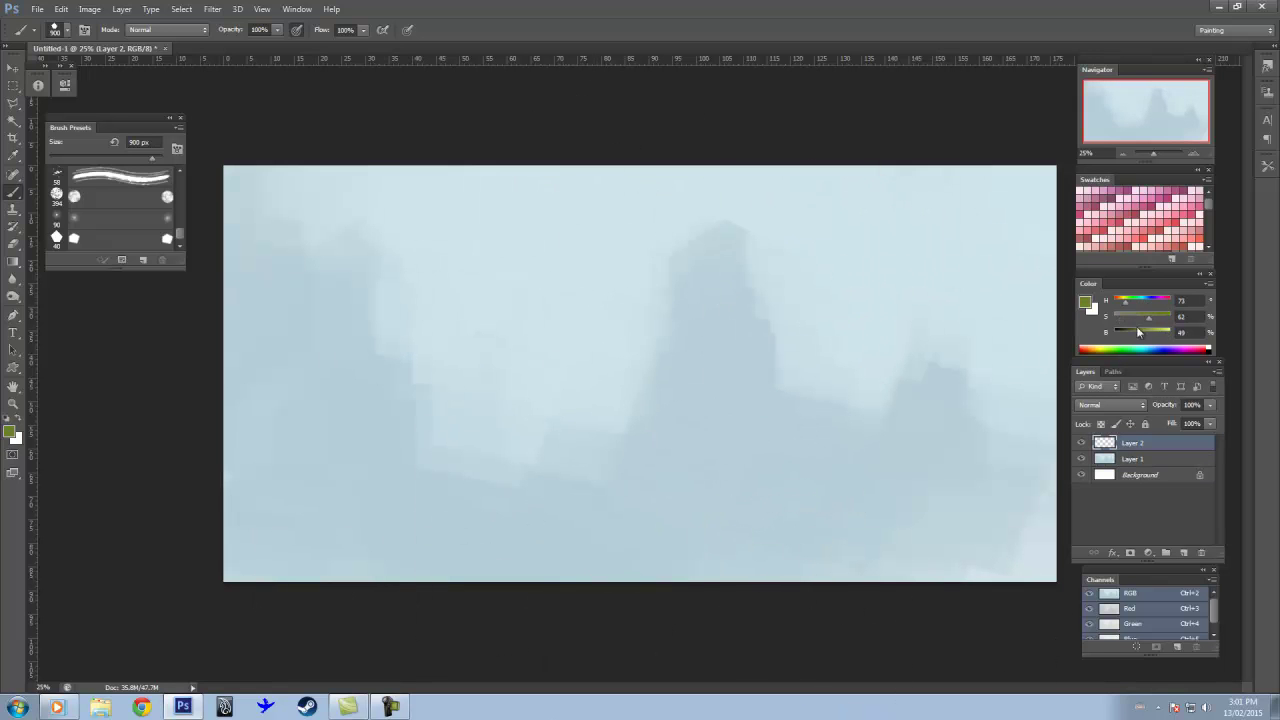
Step: Paint dark olive mountains across the lower canvas and erase their upper parts
drag(1050, 480, 414, 514)
drag(1050, 420, 543, 457)
drag(1050, 390, 350, 440)
drag(230, 290, 900, 410)
key(e)
mouse_move(706, 357)
mouse_down()
mouse_move(903, 357)
mouse_move(420, 505)
mouse_move(694, 463)
mouse_move(657, 586)
mouse_move(591, 500)
mouse_move(283, 645)
mouse_up()
key(b)
Step: Switch to a different brush preset and paint a light zigzag across the mountains
right_click(700, 420)
scroll(965, 623, down, 1)
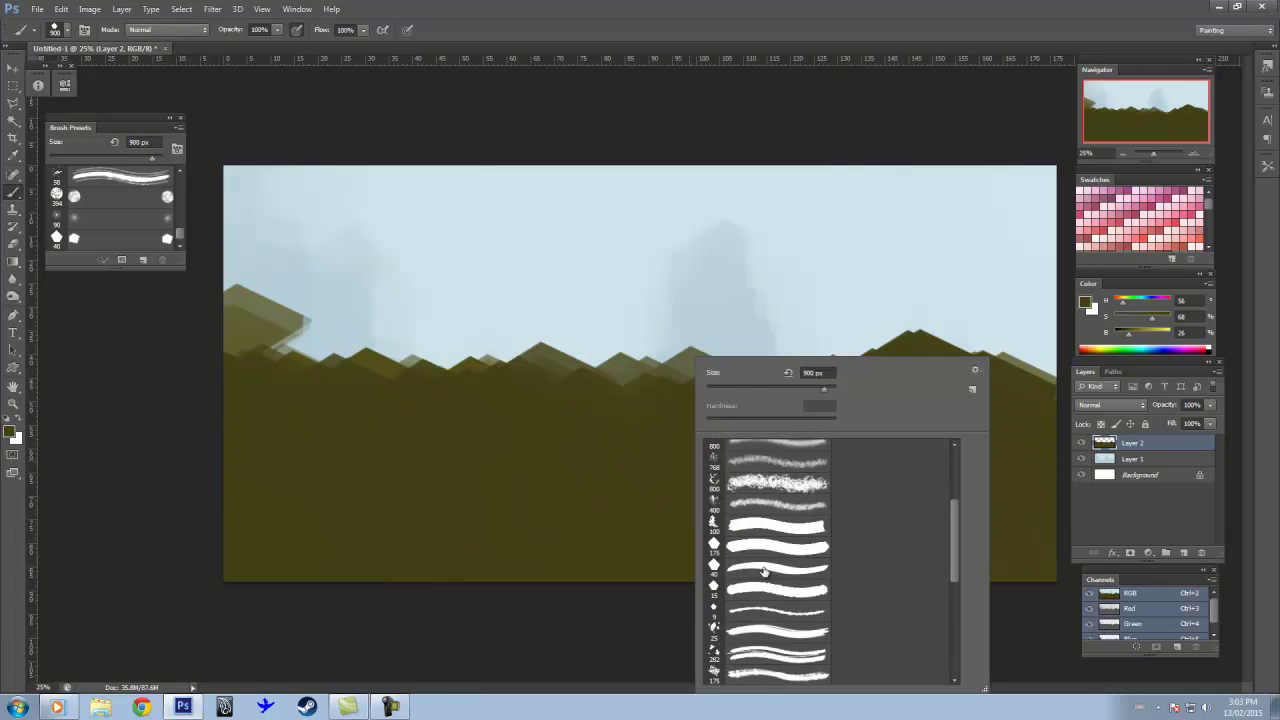
double_click(820, 440)
drag(660, 392, 798, 421)
Step: Undo the zigzag and erase the mountain peaks down to a flat, lower horizon
key(e)
key(ctrl+z)
mouse_move(489, 417)
mouse_down()
mouse_move(417, 366)
mouse_move(884, 356)
mouse_up()
right_click(884, 356)
key(Escape)
mouse_move(965, 340)
mouse_down()
mouse_move(414, 363)
mouse_move(300, 395)
mouse_up()
key(b)
Step: Paint a green band along a lower, wavier horizon
drag(1122, 308, 1130, 308)
mouse_move(1050, 365)
mouse_down()
mouse_move(945, 385)
mouse_move(366, 400)
mouse_move(443, 386)
mouse_up()
key(e)
mouse_move(565, 378)
mouse_down()
mouse_move(915, 345)
mouse_move(270, 345)
mouse_up()
key(b)
mouse_move(1040, 395)
mouse_down()
mouse_move(728, 428)
mouse_move(271, 400)
mouse_up()
Step: Fill the lower ground with dark brown strokes
mouse_move(1050, 405)
mouse_down()
mouse_move(657, 443)
mouse_move(520, 485)
mouse_up()
mouse_move(820, 530)
mouse_down()
mouse_move(1034, 509)
mouse_move(894, 556)
mouse_move(391, 603)
mouse_up()
drag(230, 578, 360, 562)
Step: Paint sampled green over the left, middle and right ground, keeping dark brown at left mid-ground
alt+click(466, 491)
drag(466, 491, 377, 526)
mouse_move(1050, 380)
mouse_down()
mouse_move(814, 431)
mouse_move(580, 590)
mouse_up()
drag(1030, 445, 866, 432)
drag(1050, 360, 617, 462)
mouse_move(501, 463)
mouse_down()
mouse_move(457, 449)
mouse_move(371, 466)
mouse_up()
alt+click(363, 432)
Step: Sweep bright green diagonals across the mid-ground and foreground, then shrink the brush to 100 px
drag(576, 576, 822, 466)
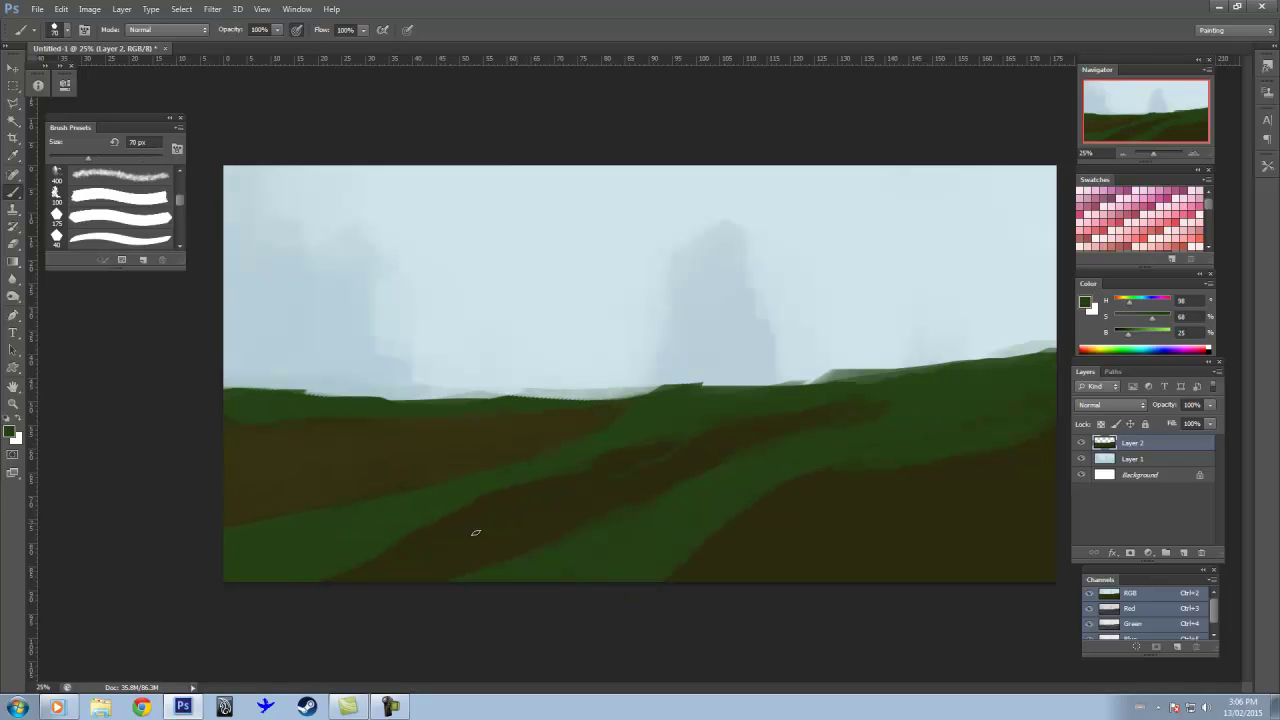
drag(670, 490, 1050, 356)
drag(860, 440, 1050, 368)
key(bracketright)
key(bracketright)
key(bracketright)
drag(640, 510, 1000, 402)
drag(726, 416, 317, 531)
drag(620, 430, 143, 603)
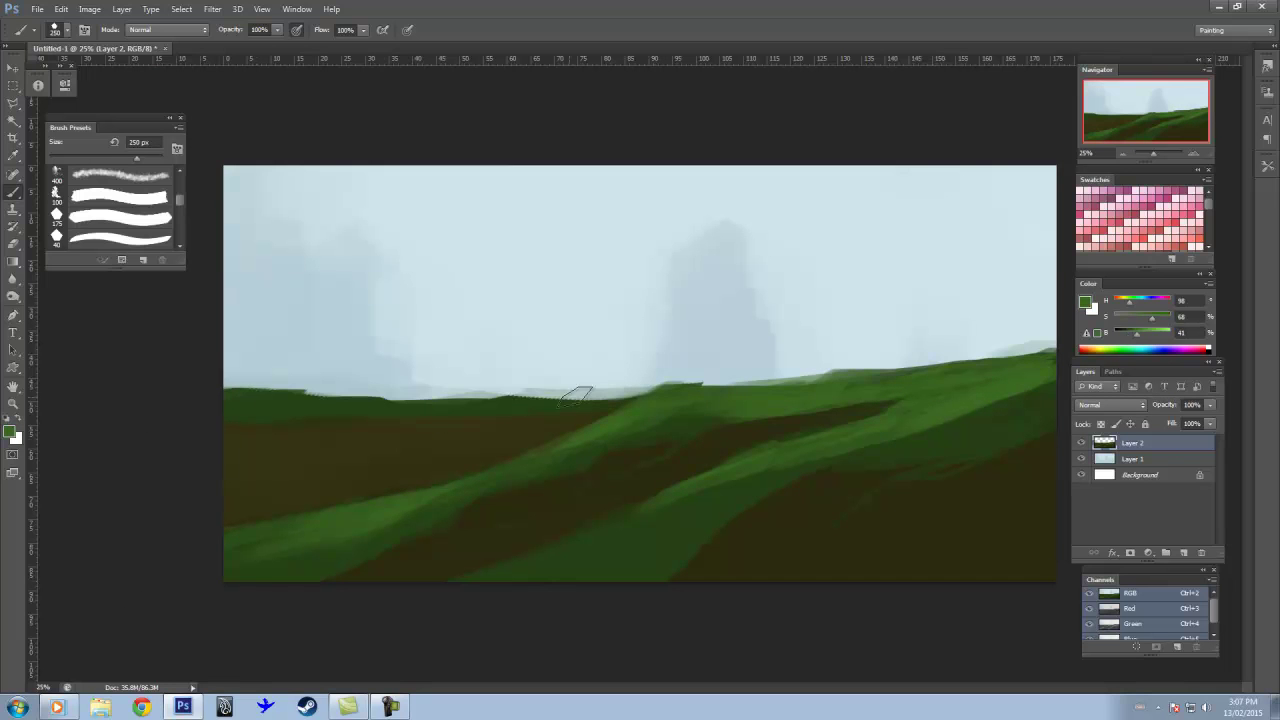
key(bracketleft)
key(bracketleft)
key(bracketleft)
Step: Build a dark olive-grey rock mass along the left horizon
alt+click(419, 465)
drag(224, 338, 310, 350)
mouse_move(240, 380)
mouse_down()
mouse_move(298, 365)
mouse_move(335, 390)
mouse_up()
drag(232, 345, 263, 329)
mouse_move(338, 368)
mouse_down()
mouse_move(440, 398)
mouse_move(534, 394)
mouse_up()
Step: Shape a light grey rocky mountain on the right horizon
drag(770, 382, 948, 340)
alt+click(900, 352)
mouse_move(800, 378)
mouse_down()
mouse_move(940, 345)
mouse_move(935, 322)
mouse_move(1040, 345)
mouse_up()
Step: Erase back to sky along the left rock and add grey mounds along the horizon
click(1028, 309)
key(Return)
key(e)
mouse_move(310, 357)
mouse_down()
mouse_move(571, 391)
mouse_move(448, 380)
mouse_move(370, 392)
mouse_up()
key(b)
alt+click(629, 387)
mouse_move(580, 400)
mouse_down()
mouse_move(730, 372)
mouse_move(545, 405)
mouse_move(489, 391)
mouse_move(470, 340)
mouse_up()
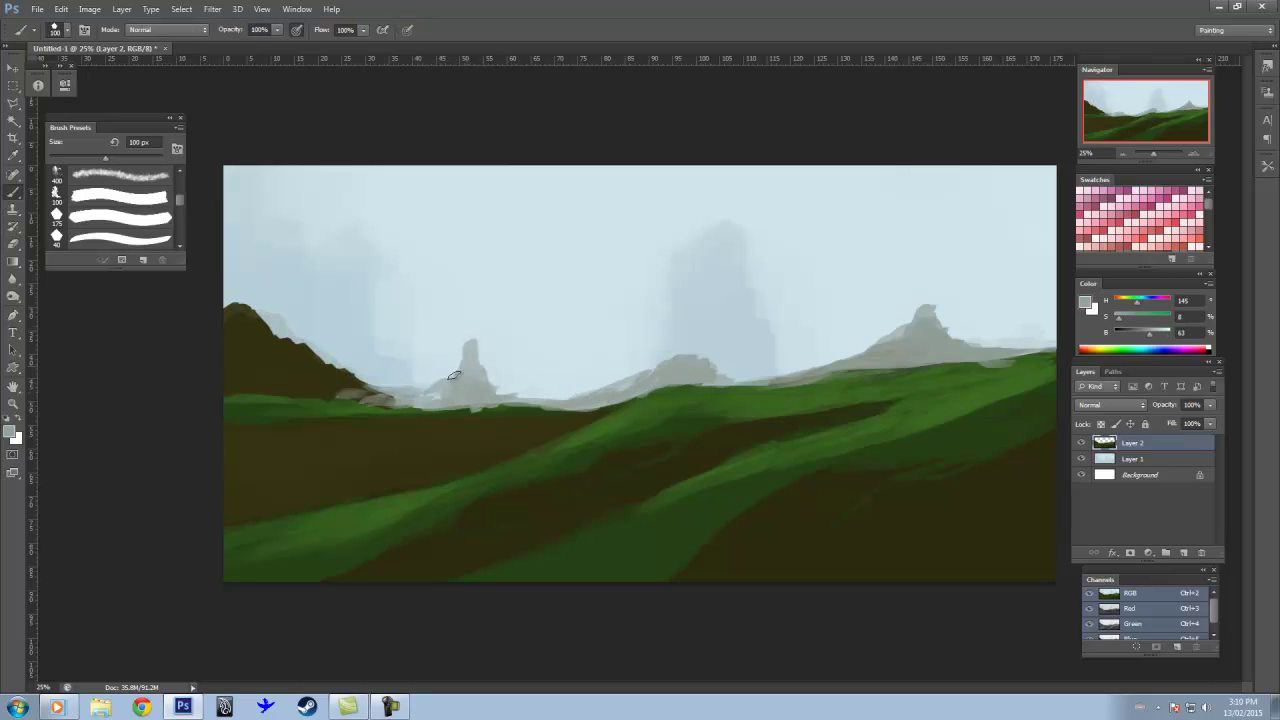
Step: Paint two grey rock spires on the horizon and trim the right spire's shape
drag(440, 398, 505, 390)
drag(635, 388, 650, 335)
key(e)
drag(720, 376, 690, 372)
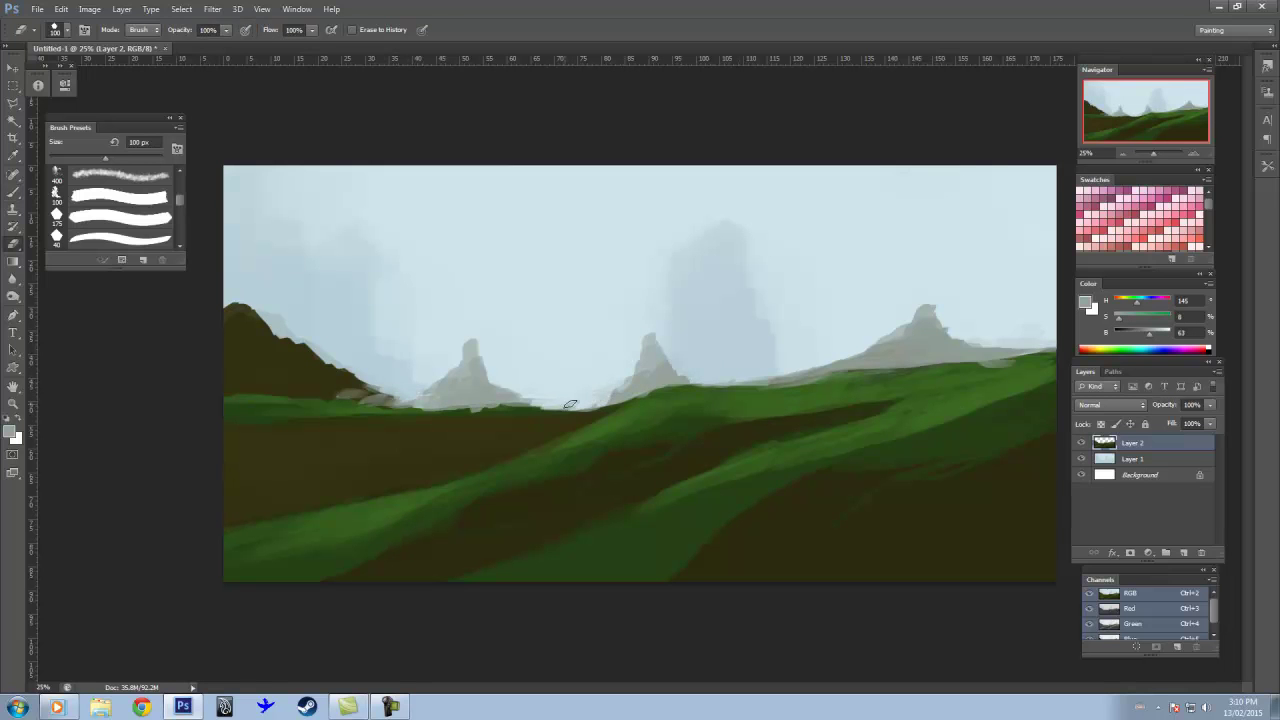
key(b)
Step: Darken the mound left of the spire, add olive light to the left slope, and brighten the lower-left grass
alt+click(335, 400)
drag(250, 402, 398, 405)
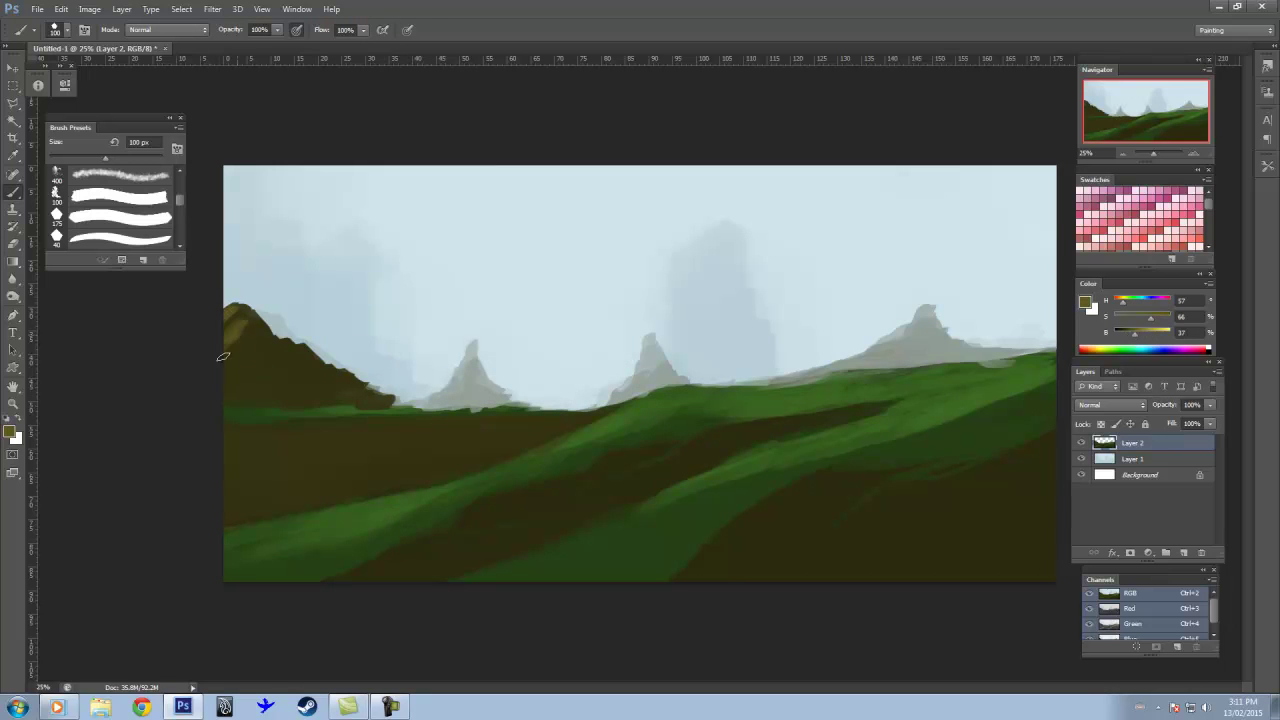
drag(222, 356, 249, 407)
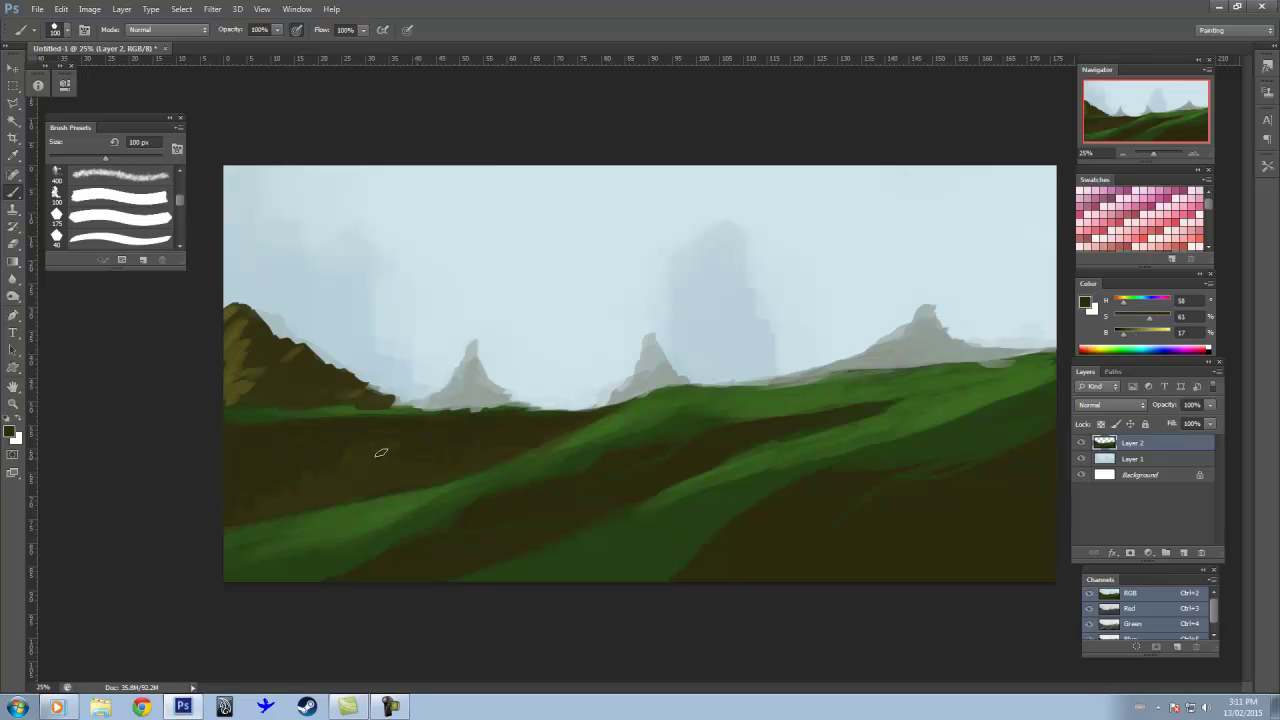
alt+click(465, 486)
drag(414, 517, 225, 555)
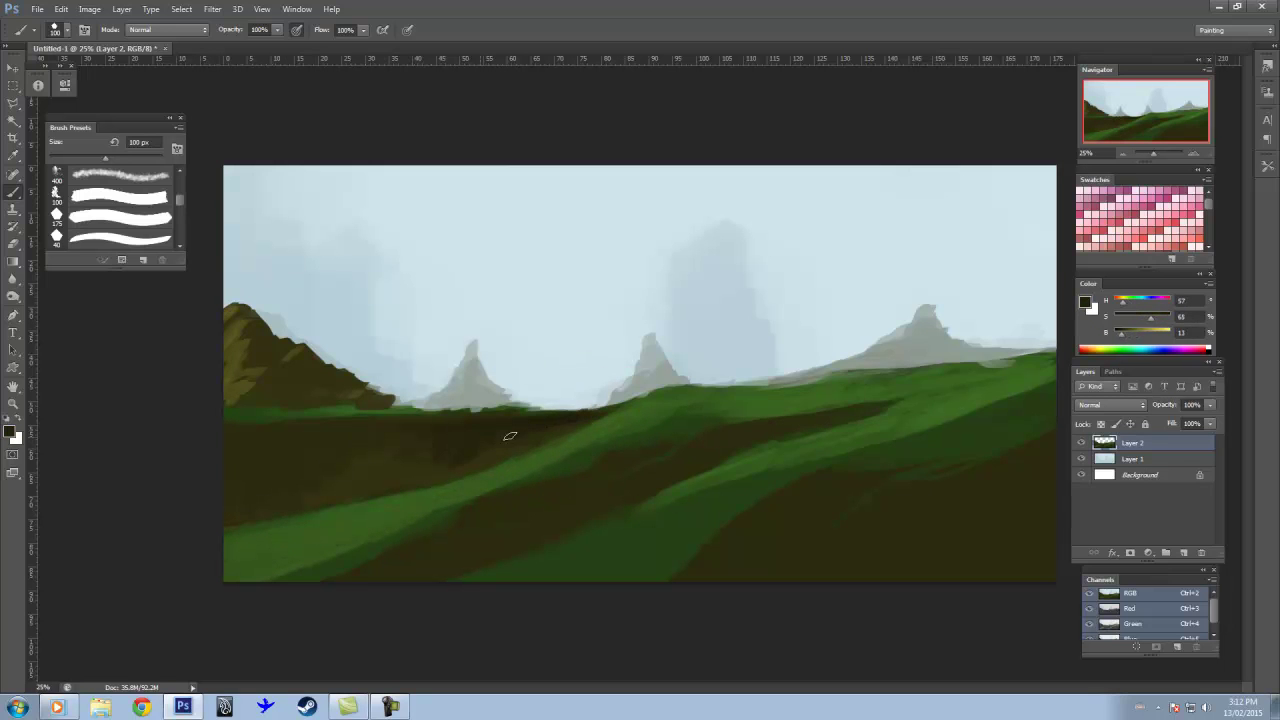
drag(378, 438, 495, 452)
Step: With a 300 px brush, streak the lower-right ground with dark and green bands
key(bracketright)
key(bracketright)
key(bracketright)
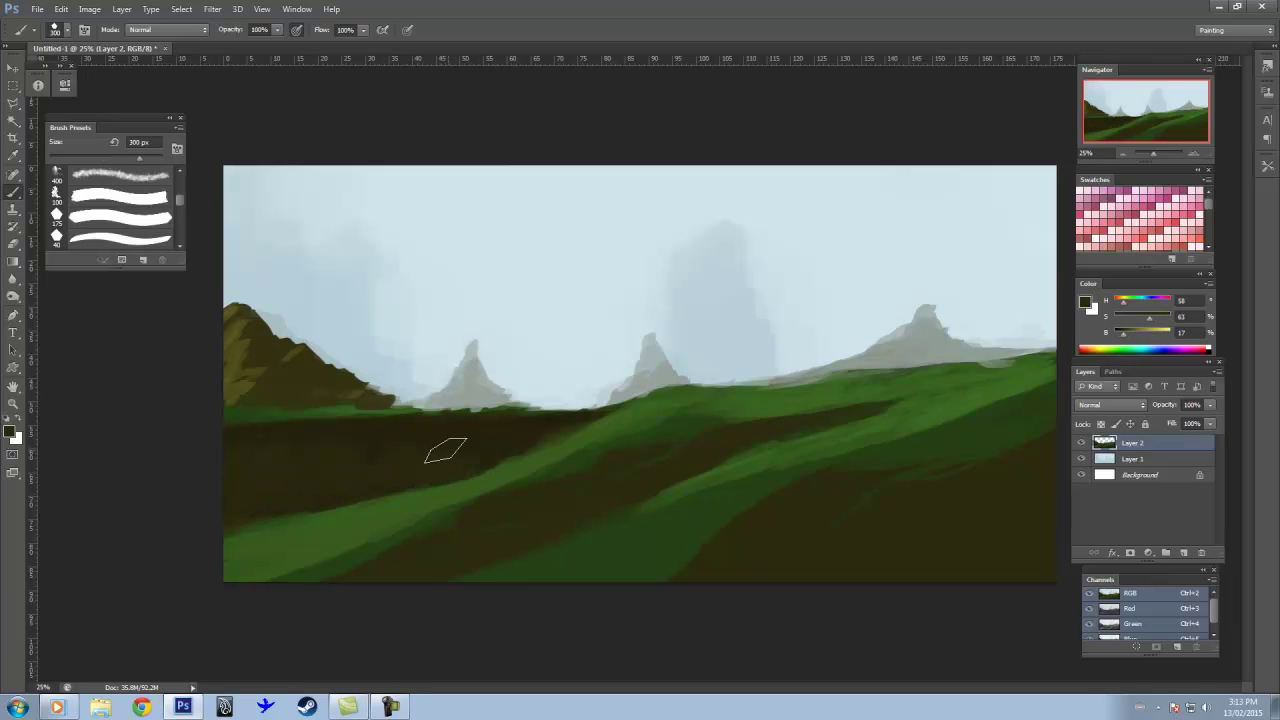
alt+click(325, 514)
mouse_move(898, 500)
mouse_down()
mouse_move(1040, 475)
mouse_move(891, 571)
mouse_up()
alt+click(931, 433)
mouse_move(1050, 470)
mouse_down()
mouse_move(1023, 491)
mouse_move(991, 580)
mouse_up()
alt+click(543, 566)
Step: Add dark strokes on the right ground, a green diagonal, and a dark band along the right horizon
drag(677, 560, 967, 453)
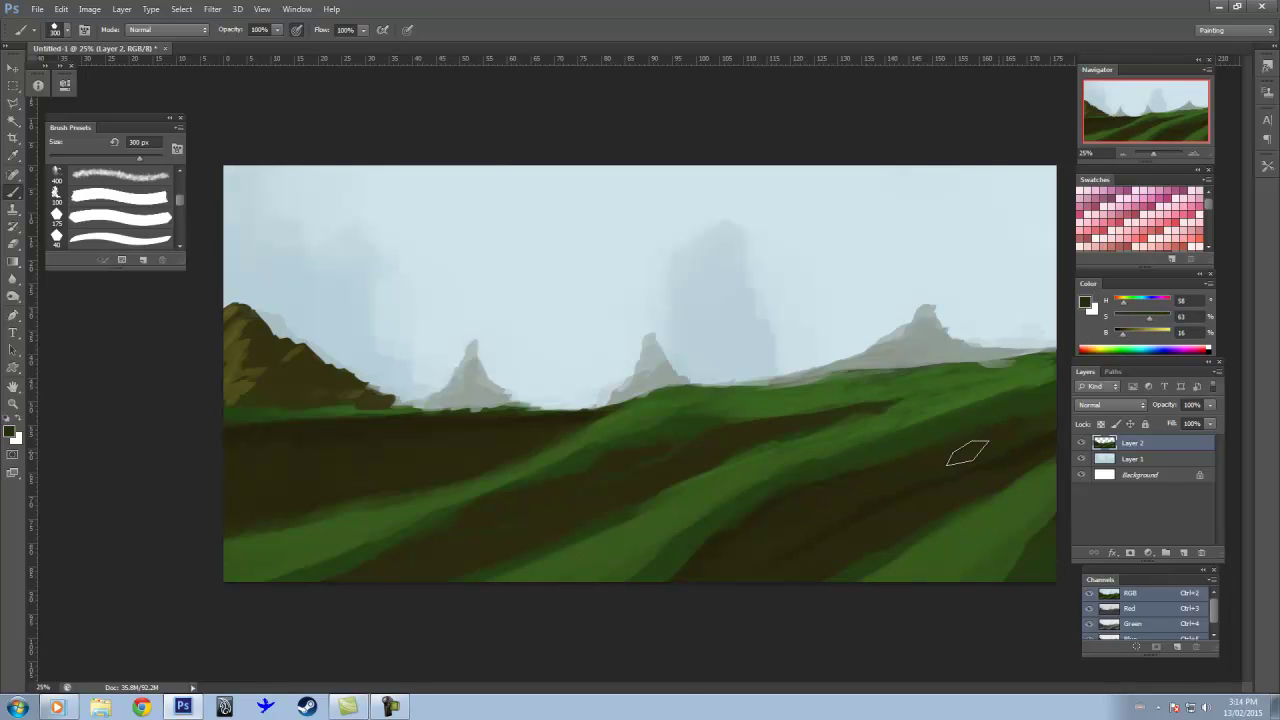
drag(1072, 512, 1076, 512)
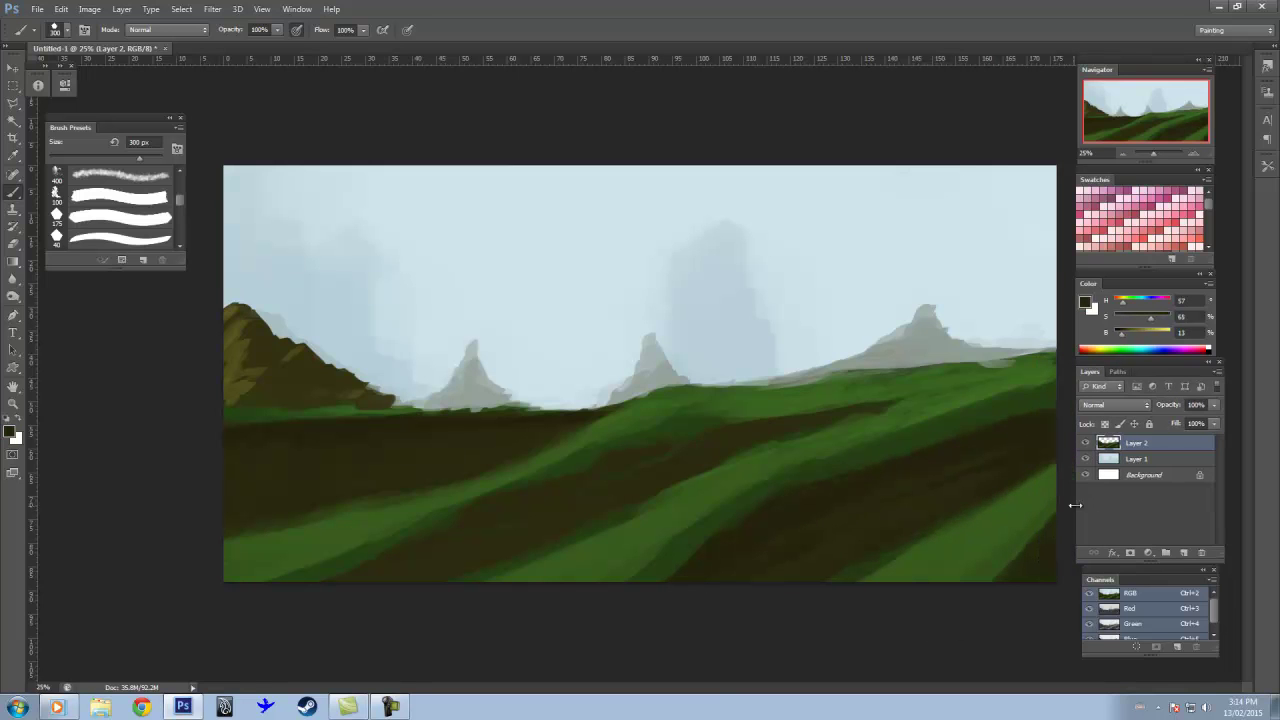
alt+click(443, 543)
drag(280, 595, 600, 445)
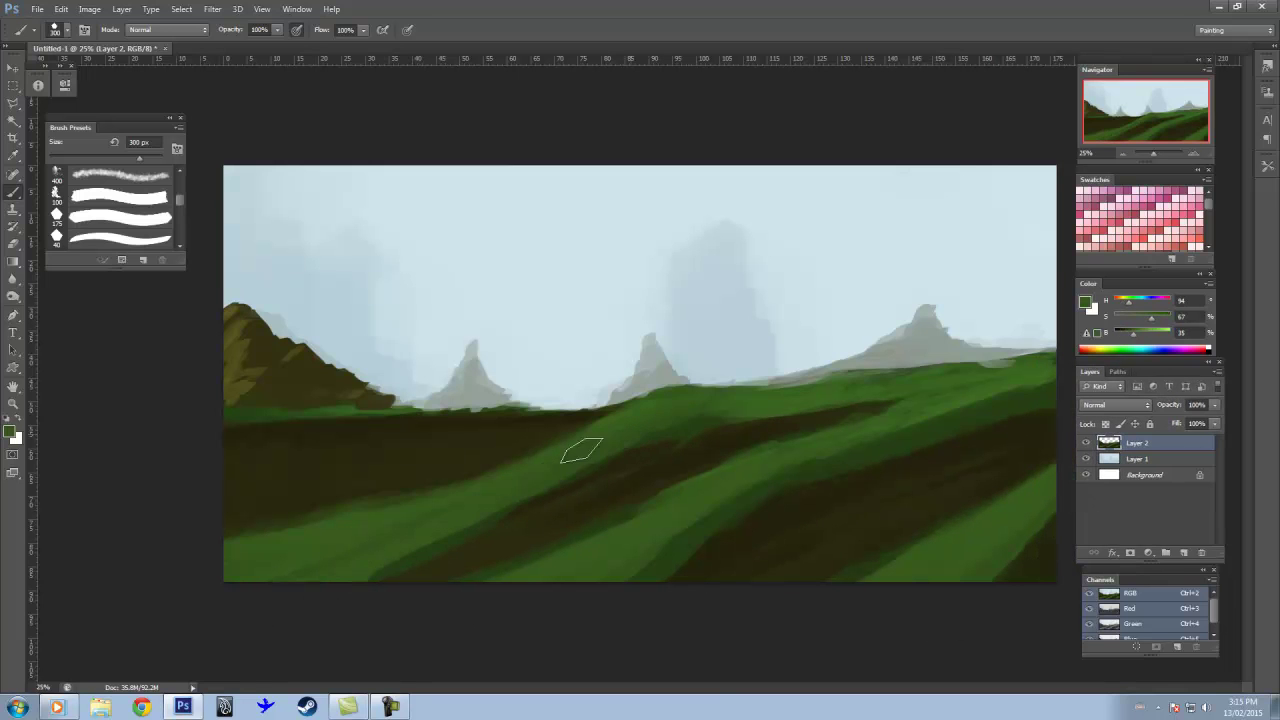
alt+click(614, 430)
mouse_move(750, 400)
mouse_down()
mouse_move(1050, 330)
mouse_move(740, 400)
mouse_up()
alt+click(900, 410)
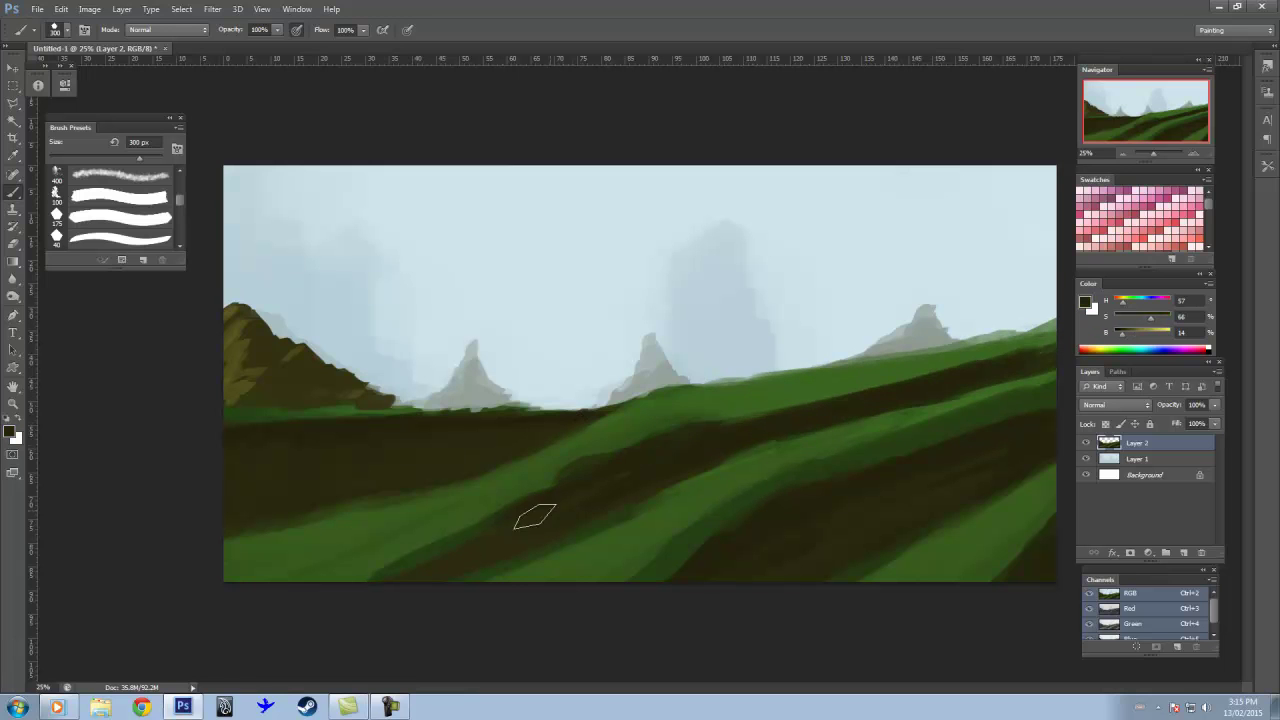
Step: Repaint the middle and lower hills green and sweep light-green diagonals across them
alt+click(848, 426)
mouse_move(1040, 335)
mouse_down()
mouse_move(514, 543)
mouse_move(986, 363)
mouse_move(750, 420)
mouse_up()
mouse_move(650, 480)
mouse_down()
mouse_move(1050, 338)
mouse_move(606, 566)
mouse_up()
drag(782, 378, 543, 457)
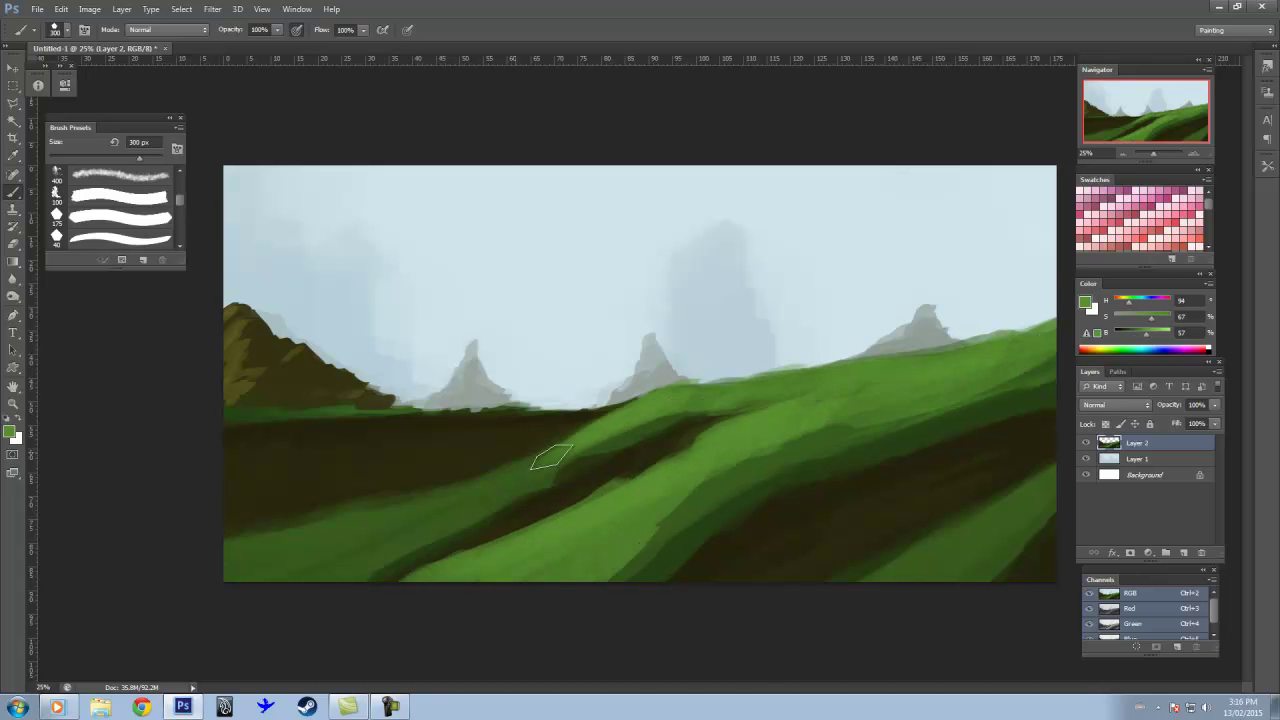
drag(1050, 470, 680, 520)
drag(966, 390, 732, 470)
alt+click(470, 510)
drag(470, 510, 305, 568)
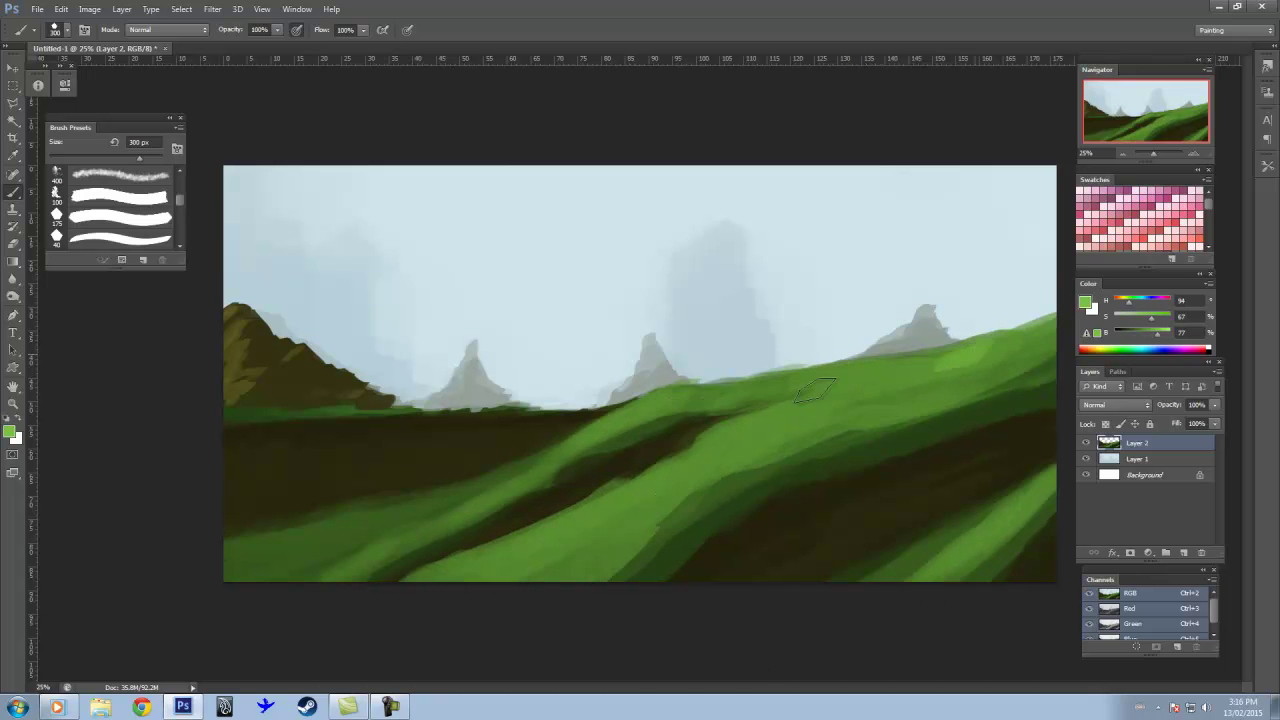
drag(1040, 330, 475, 590)
Step: Paint a less saturated light green across the middle hill band
alt+click(543, 420)
alt+click(958, 458)
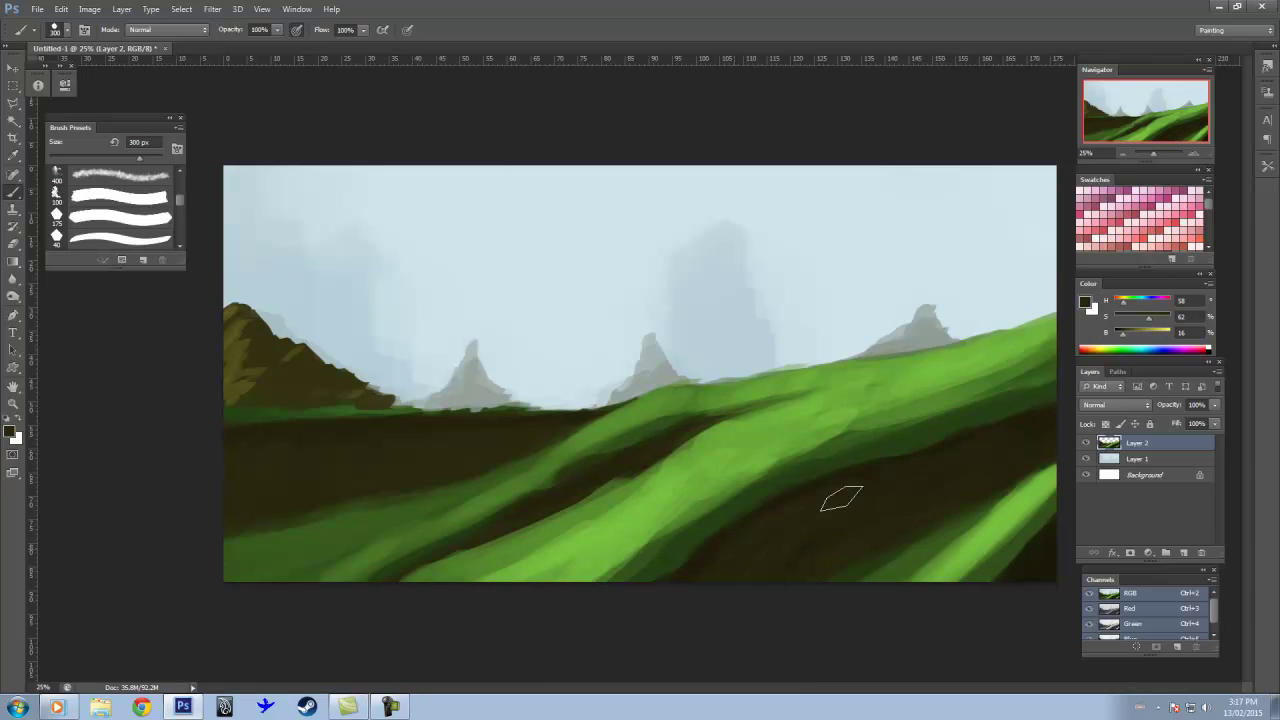
alt+click(995, 525)
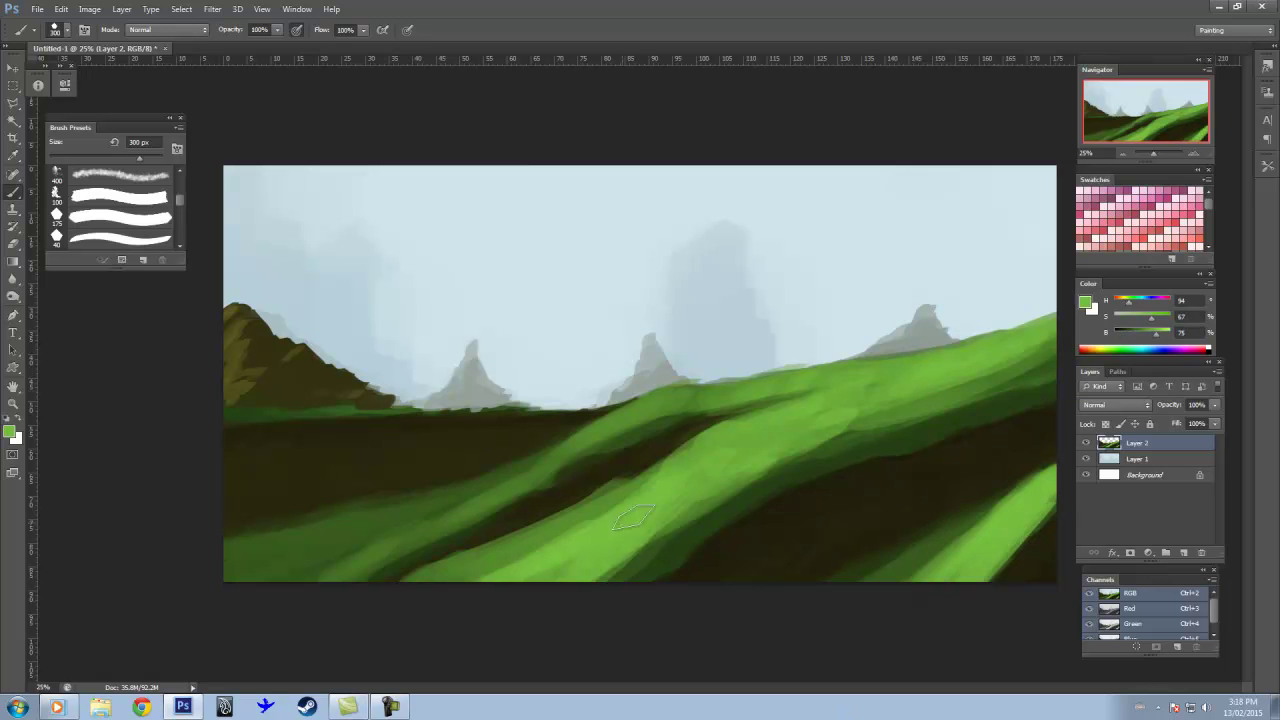
drag(880, 520, 660, 400)
mouse_move(790, 390)
mouse_down()
mouse_move(595, 440)
mouse_move(754, 415)
mouse_up()
Step: Brighten the middle, lower-right and right hill bands with light green
alt+click(894, 386)
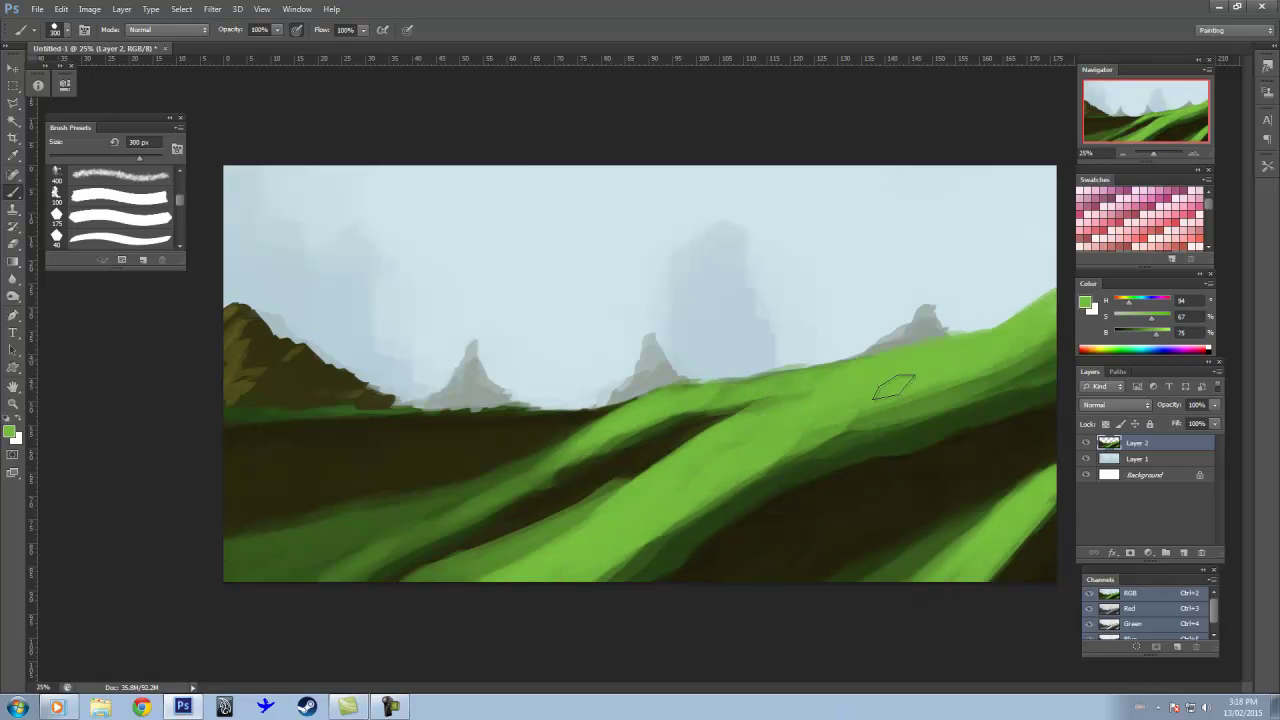
drag(894, 386, 700, 523)
drag(1012, 543, 1040, 510)
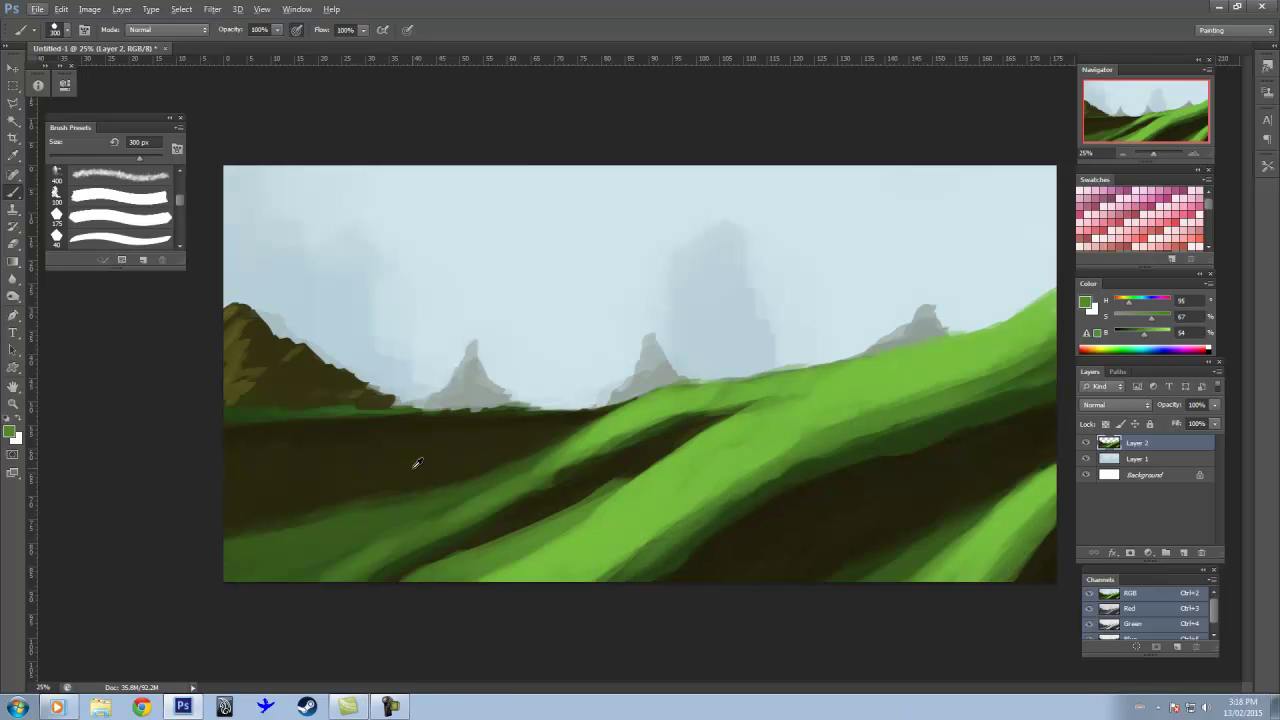
alt+click(1012, 425)
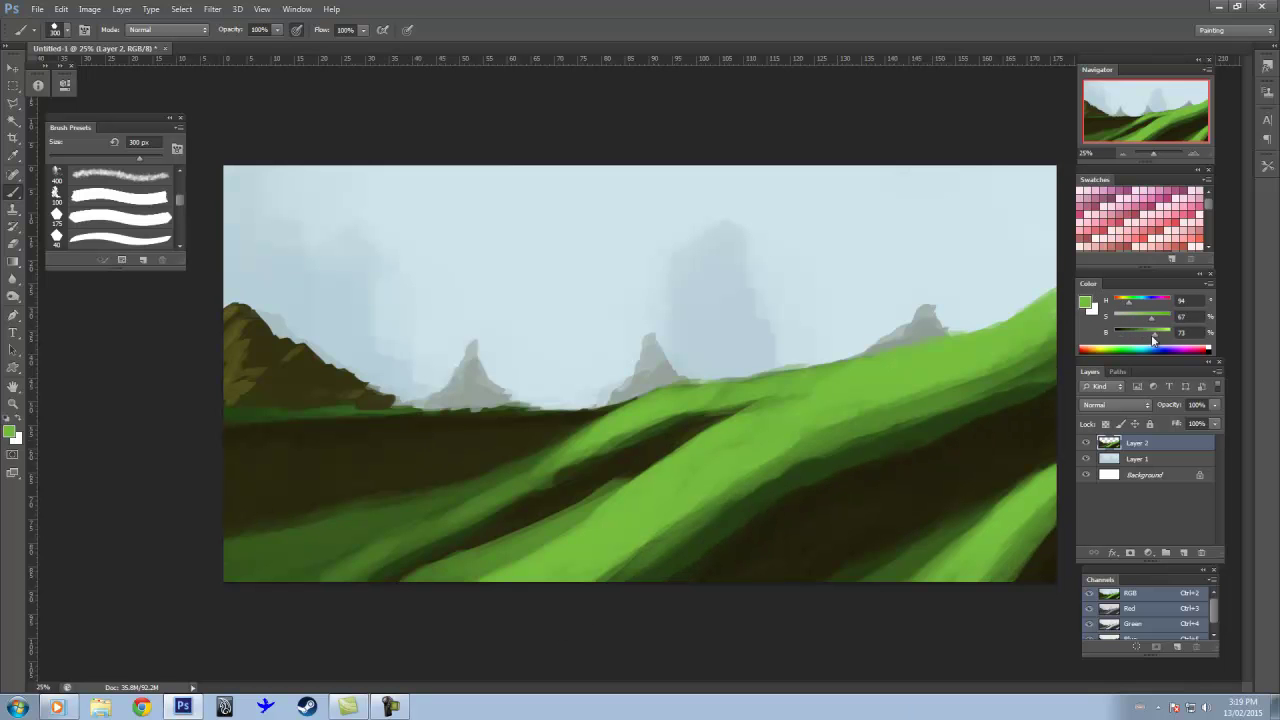
drag(700, 470, 790, 400)
drag(929, 357, 1040, 305)
Step: Add yellow-green highlights on the hill bands and the left dark hill
mouse_move(986, 543)
mouse_down()
mouse_move(590, 545)
mouse_move(830, 375)
mouse_up()
drag(720, 449, 580, 530)
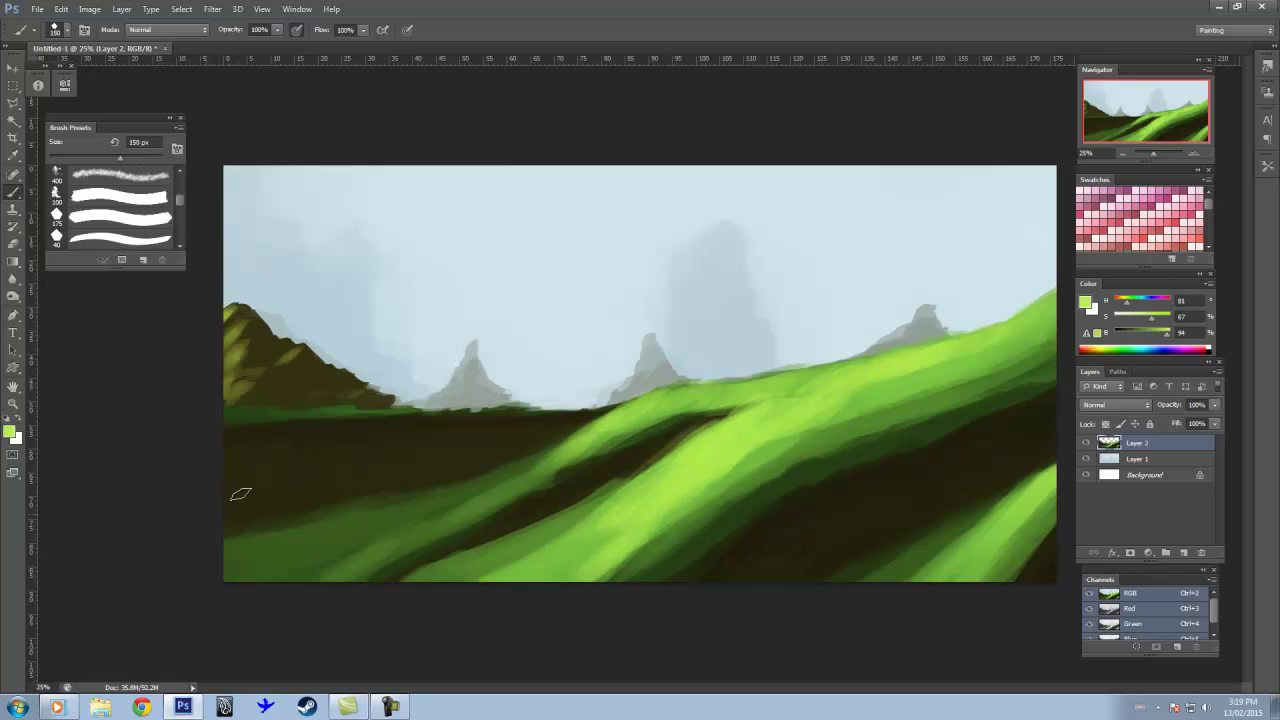
drag(362, 393, 290, 352)
drag(245, 340, 226, 378)
alt+click(560, 470)
mouse_move(540, 565)
mouse_down()
mouse_move(680, 470)
mouse_move(596, 522)
mouse_up()
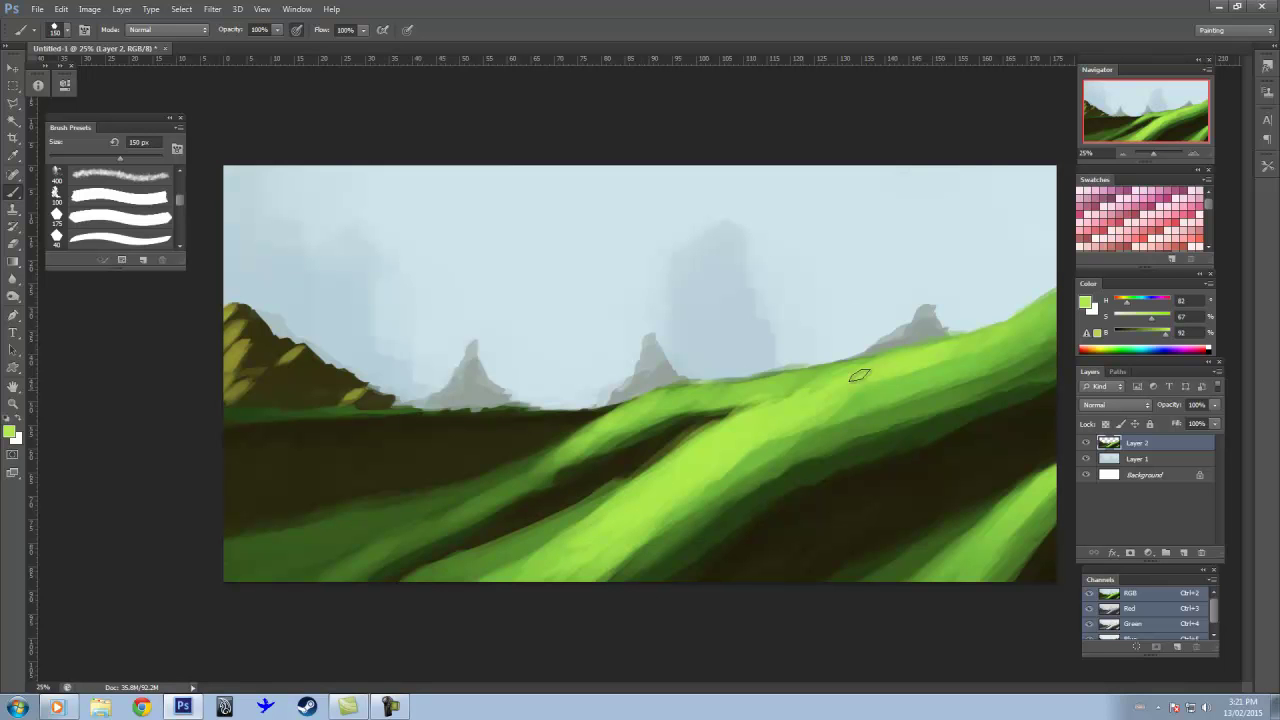
Step: Erase the right peak and ridge top back to sky, adding a lighter green ridge stroke
key(e)
mouse_move(1003, 300)
mouse_down()
mouse_move(986, 329)
mouse_move(570, 387)
mouse_move(914, 343)
mouse_move(632, 402)
mouse_move(652, 366)
mouse_move(700, 392)
mouse_up()
key(b)
alt+click(954, 385)
alt+click(734, 414)
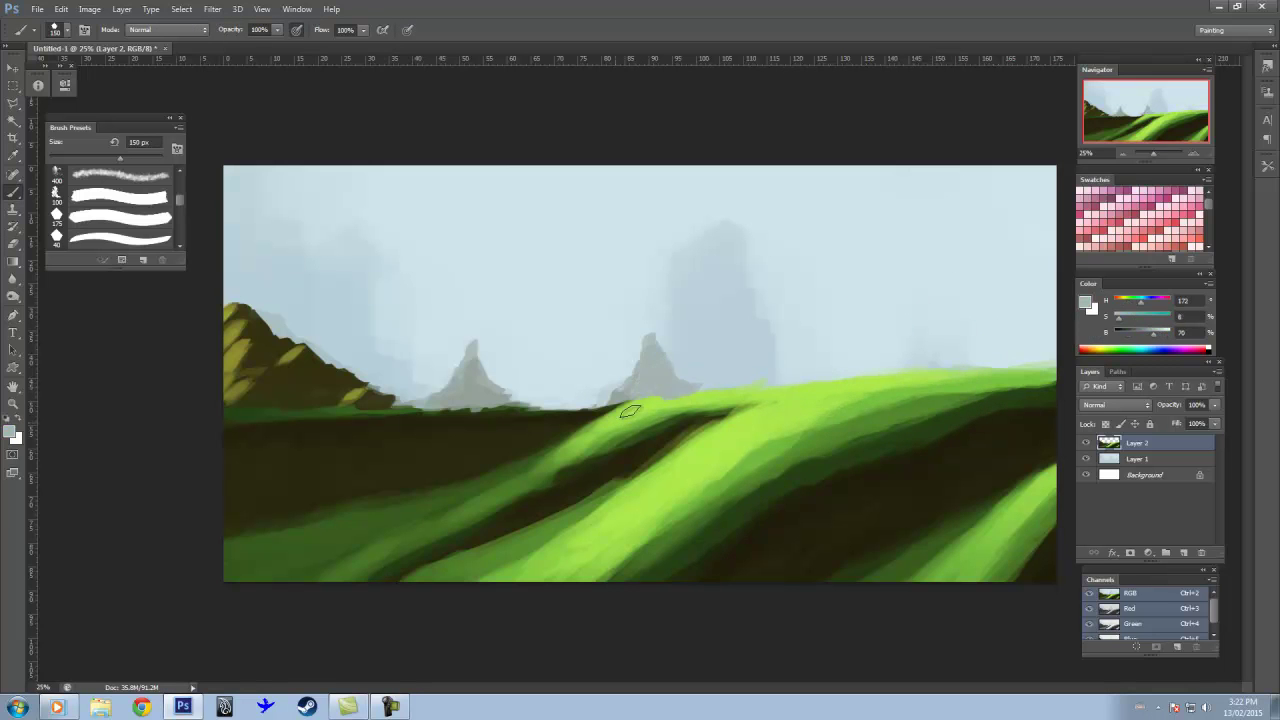
Step: Lower and smooth the right ridge top, then paint dark rocks on a new layer beneath the grass
key(e)
drag(857, 366, 1001, 369)
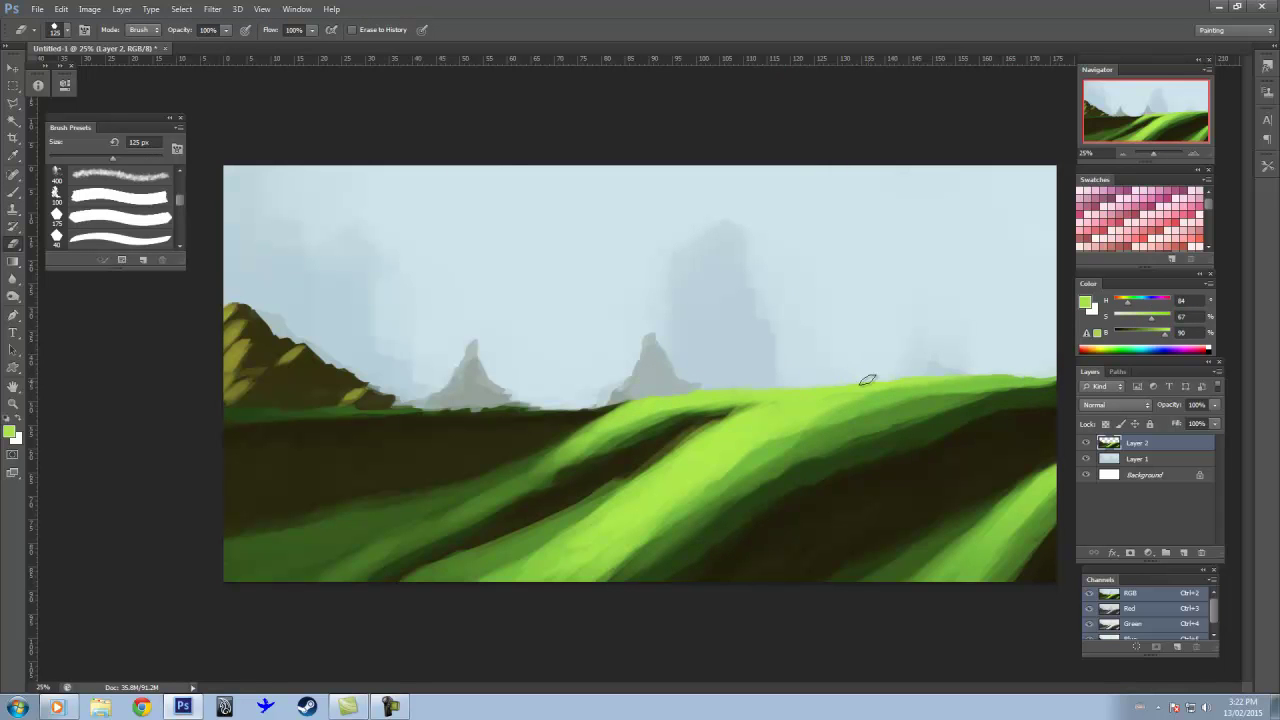
drag(867, 380, 1050, 378)
key(b)
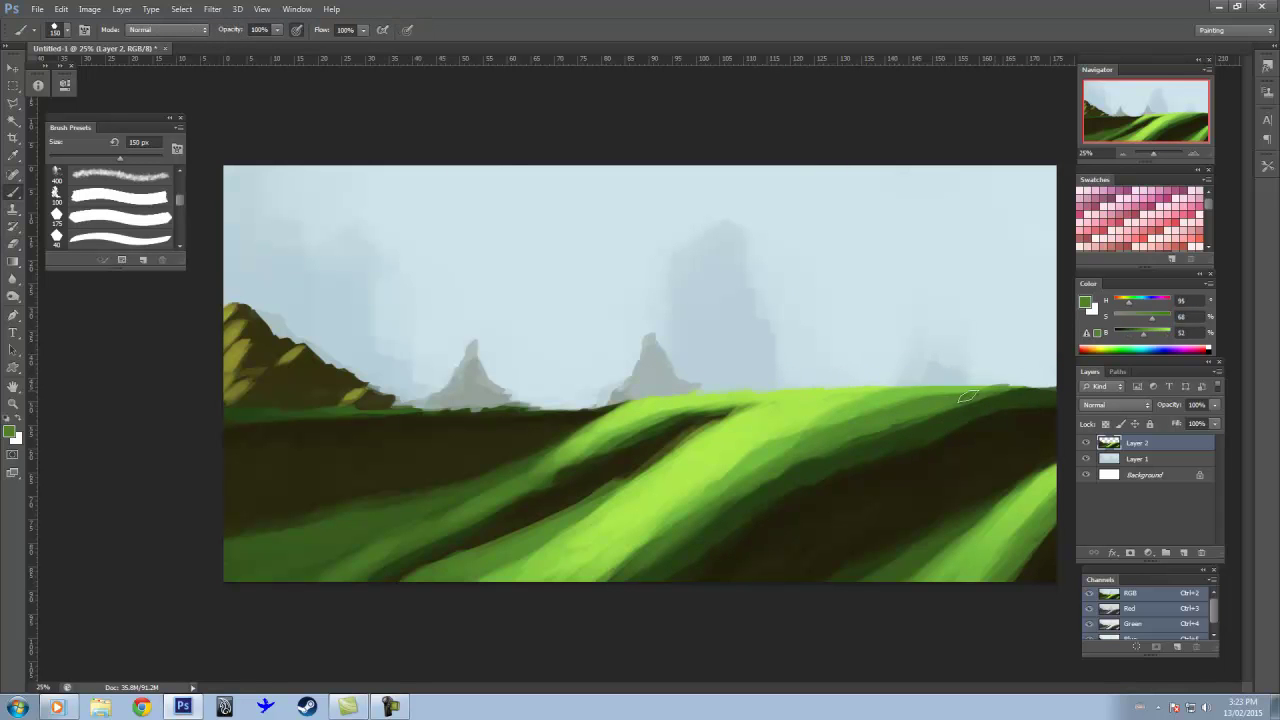
key(ctrl+shift+alt+n)
mouse_move(912, 386)
mouse_down()
mouse_move(930, 388)
mouse_move(1030, 290)
mouse_move(860, 380)
mouse_move(1040, 250)
mouse_move(890, 382)
mouse_move(1040, 210)
mouse_move(815, 388)
mouse_up()
Step: Extend the right mountain upward and leftward, repainting its left base in lighter greyish green
key(e)
drag(880, 340, 830, 366)
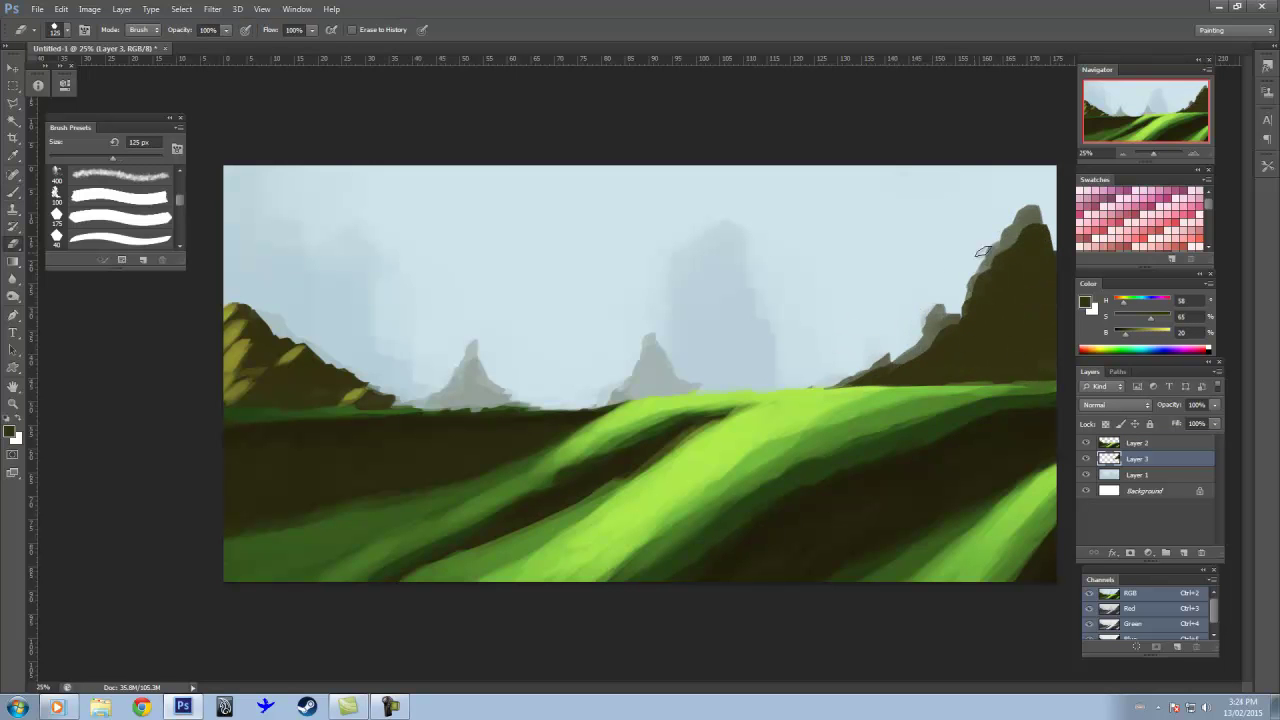
key(b)
alt+click(712, 392)
alt+click(705, 390)
drag(897, 364, 731, 422)
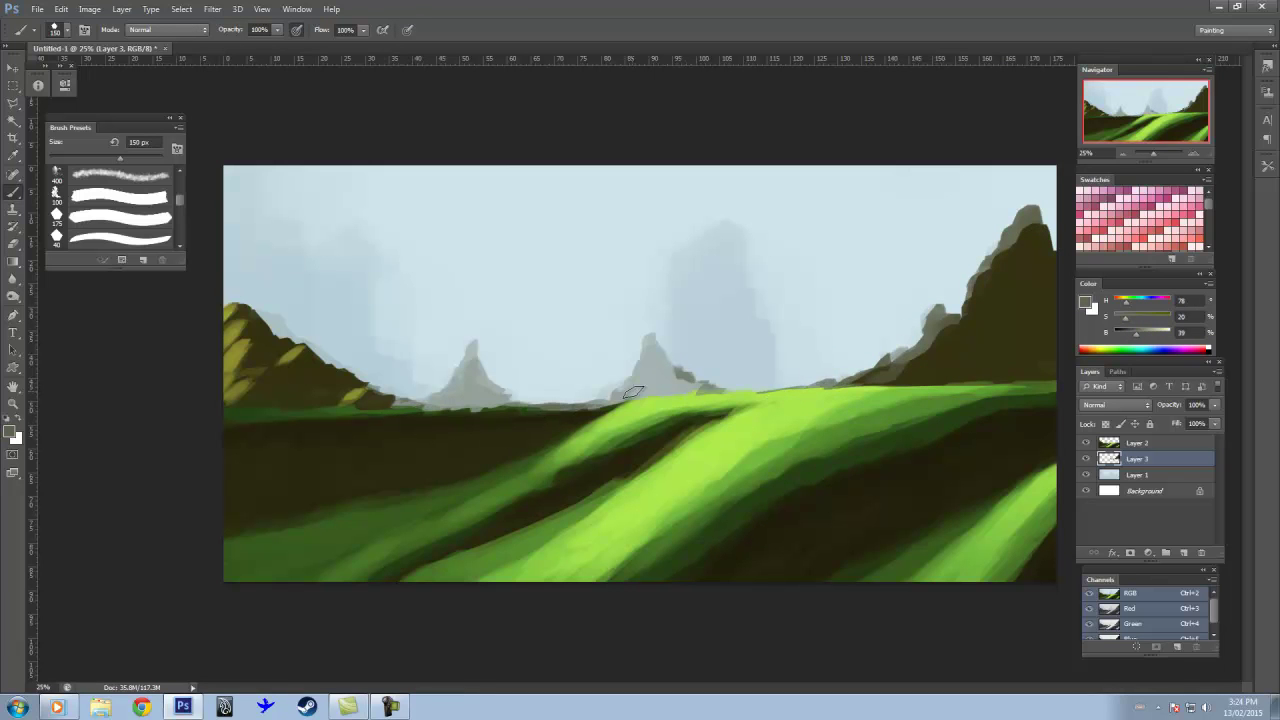
Step: Return to the grass layer with dark olive sampled and a 40 px brush
key(alt+bracketright)
alt+click(954, 445)
key(period)
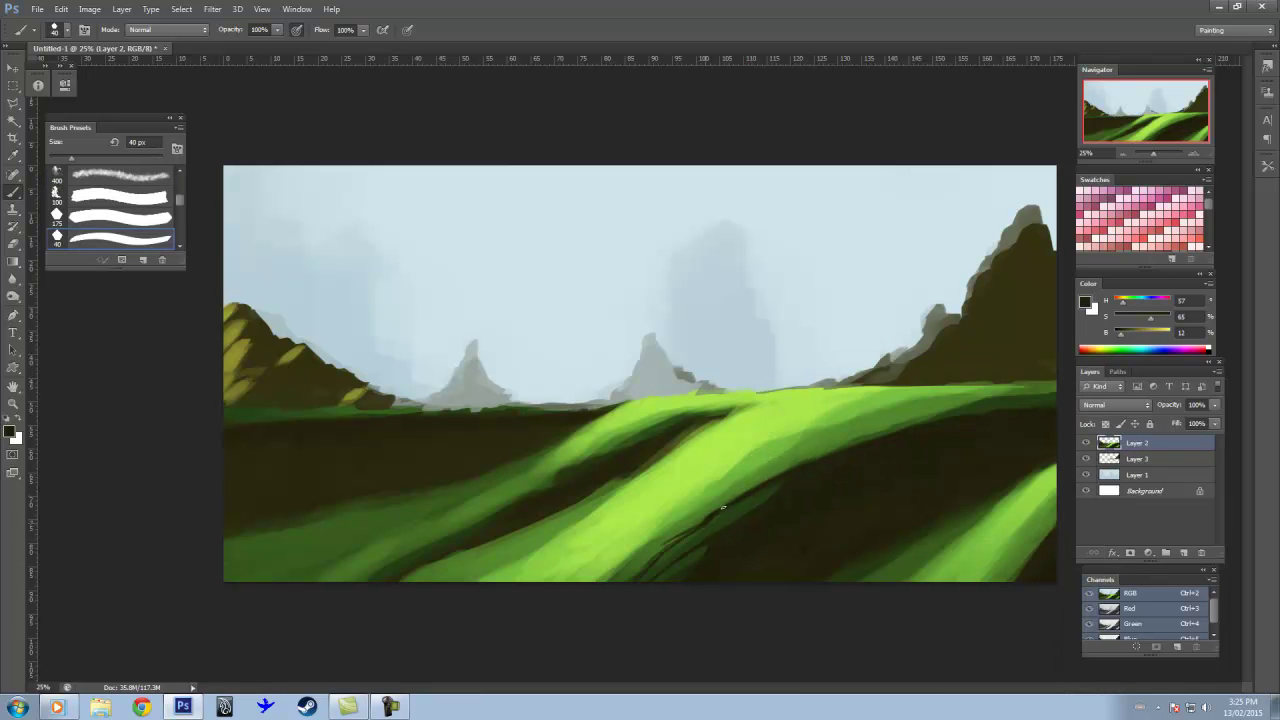
Step: Paint three thin light-green grass streaks across the dark lower-right field, sampling greens from the canvas
alt+click(1043, 540)
drag(1055, 522, 1019, 570)
alt+click(830, 471)
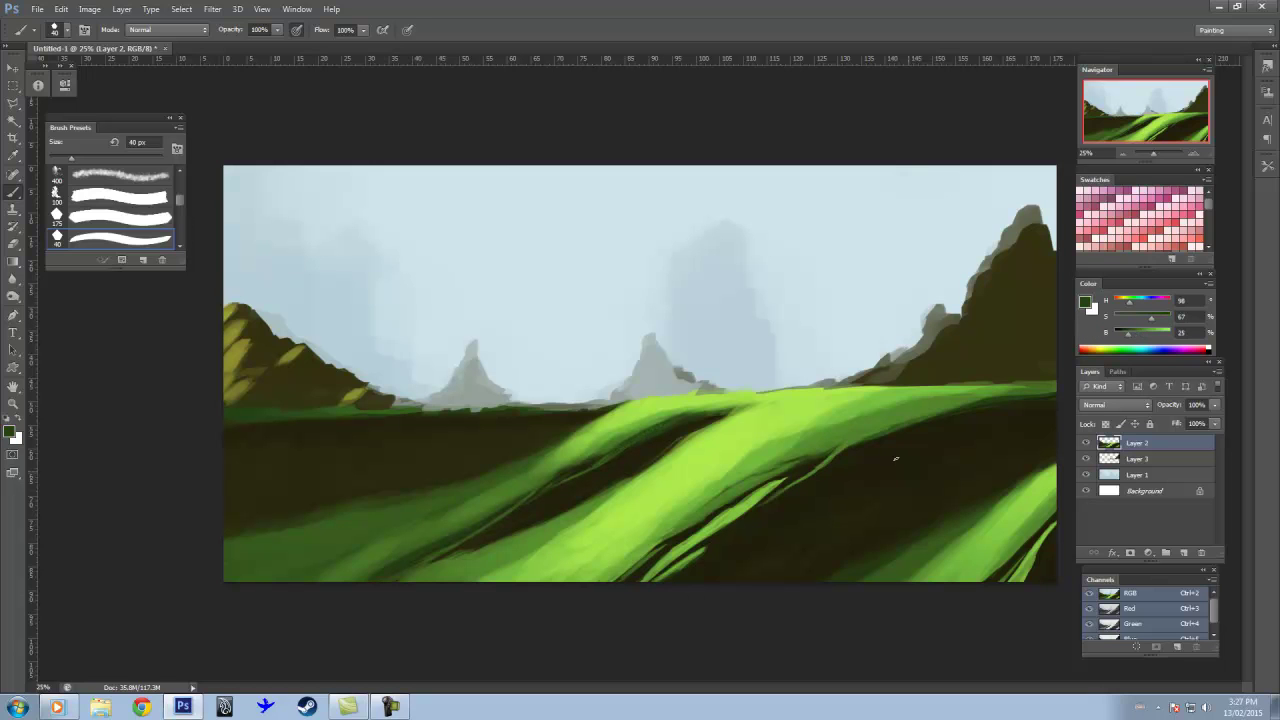
alt+click(757, 495)
drag(805, 476, 868, 434)
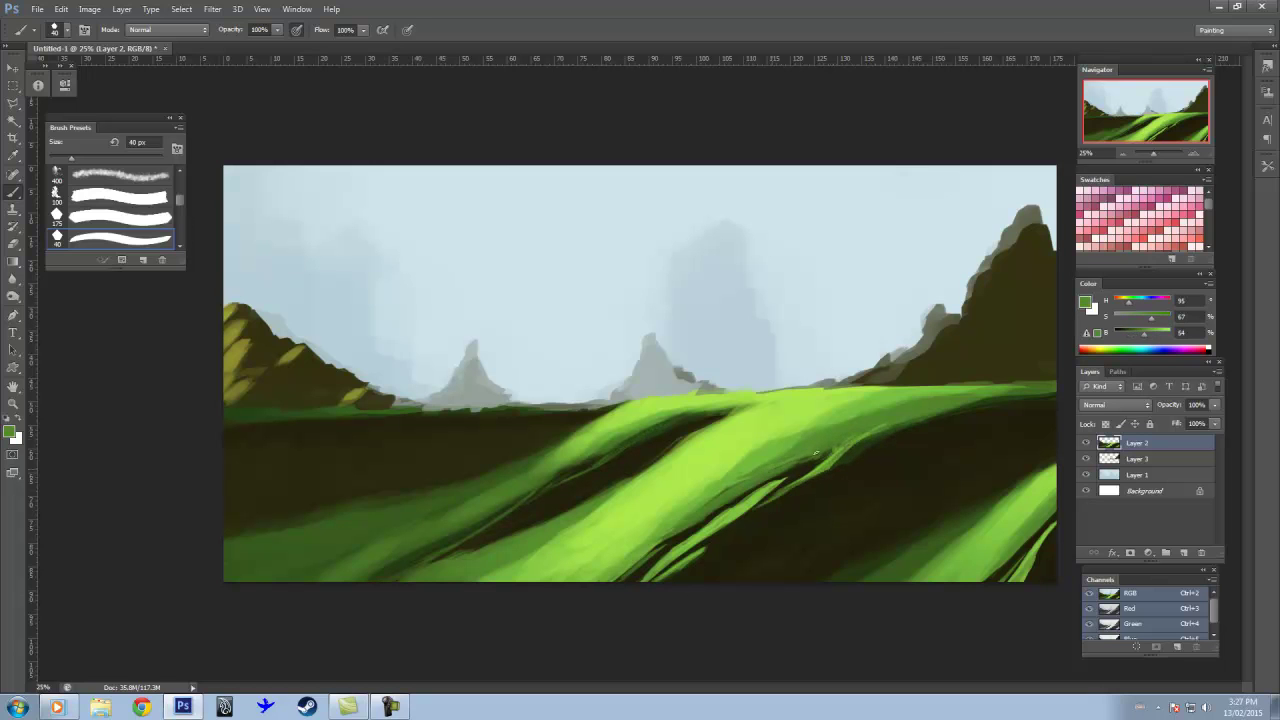
alt+click(700, 395)
alt+click(682, 400)
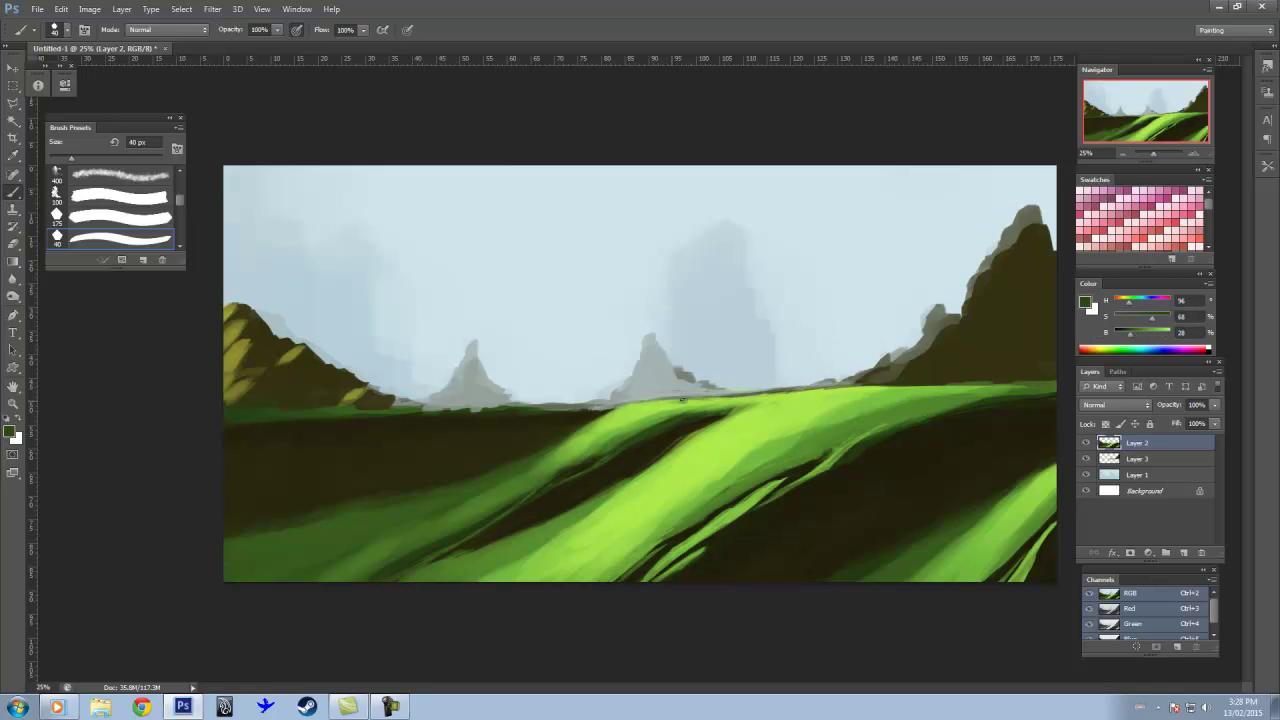
alt+click(760, 468)
drag(755, 470, 811, 458)
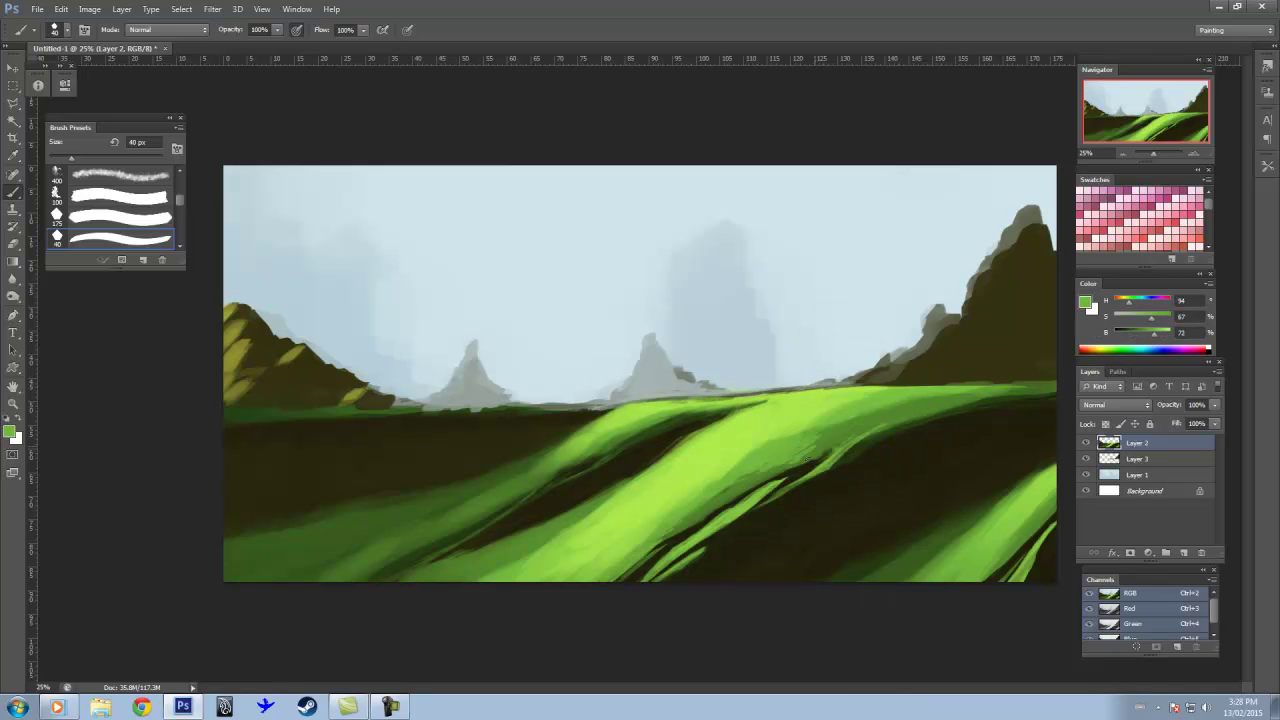
alt+click(690, 505)
key(bracketright)
key(bracketright)
key(bracketright)
Step: Add a low light-green field stroke and darken the field along the right horizon
drag(748, 457, 665, 525)
alt+click(970, 382)
drag(970, 382, 1038, 376)
Step: Paint olive-yellow highlights and dark olive shading on the right mountain on Layer 3
key(alt+bracketleft)
drag(983, 279, 975, 312)
mouse_move(1003, 252)
mouse_down()
mouse_move(998, 336)
mouse_move(1015, 355)
mouse_up()
drag(1028, 235, 1024, 275)
alt+click(1005, 285)
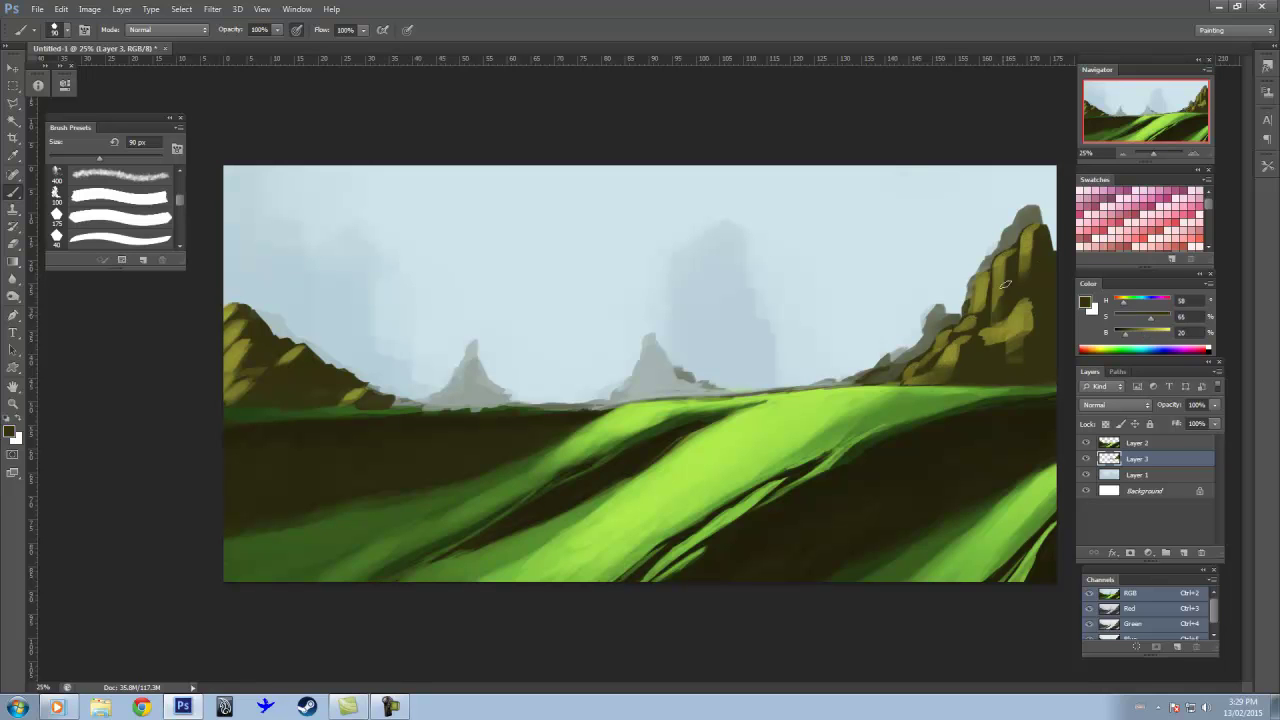
key(alt+bracketright)
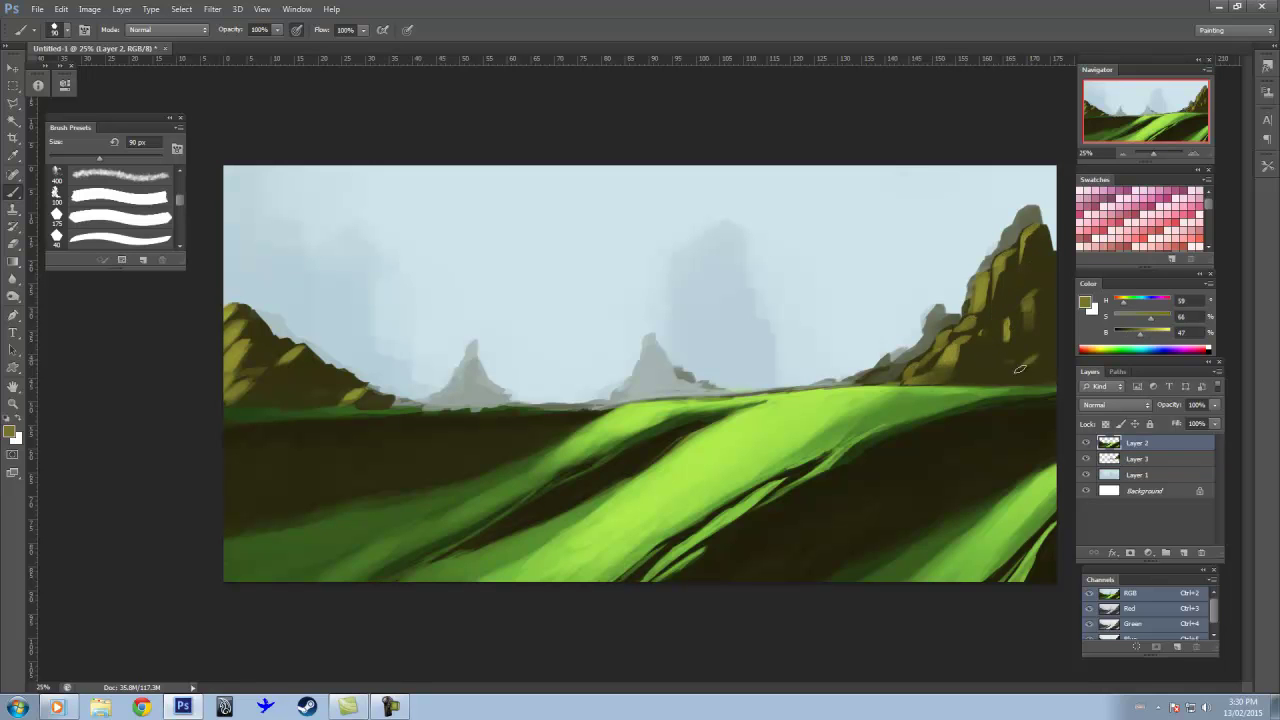
key(alt+bracketleft)
alt+click(1040, 310)
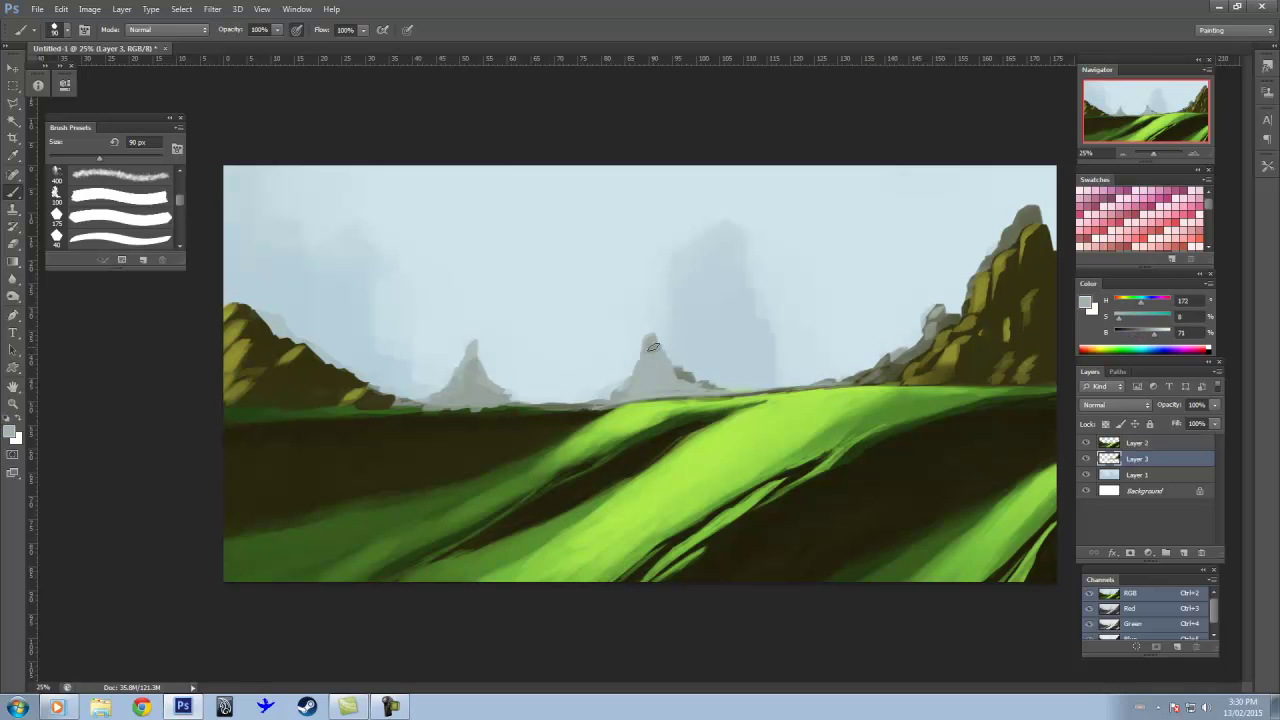
Step: Paint a thin bright-green line along the horizon on Layer 2, then darken the colour
alt+click(371, 550)
key(alt+bracketright)
drag(430, 406, 620, 404)
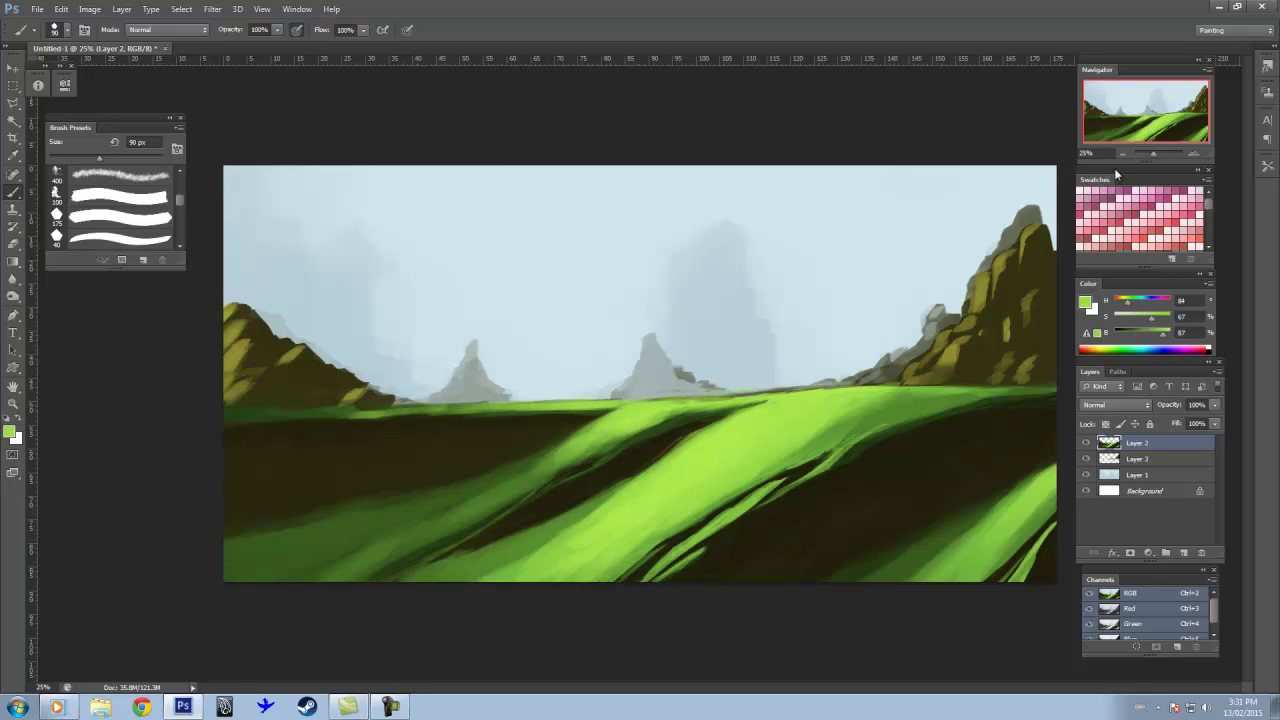
drag(1131, 337, 1122, 337)
click(1183, 552)
Step: Erase a broad stroke across the dark right field with a 125 px eraser
key(bracketright)
key(bracketright)
key(e)
drag(1000, 430, 731, 531)
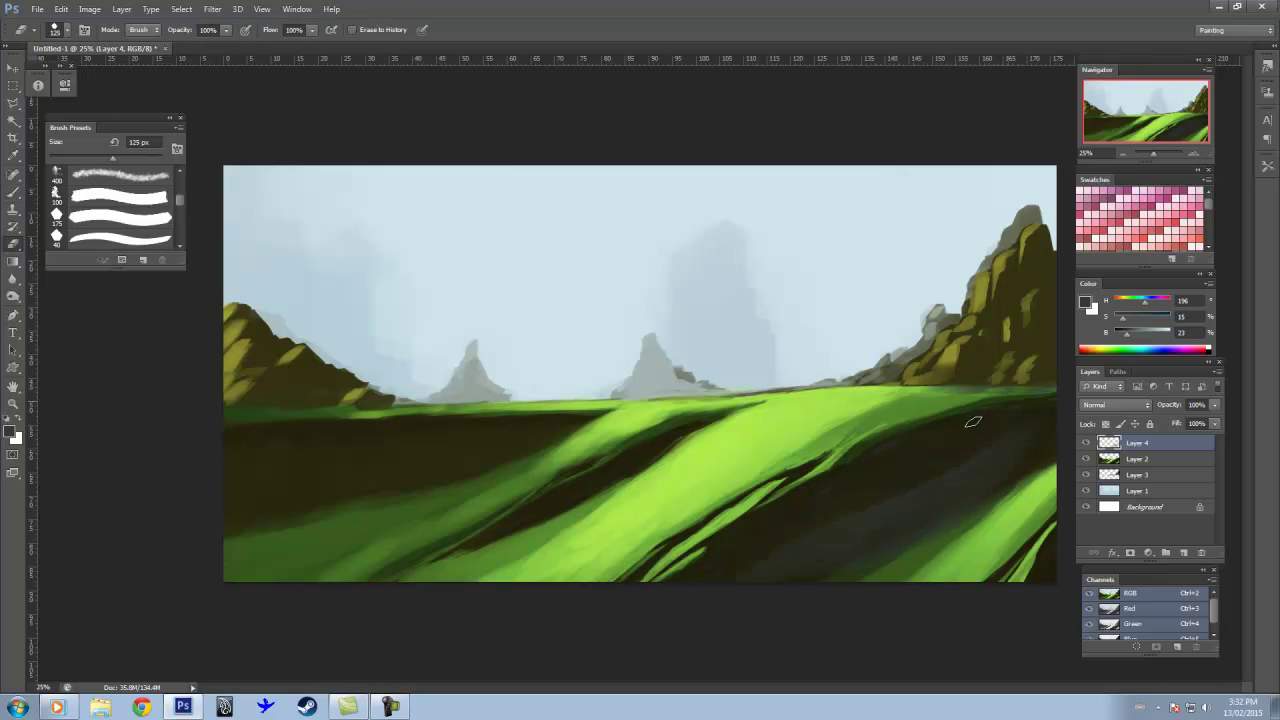
Step: Darken the grass along the left horizon with short dark olive strokes
key(b)
key(b)
key(bracketright)
alt+click(628, 450)
drag(251, 410, 272, 407)
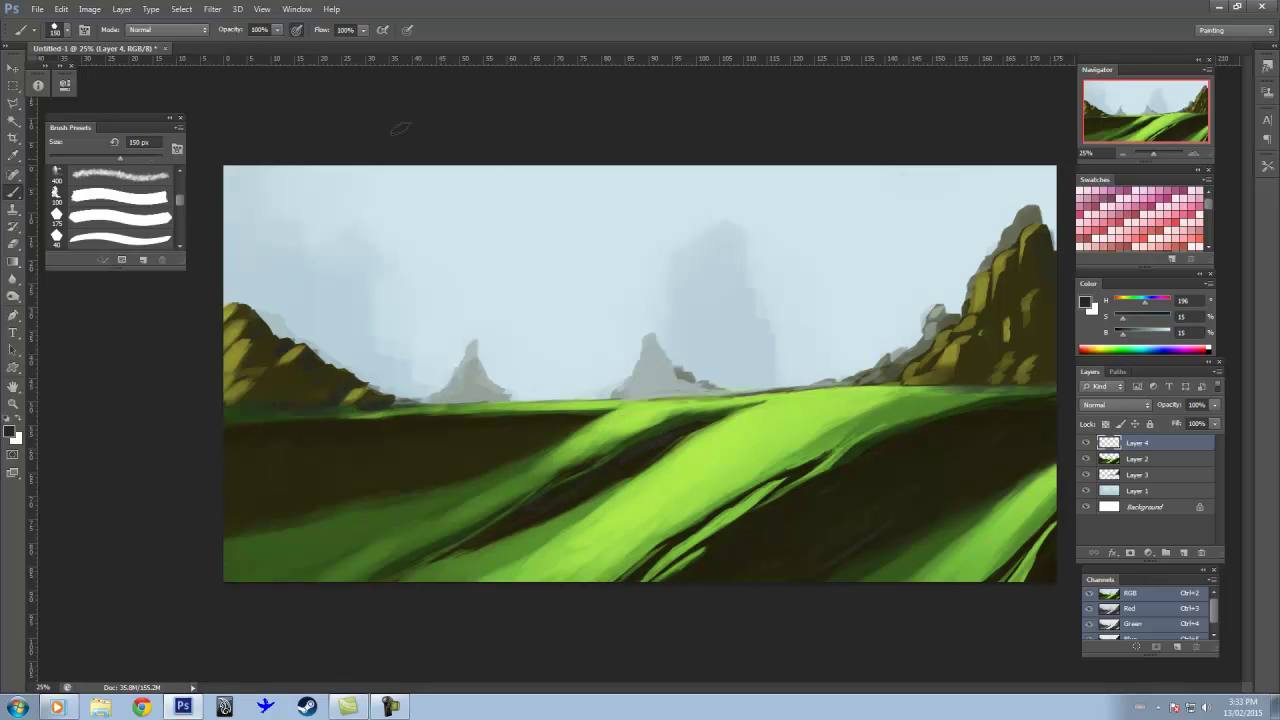
key(e)
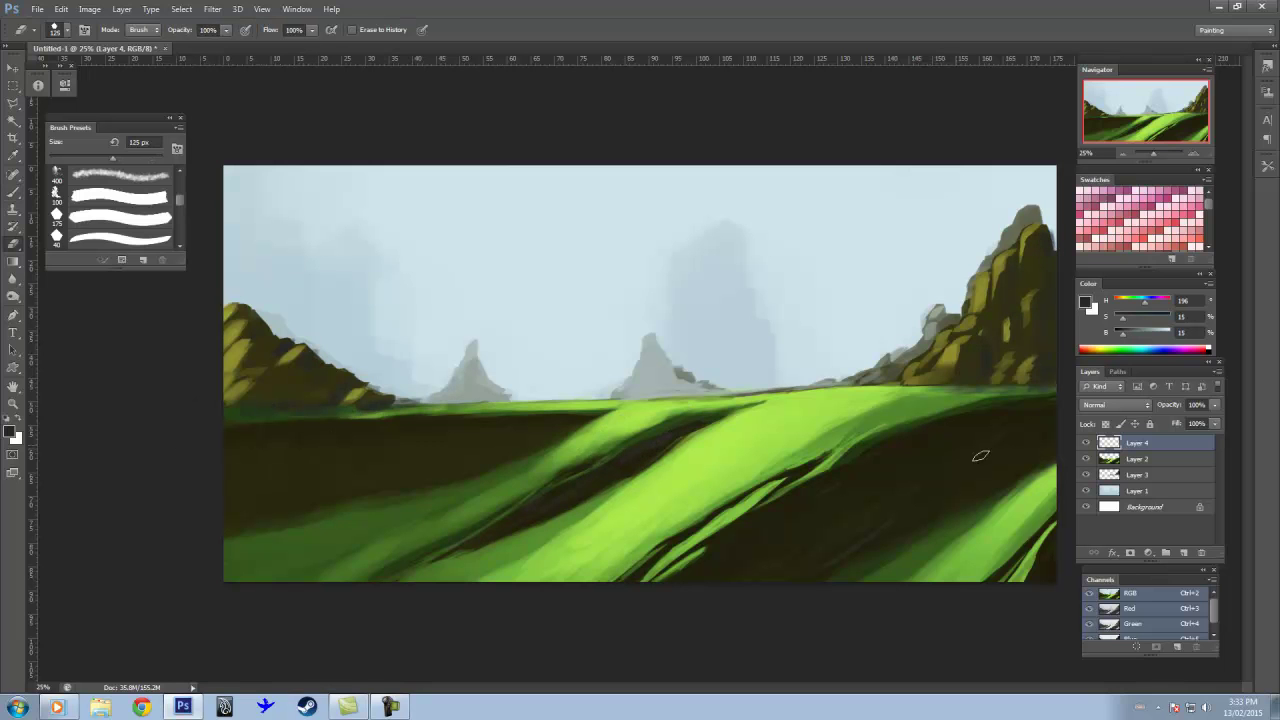
key(b)
alt+click(757, 451)
drag(440, 420, 230, 425)
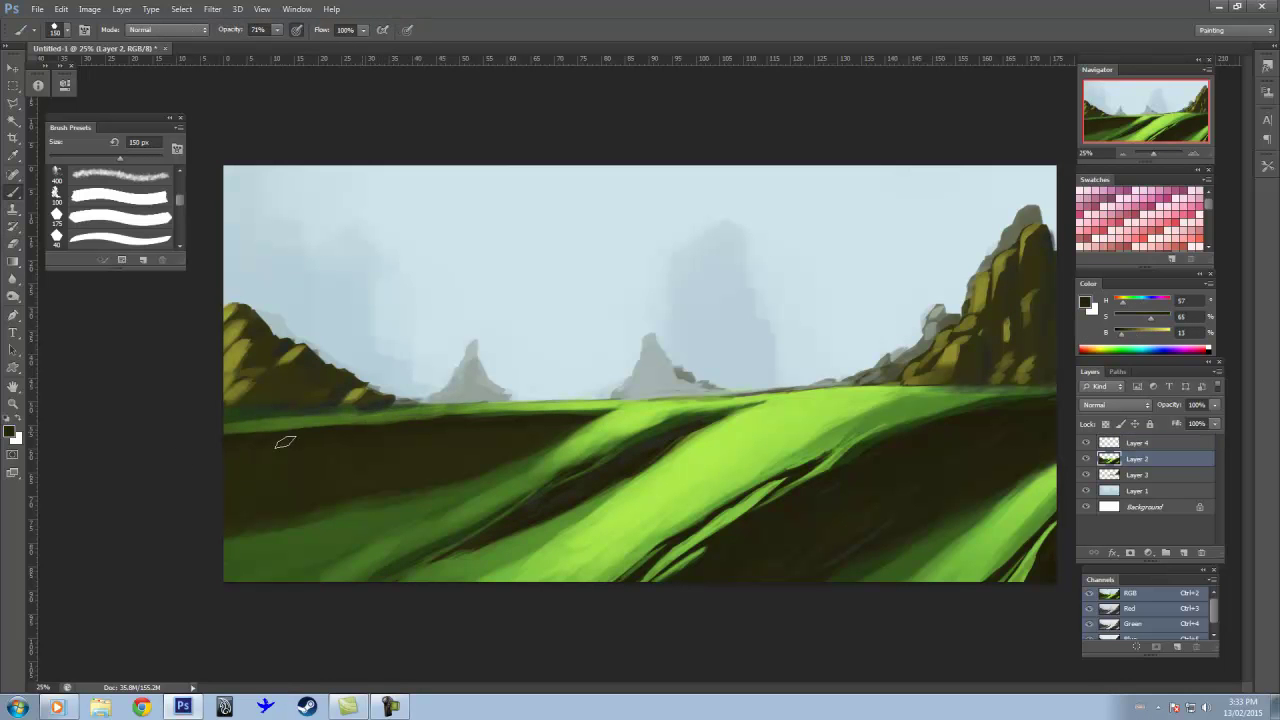
Step: Add Layer 5 above the sky layer and paint a grey-blue distant spire
click(1137, 443)
key(e)
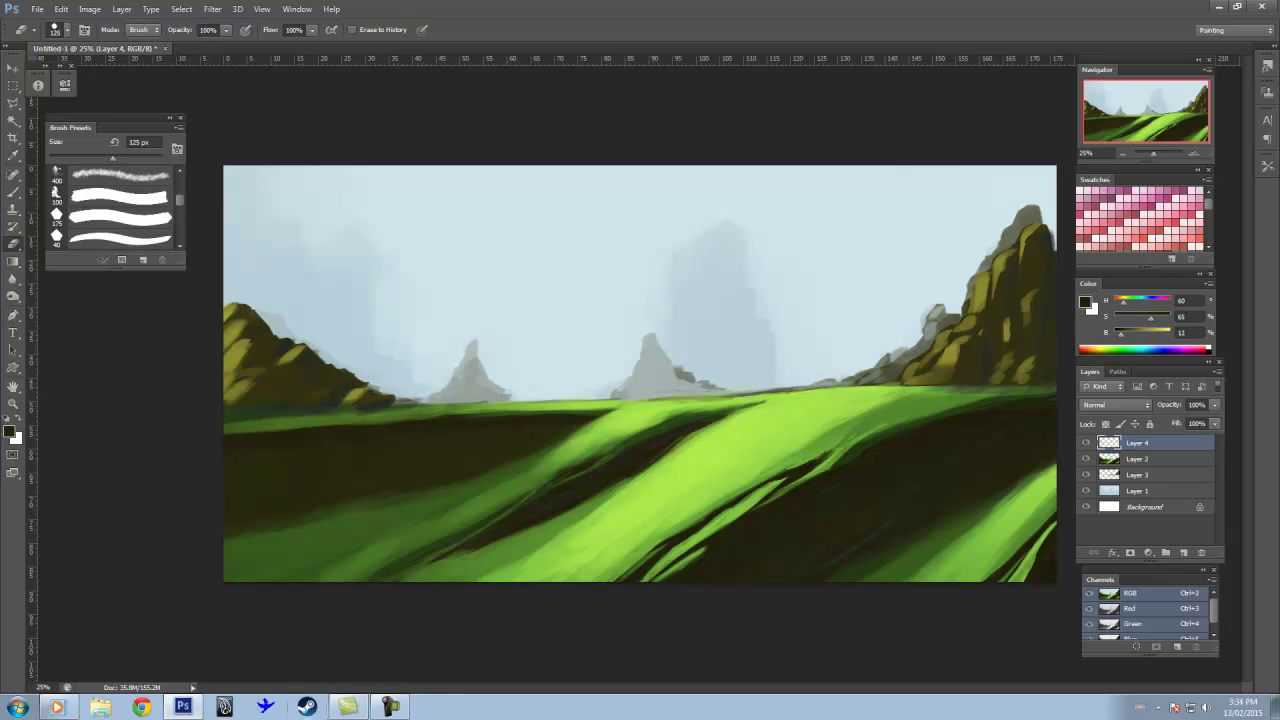
click(1137, 491)
key(ctrl+shift+alt+n)
key(b)
alt+click(594, 390)
mouse_move(565, 400)
mouse_down()
mouse_move(537, 366)
mouse_move(555, 345)
mouse_move(570, 385)
mouse_up()
Step: Paint a tall spire and the arch's top band, erasing to refine the spire top
key(e)
key(b)
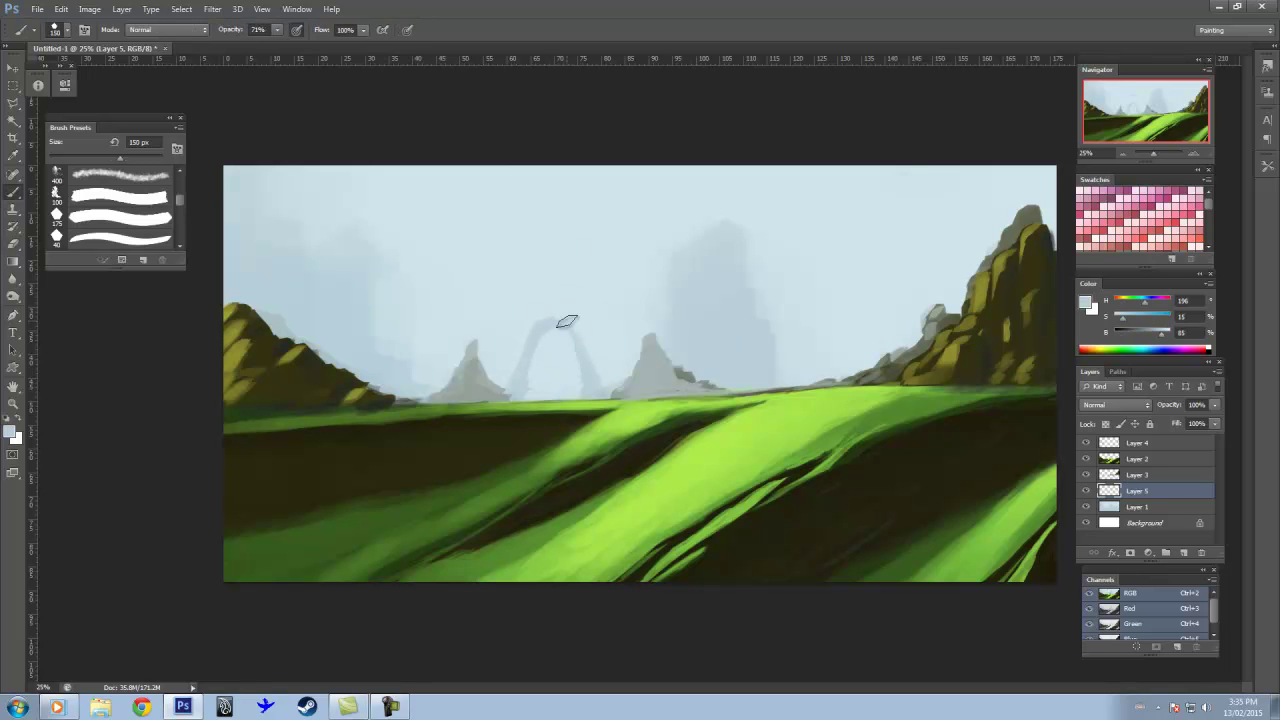
drag(564, 322, 560, 246)
key(e)
key(b)
mouse_move(655, 262)
mouse_down()
mouse_move(566, 286)
mouse_move(640, 275)
mouse_up()
key(e)
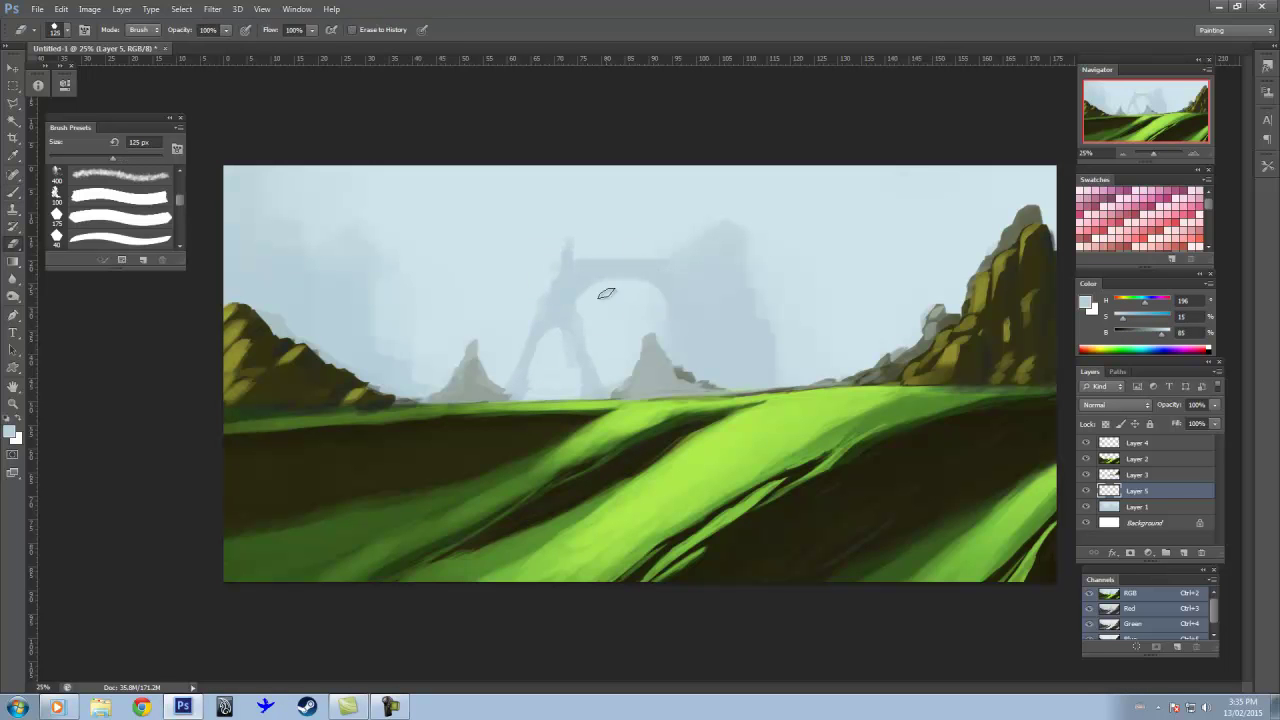
mouse_move(571, 248)
mouse_down()
mouse_move(548, 282)
mouse_move(505, 272)
mouse_move(532, 332)
mouse_up()
key(b)
key(e)
key(b)
Step: Add narrower spires above the arch with an 80 px brush and paint its left pillar
drag(600, 258, 595, 193)
key(bracketleft)
key(bracketleft)
key(bracketleft)
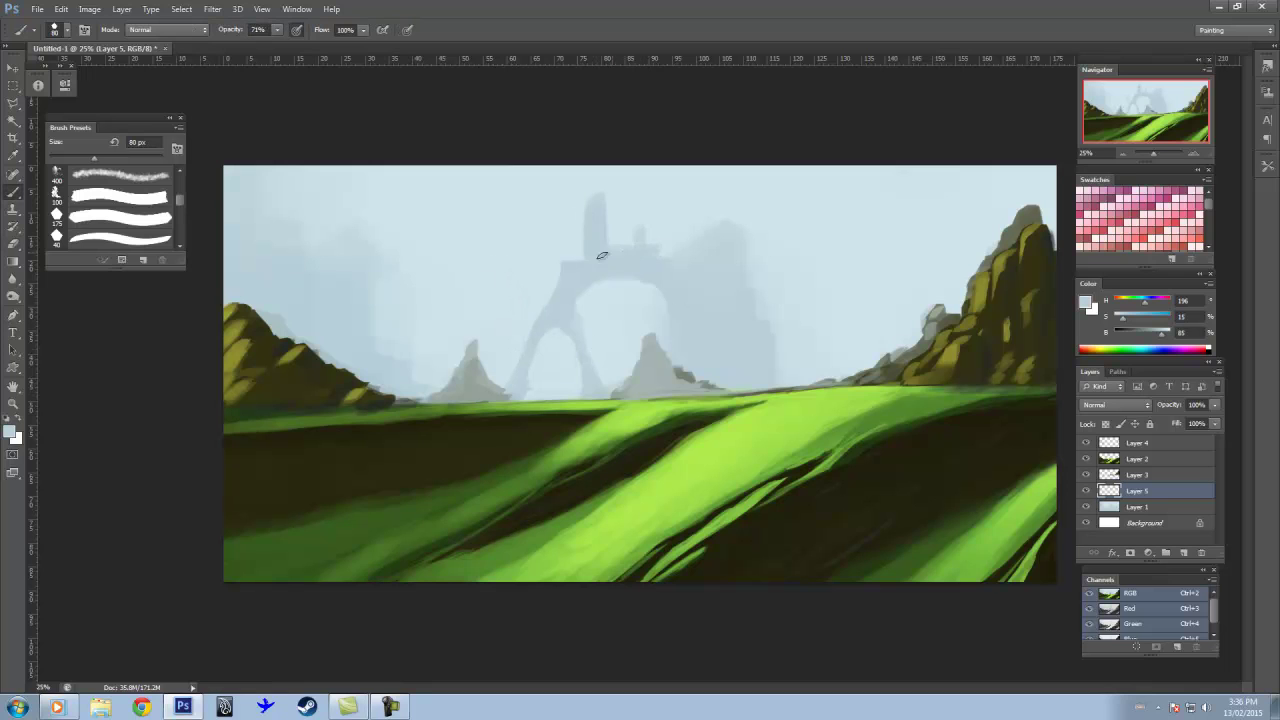
mouse_move(621, 240)
mouse_down()
mouse_move(619, 210)
mouse_move(609, 214)
mouse_move(656, 232)
mouse_up()
key(e)
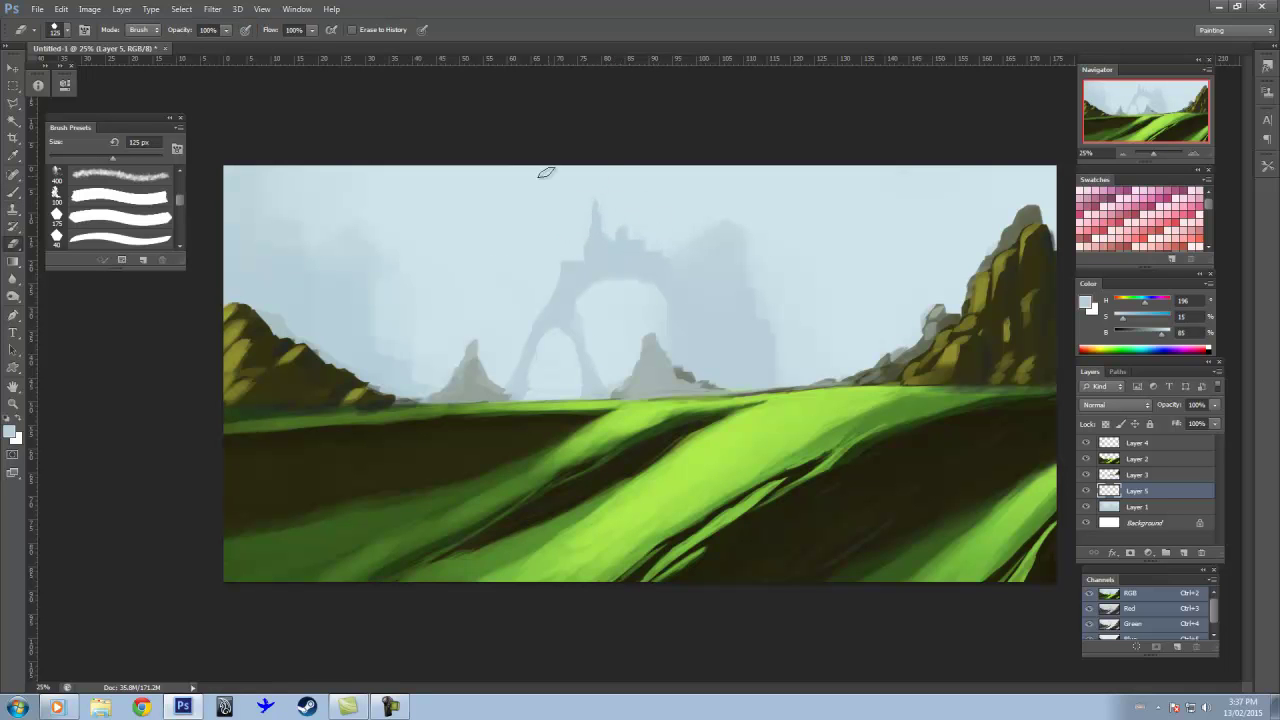
key(b)
mouse_move(550, 390)
mouse_down()
mouse_move(577, 264)
mouse_move(543, 290)
mouse_move(579, 376)
mouse_up()
key(e)
key(b)
mouse_move(569, 240)
mouse_down()
mouse_move(560, 222)
mouse_move(561, 260)
mouse_up()
key(e)
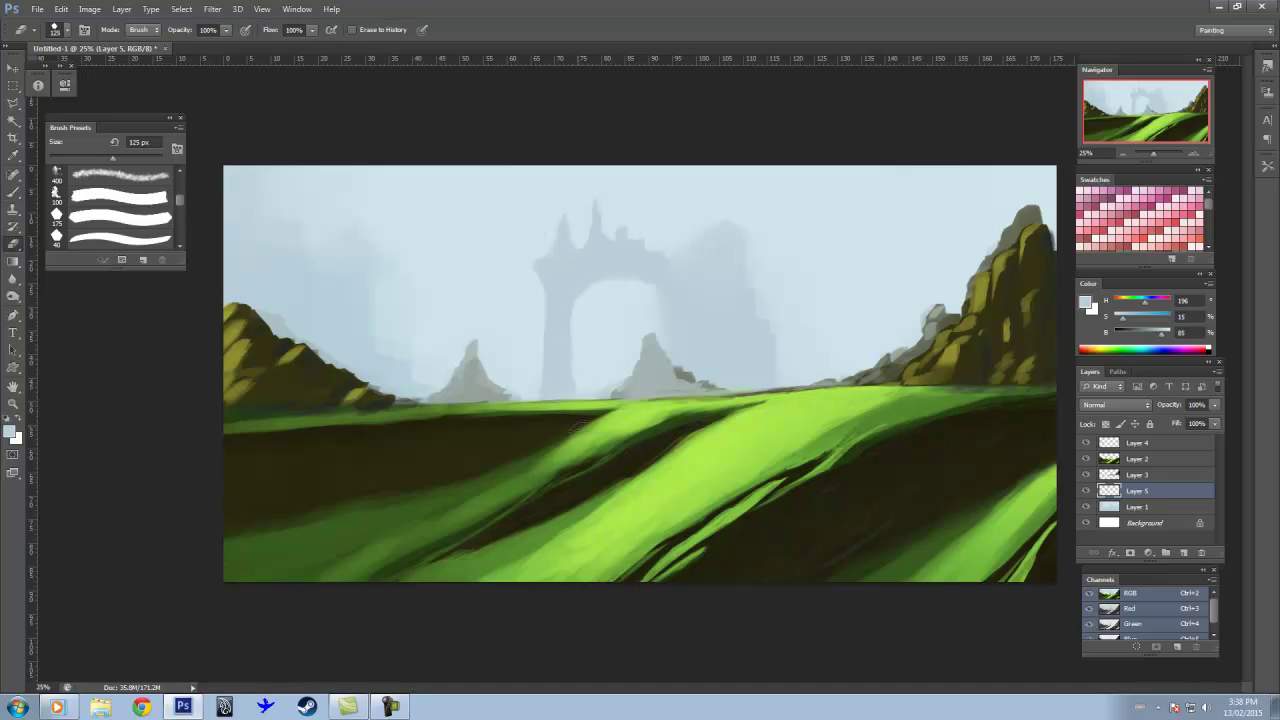
key(b)
Step: Paint a faint second ruin on the right with a pillar and crossbar, thinning its edge
drag(882, 300, 884, 358)
mouse_move(880, 274)
mouse_down()
mouse_move(876, 366)
mouse_move(980, 268)
mouse_up()
key(e)
mouse_move(876, 366)
mouse_down()
mouse_move(874, 270)
mouse_move(882, 356)
mouse_move(880, 268)
mouse_move(910, 300)
mouse_move(985, 255)
mouse_move(960, 218)
mouse_up()
key(b)
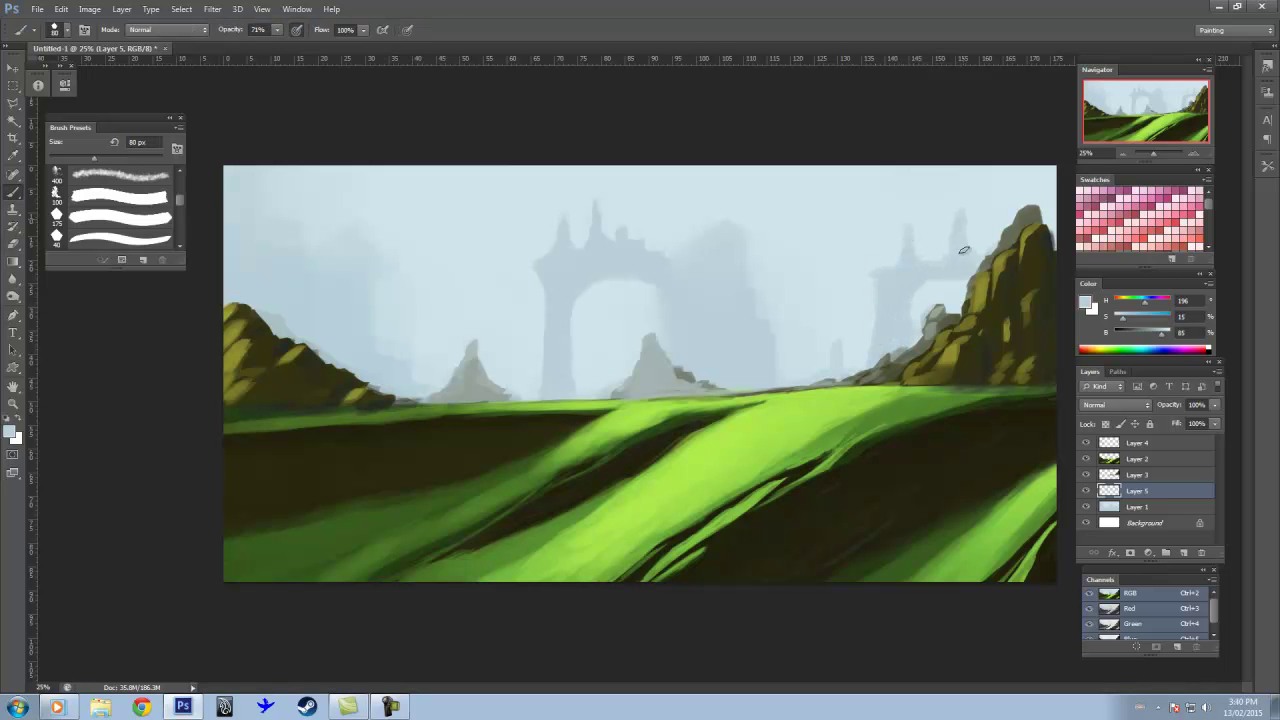
key(e)
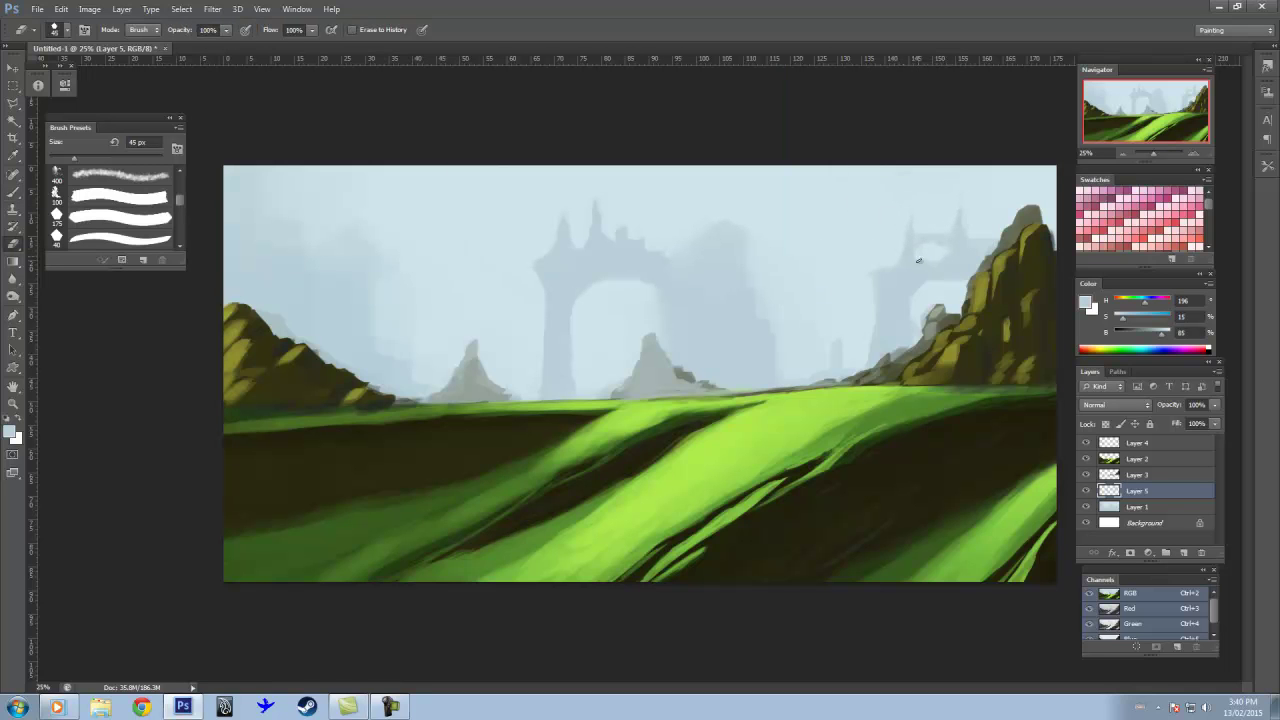
key(b)
key(e)
key(b)
Step: Paint faint left-hand ruins with a 90 px brush, erase the arch's inner edge, then save
drag(418, 322, 425, 380)
key(bracketright)
mouse_move(430, 322)
mouse_down()
mouse_move(488, 320)
mouse_move(491, 384)
mouse_up()
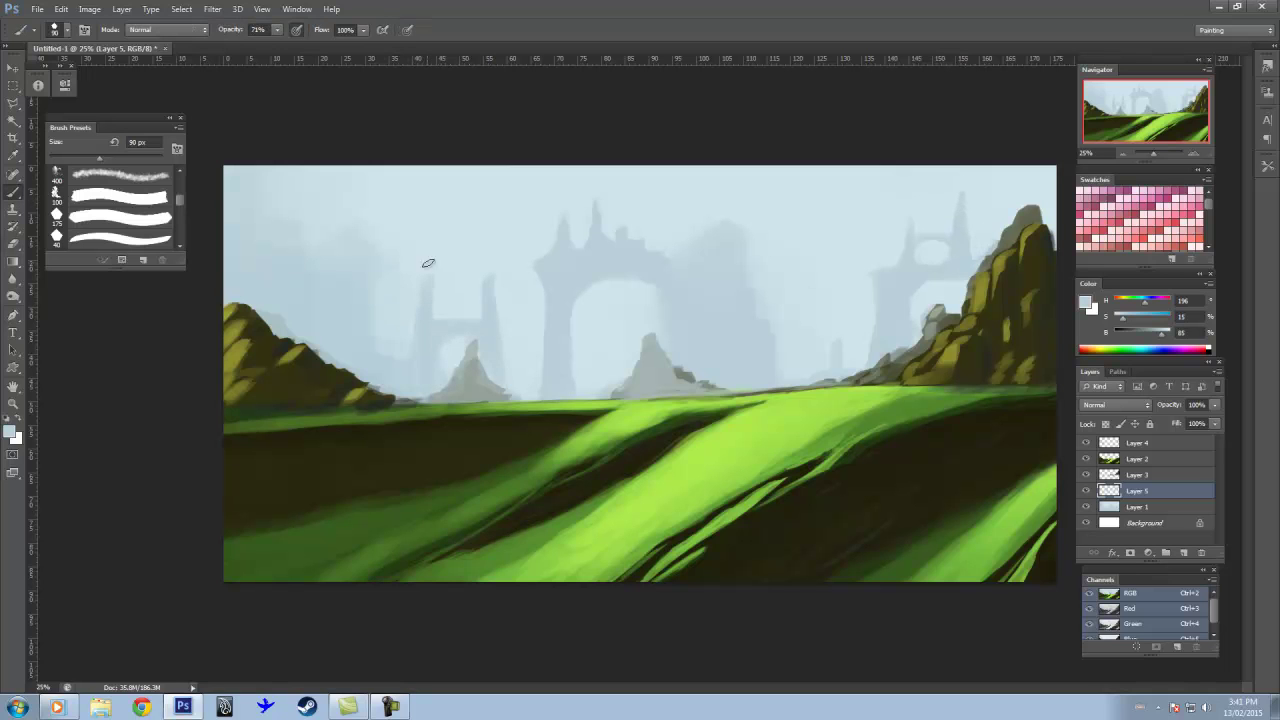
key(e)
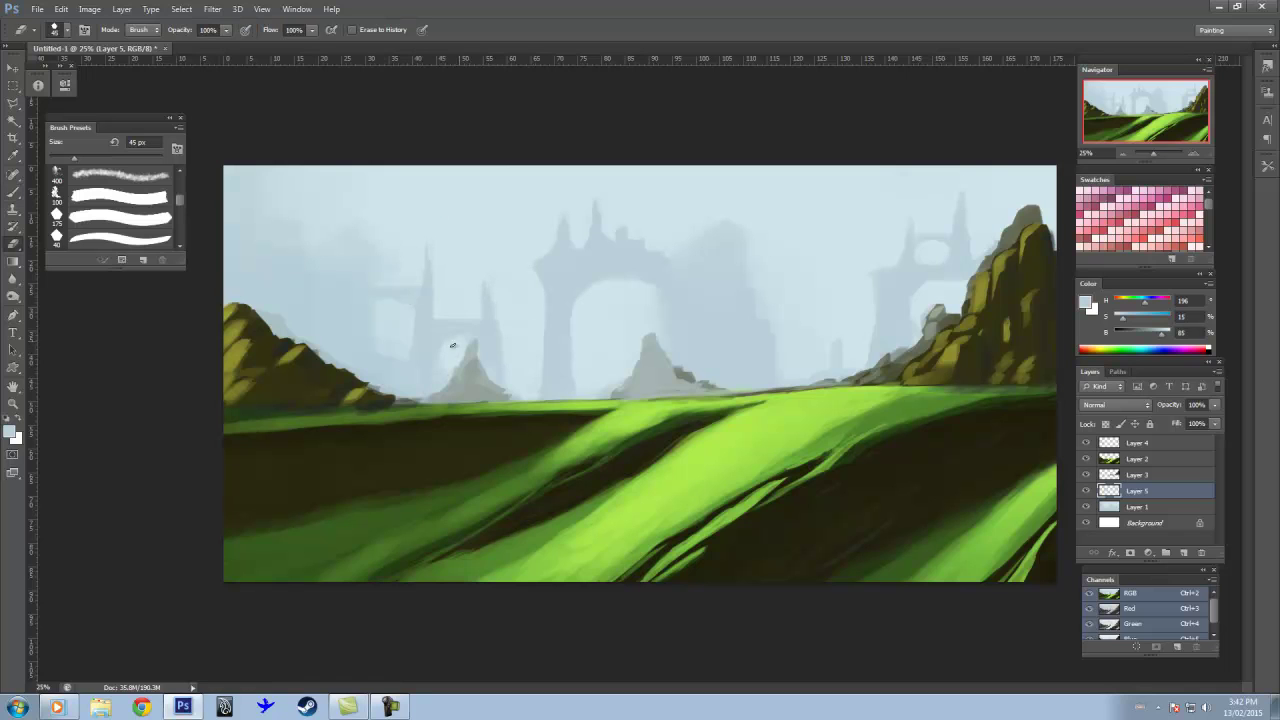
mouse_move(599, 298)
mouse_down()
mouse_move(646, 277)
mouse_move(606, 273)
mouse_up()
drag(569, 321, 570, 384)
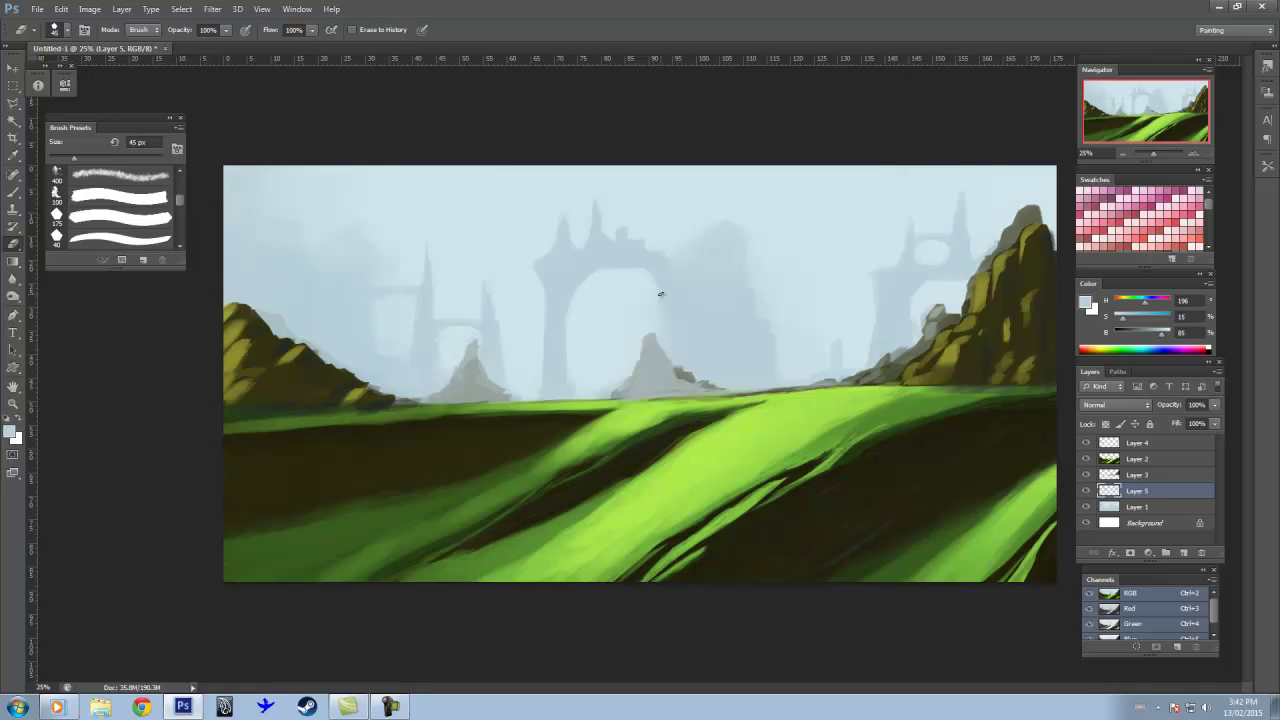
key(ctrl+s)
Step: Save the file as hilly.psd and block in a dark figure on the hilltop
text(hilly.psd)
key(Return)
drag(558, 360, 604, 390)
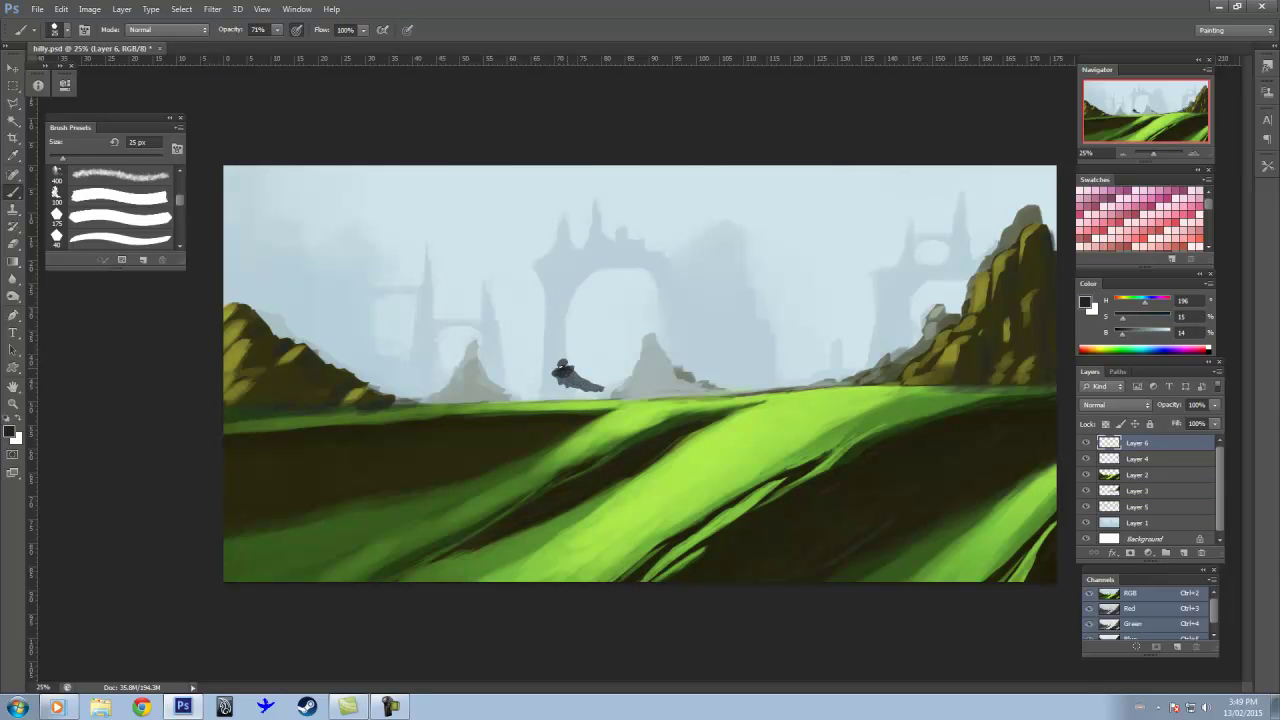
mouse_move(556, 378)
mouse_down()
mouse_move(578, 388)
mouse_move(568, 410)
mouse_up()
mouse_move(556, 380)
mouse_down()
mouse_move(570, 386)
mouse_move(566, 364)
mouse_move(618, 396)
mouse_move(757, 398)
mouse_up()
Step: Paint a thin vertical spear beside the figure, alternating brush and eraser
key(e)
key(b)
key(e)
key(b)
key(e)
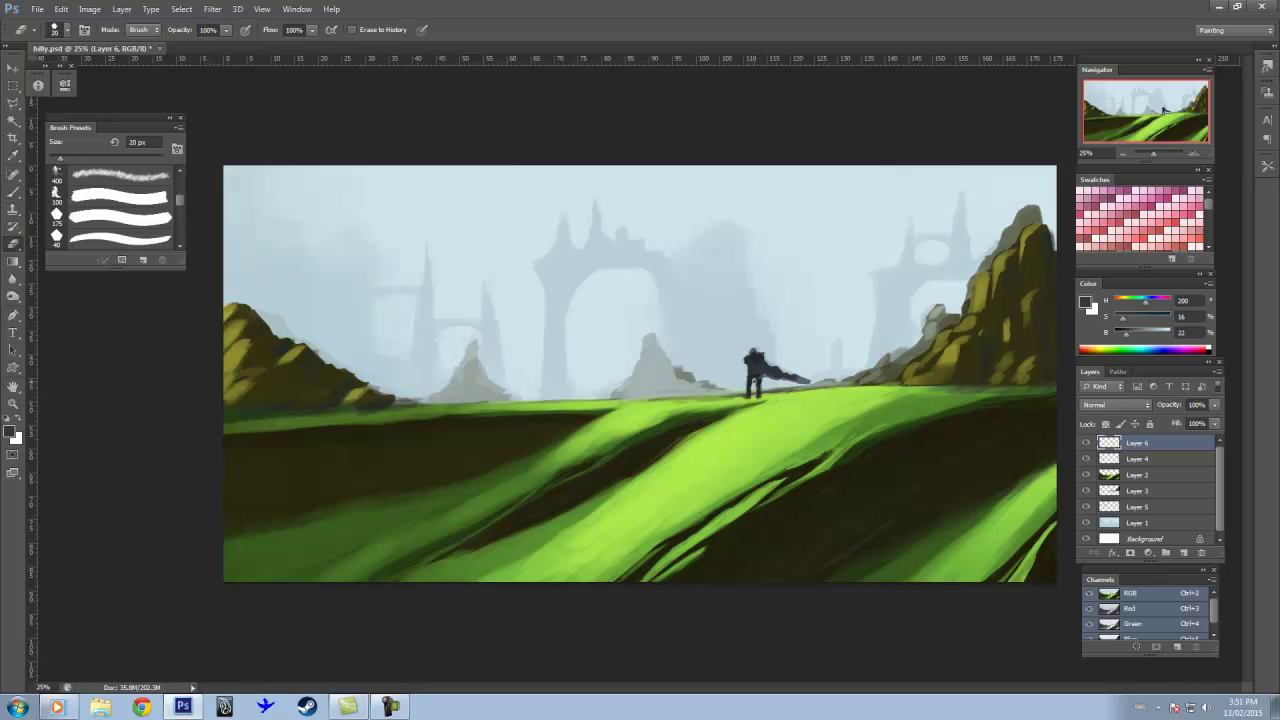
key(b)
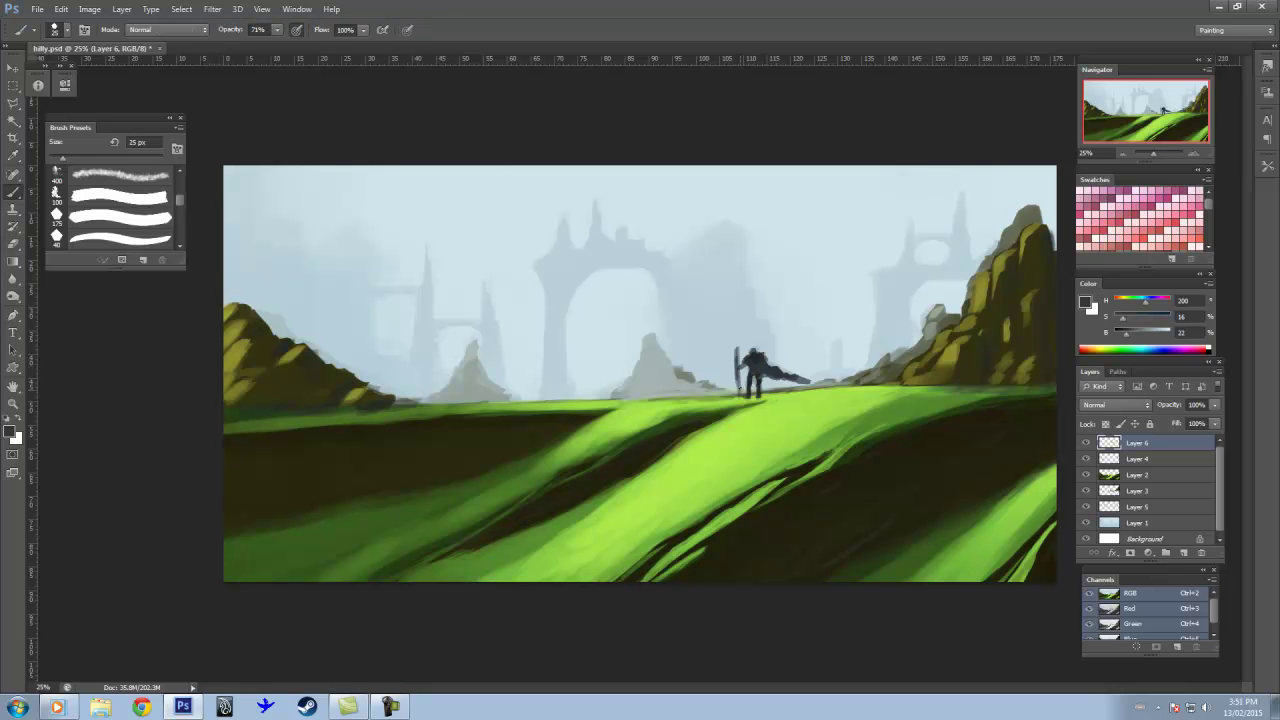
drag(736, 349, 740, 398)
Step: Erase the spear stroke and paint dark cape strokes trailing right of the figure
key(e)
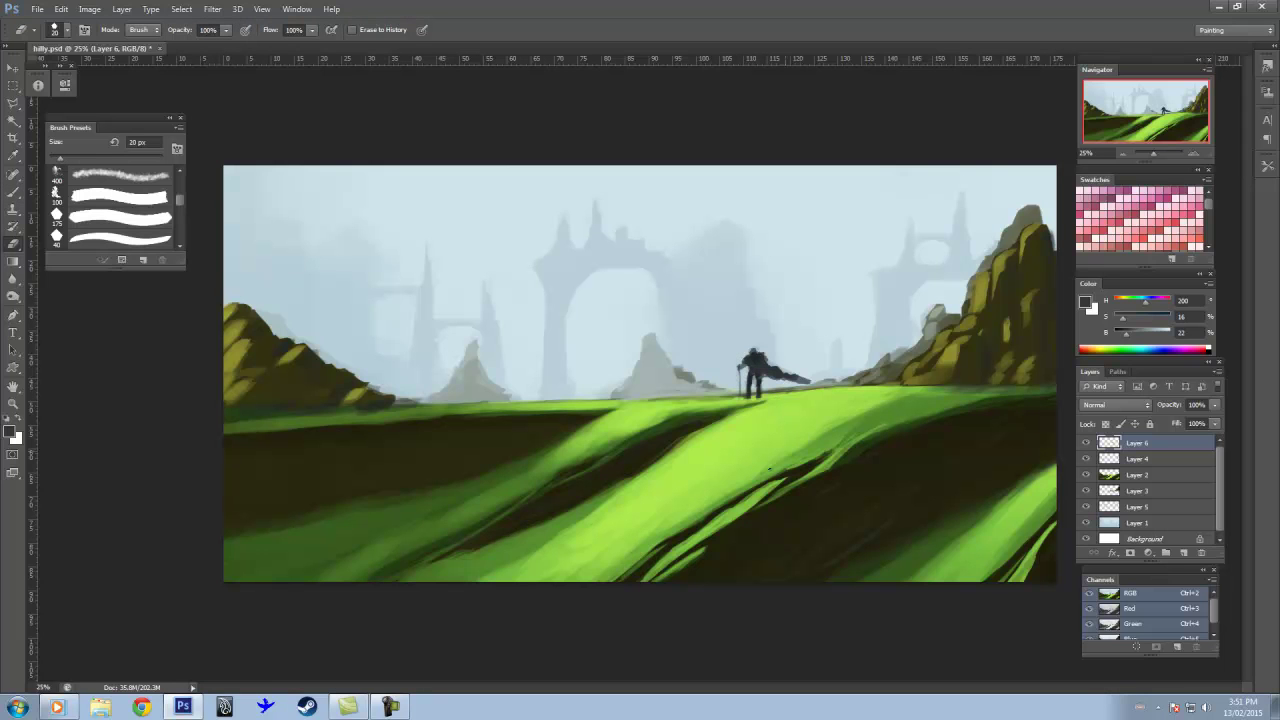
key(b)
key(e)
key(b)
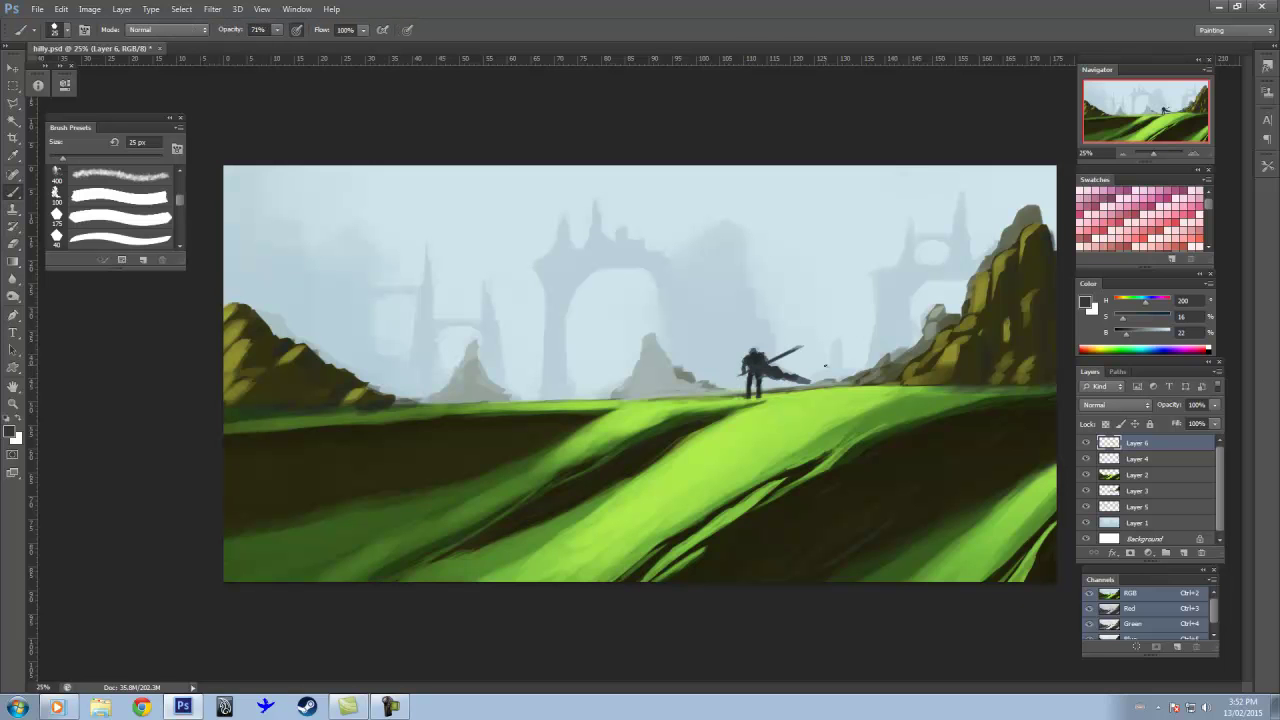
key(e)
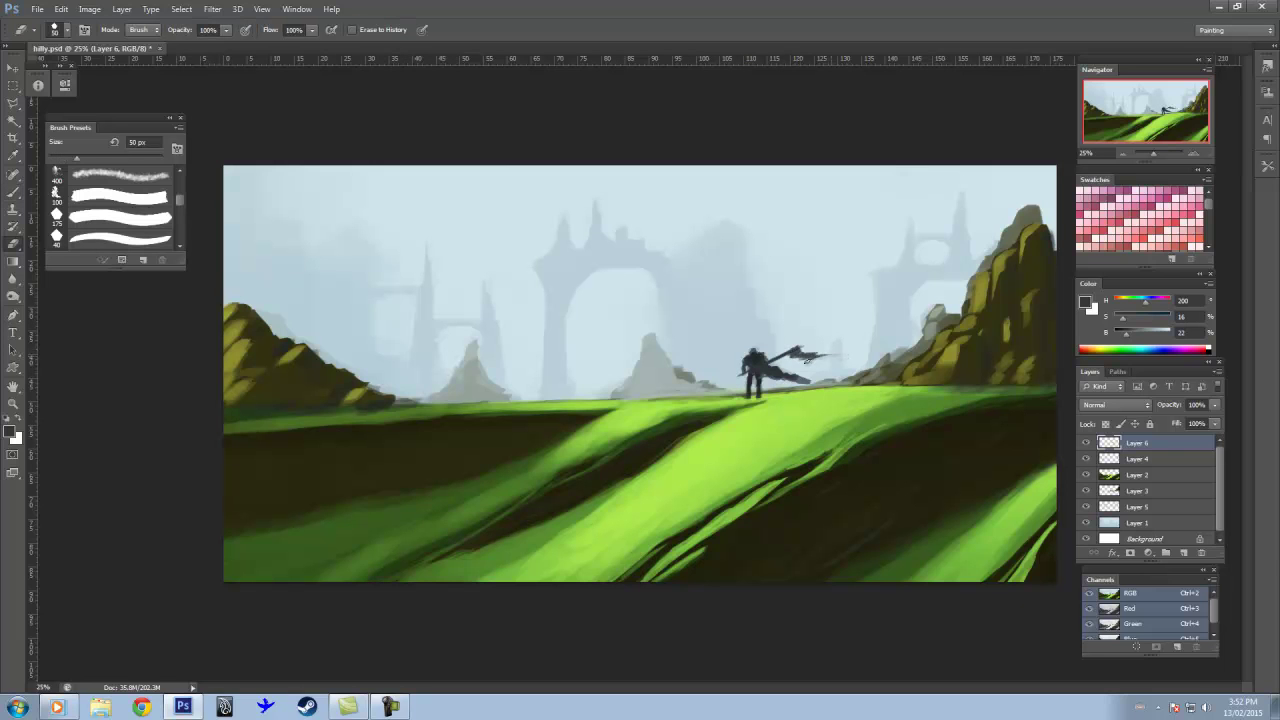
mouse_move(790, 350)
mouse_down()
mouse_move(768, 358)
mouse_move(834, 384)
mouse_move(822, 380)
mouse_up()
key(b)
alt+click(790, 378)
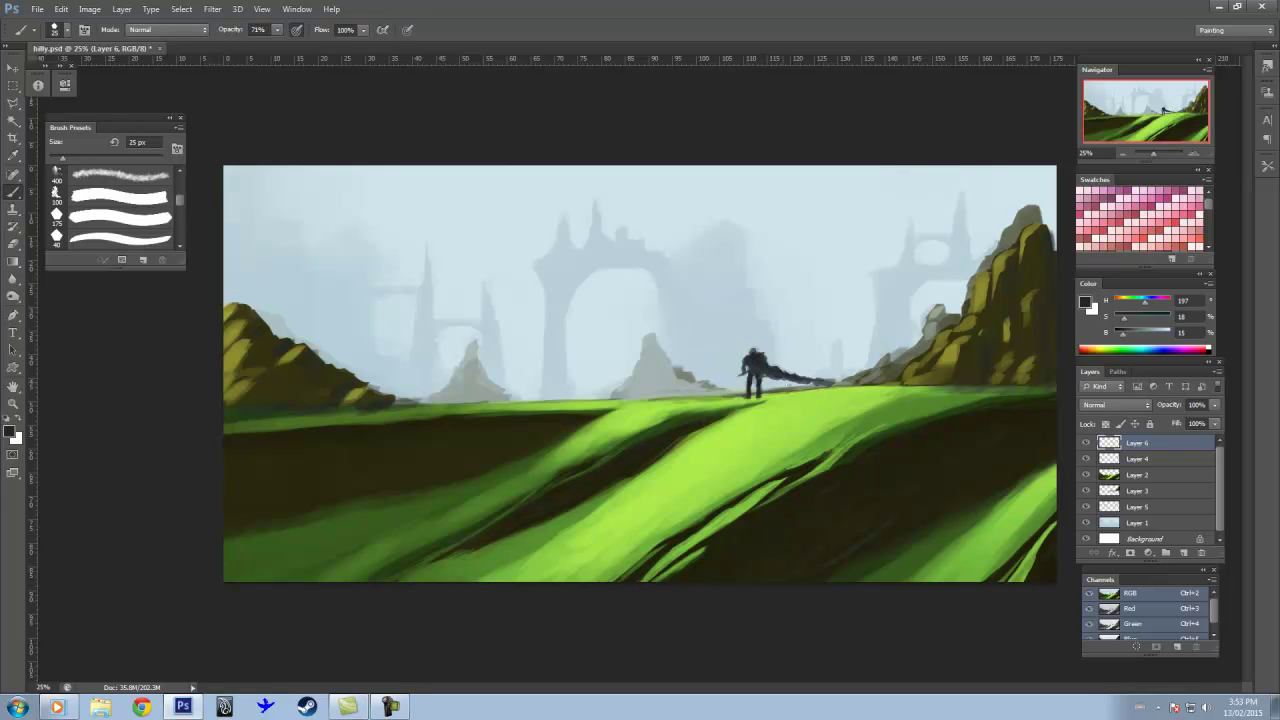
Step: Marquee-select the swordsman, deselect the stretched figure, and undo then redo the last edit
key(e)
key(b)
key(e)
key(b)
key(e)
key(b)
key(e)
key(m)
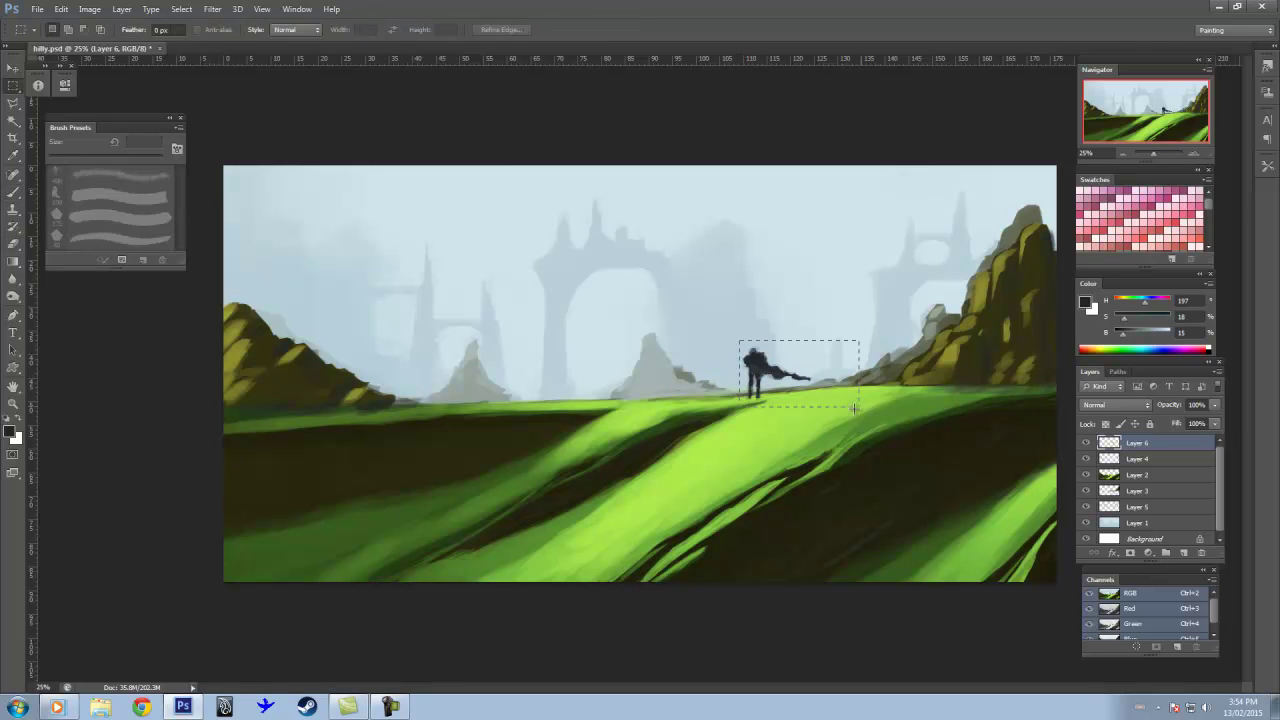
drag(737, 314, 849, 406)
key(ctrl+d)
key(ctrl+alt+z)
key(ctrl+shift+z)
Step: Touch up the figure's silhouette in its sampled dark colour, alternating brush and eraser
key(b)
key(e)
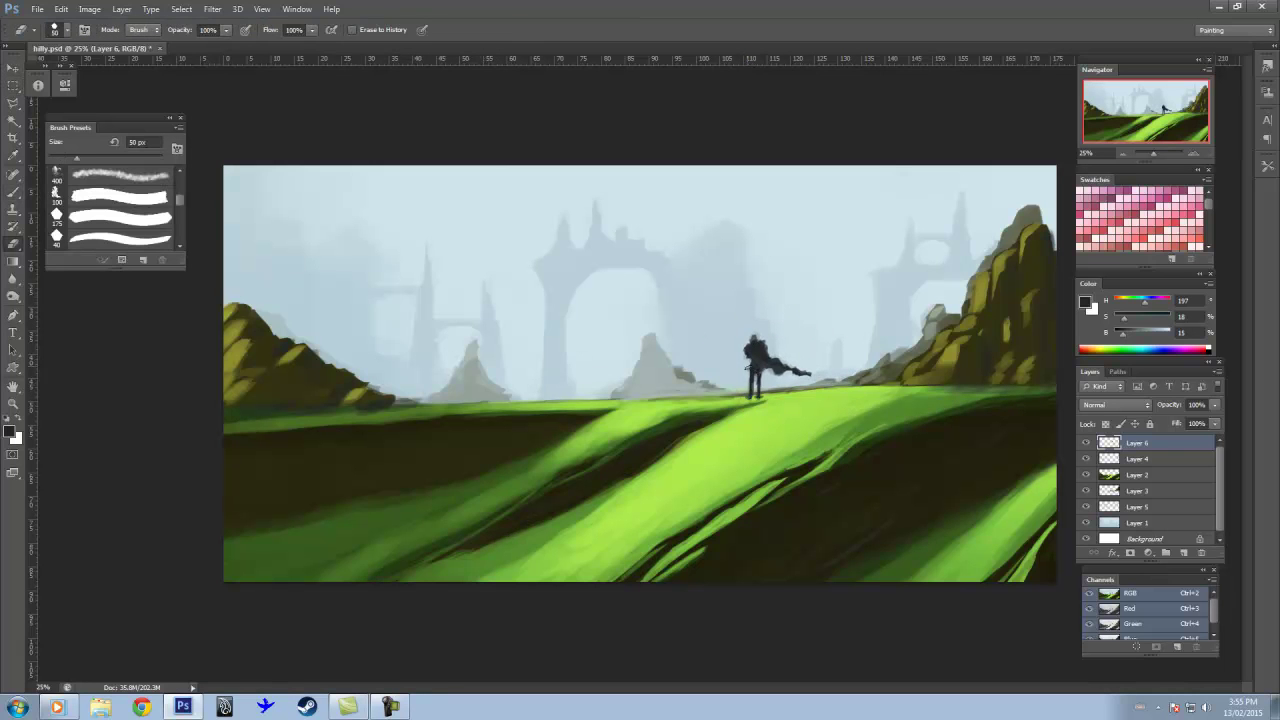
key(b)
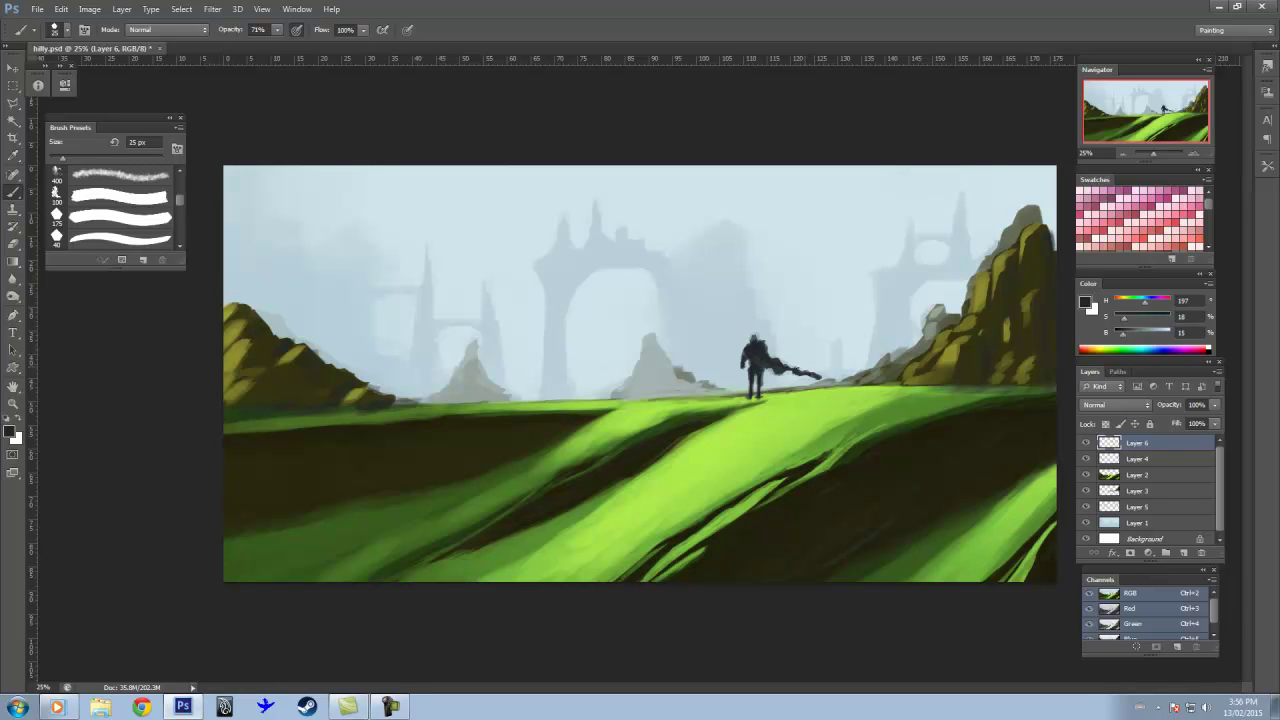
key(e)
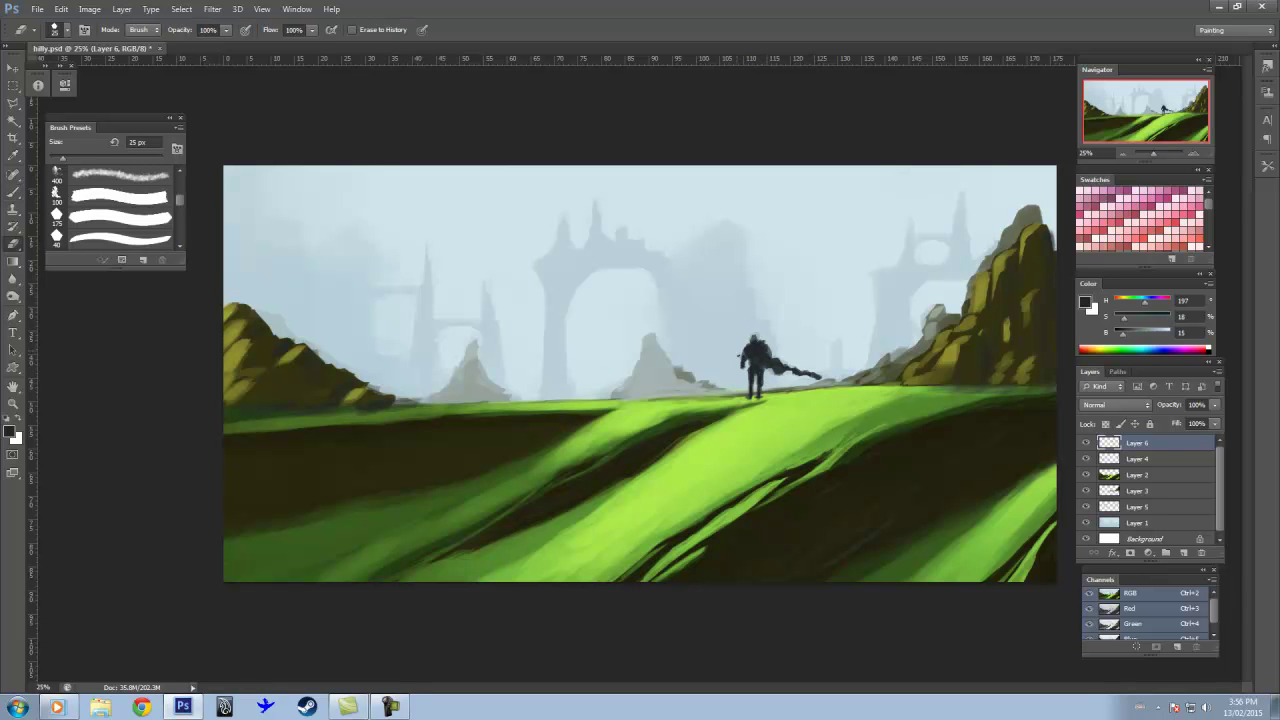
key(b)
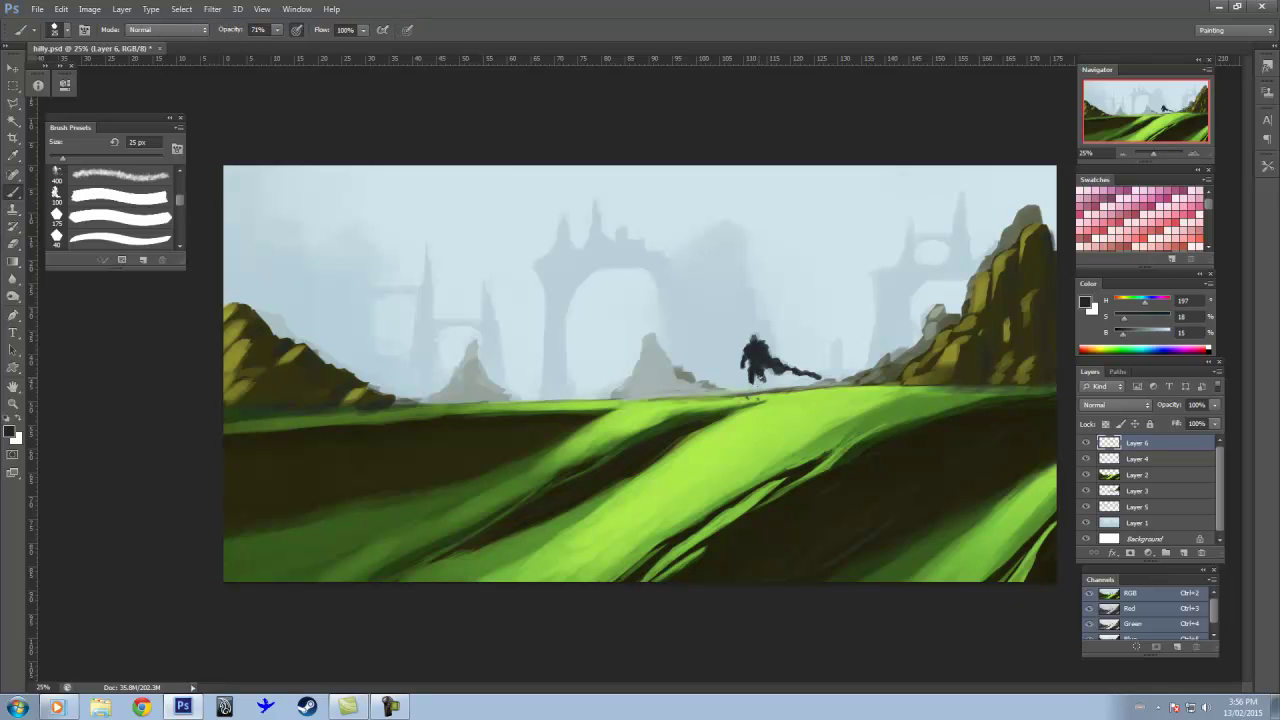
alt+click(750, 392)
alt+click(755, 400)
alt+click(765, 396)
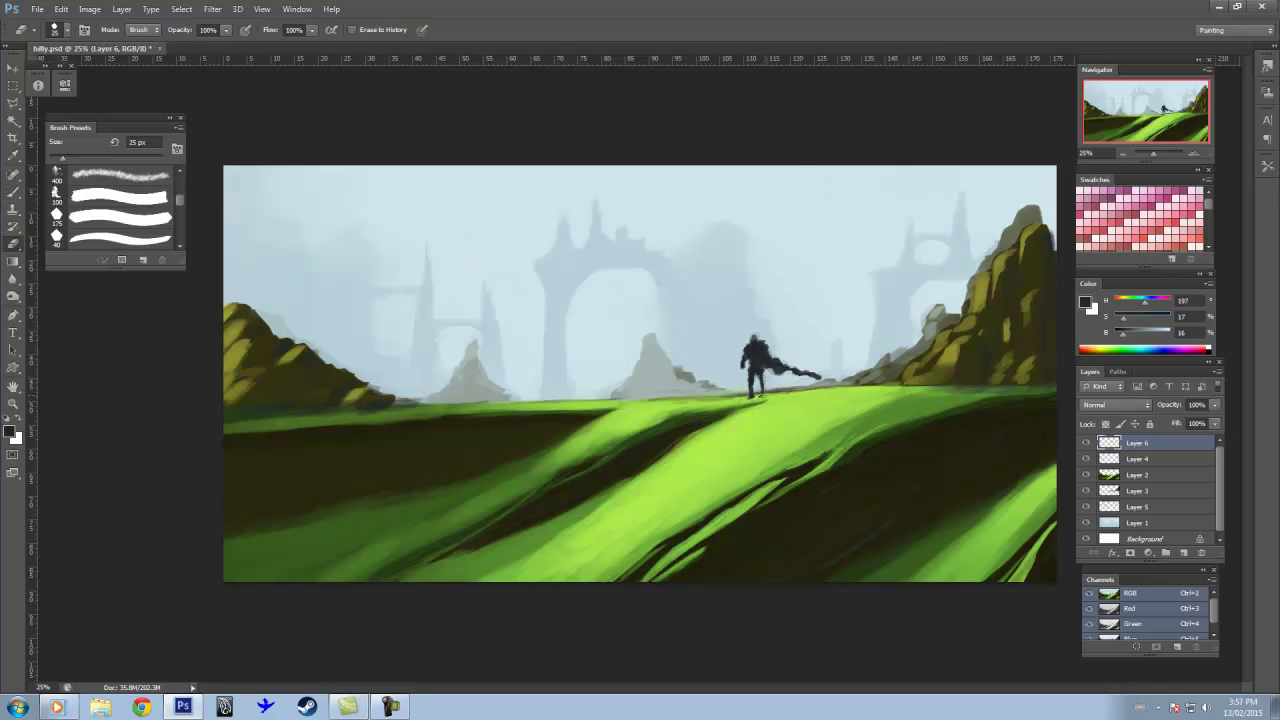
key(e)
key(b)
key(e)
key(b)
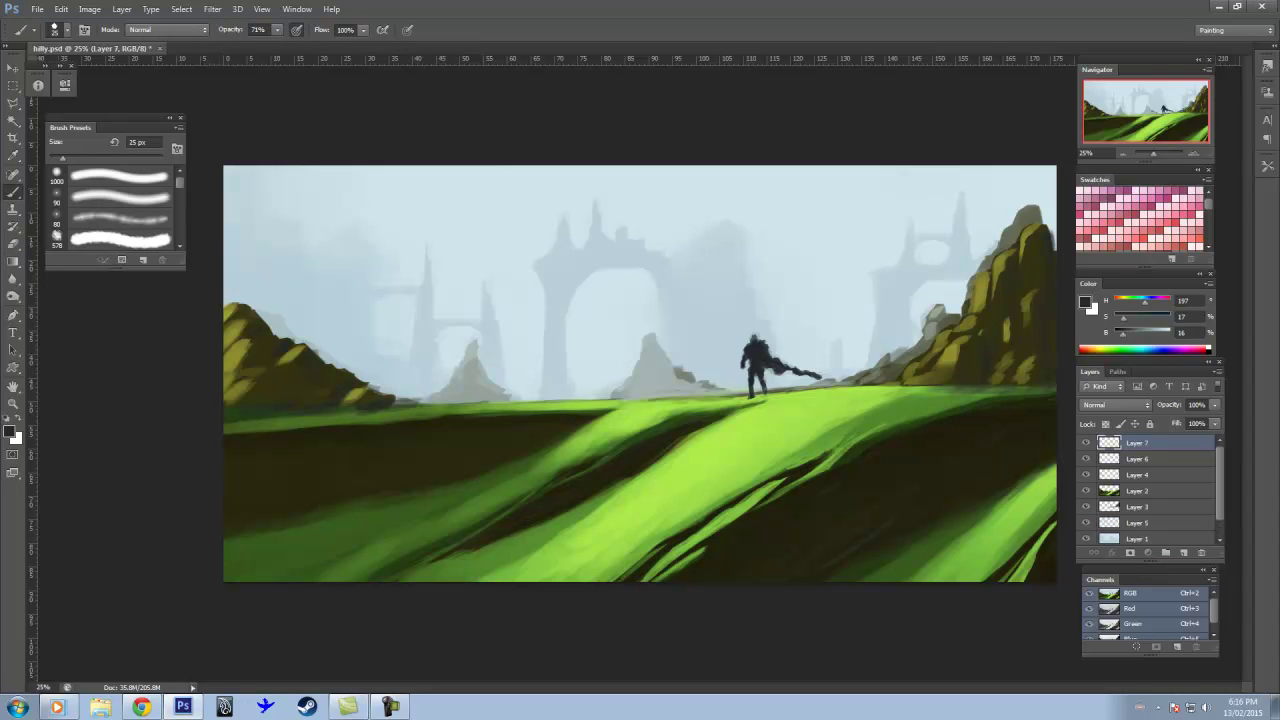
Step: Paint dark olive ground over the lower green slopes with the 175 px soft round brush
mouse_move(625, 550)
mouse_down()
mouse_move(690, 548)
mouse_move(610, 535)
mouse_move(240, 545)
mouse_move(500, 490)
mouse_move(645, 435)
mouse_up()
right_click(712, 552)
scroll(800, 560, up, 3)
click(800, 543)
mouse_move(640, 490)
mouse_down()
mouse_move(590, 530)
mouse_move(740, 515)
mouse_up()
mouse_move(660, 445)
mouse_down()
mouse_move(785, 440)
mouse_move(850, 470)
mouse_up()
drag(840, 575, 950, 550)
Step: Paint a bright green horizon strip and cover the green patches below with dark olive
alt+click(1043, 543)
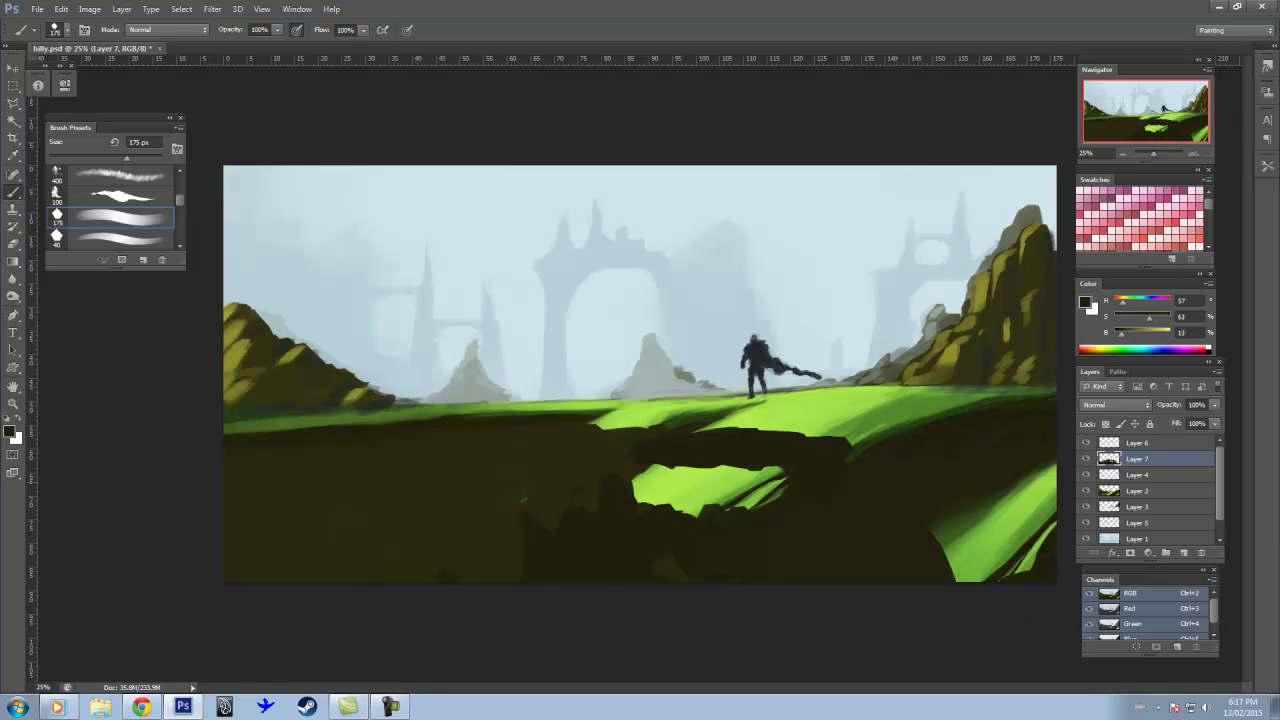
mouse_move(650, 410)
mouse_down()
mouse_move(880, 425)
mouse_move(1050, 405)
mouse_up()
drag(830, 425, 940, 415)
alt+click(720, 530)
mouse_move(630, 490)
mouse_down()
mouse_move(790, 480)
mouse_move(630, 530)
mouse_up()
alt+click(760, 490)
drag(945, 560, 1030, 570)
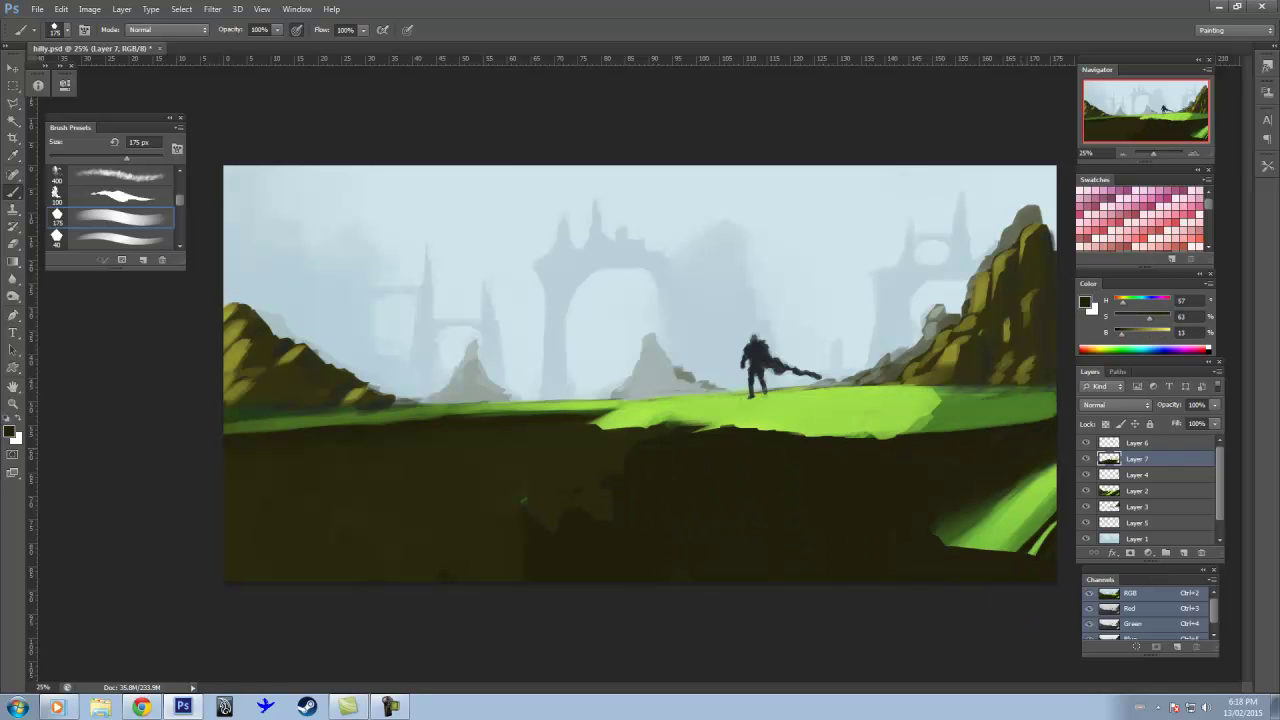
Step: At 60 px, add a light-green ground stroke and vertical streaks down the cliff face
key(bracketleft)
key(bracketleft)
key(bracketleft)
mouse_move(655, 438)
mouse_down()
mouse_move(725, 436)
mouse_move(590, 426)
mouse_move(722, 441)
mouse_up()
drag(575, 440, 575, 528)
drag(537, 434, 545, 526)
drag(520, 480, 520, 506)
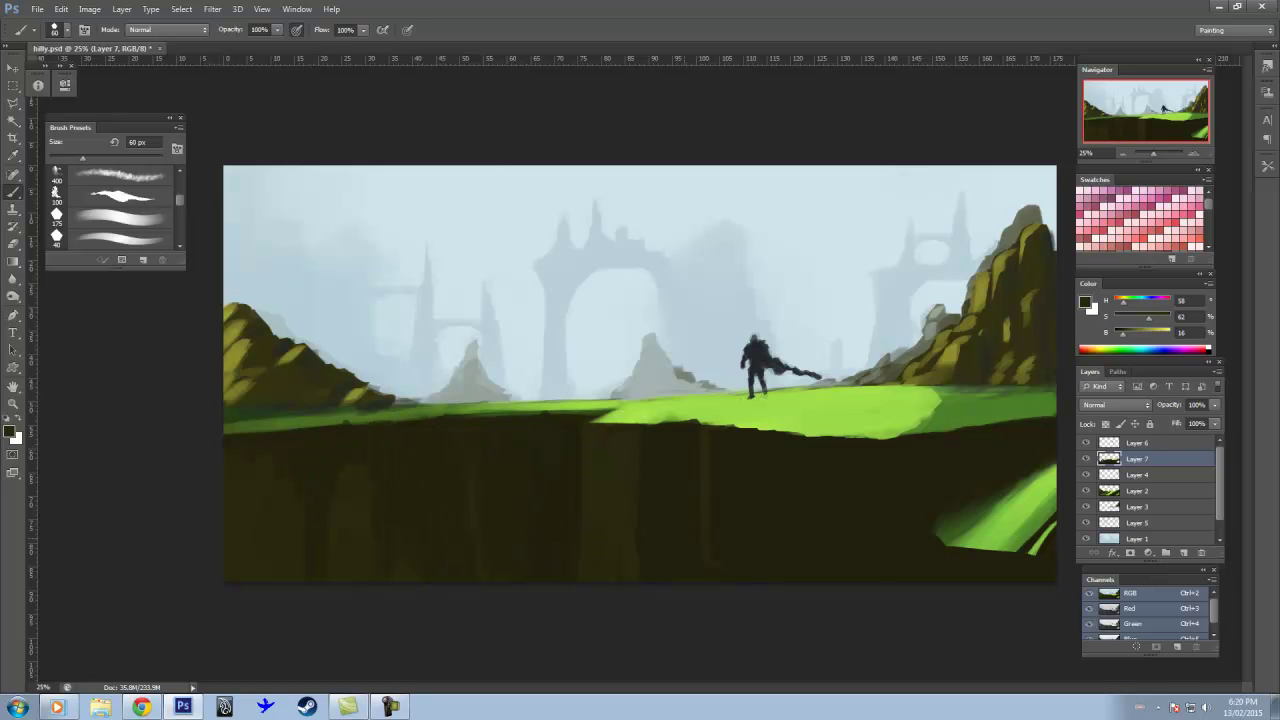
Step: Cut back the lower-right green patch with darker ground and darken the right cliff
mouse_move(1005, 490)
mouse_down()
mouse_move(938, 528)
mouse_move(978, 554)
mouse_up()
alt+click(998, 531)
mouse_move(1045, 465)
mouse_down()
mouse_move(990, 505)
mouse_move(965, 545)
mouse_move(1000, 500)
mouse_move(948, 545)
mouse_up()
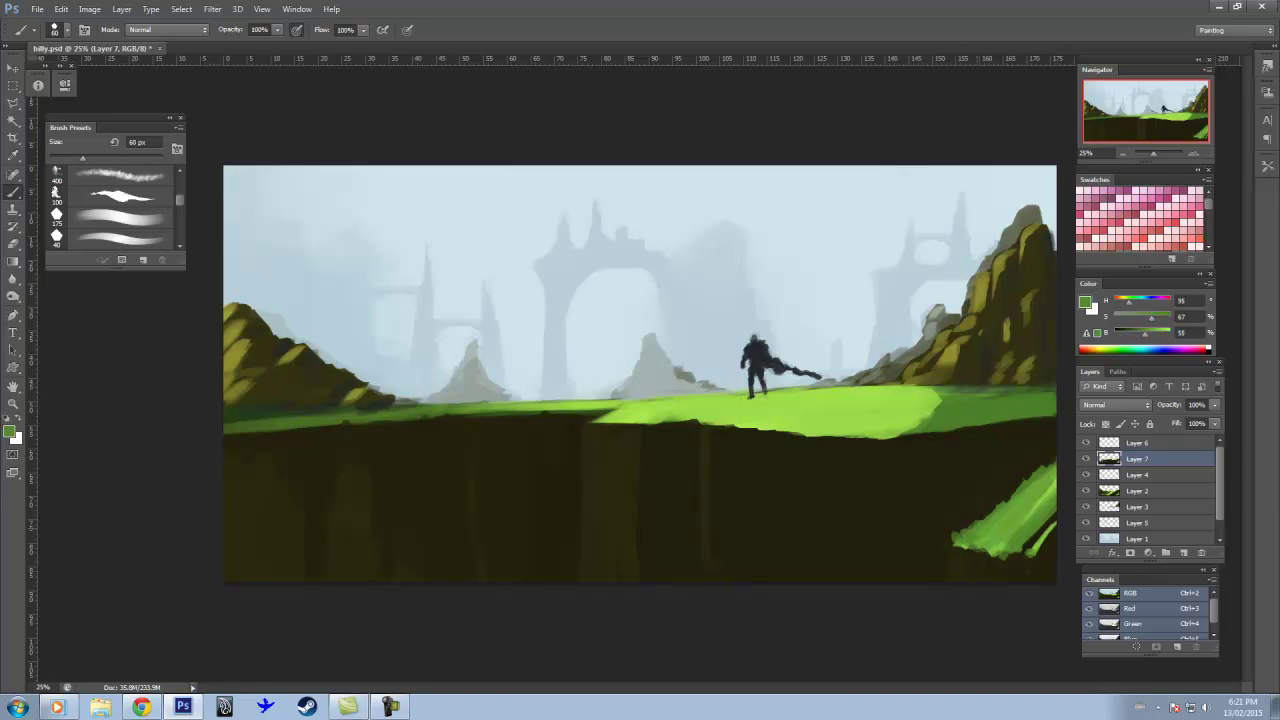
drag(1050, 468, 990, 515)
drag(1020, 492, 955, 545)
drag(1055, 460, 955, 548)
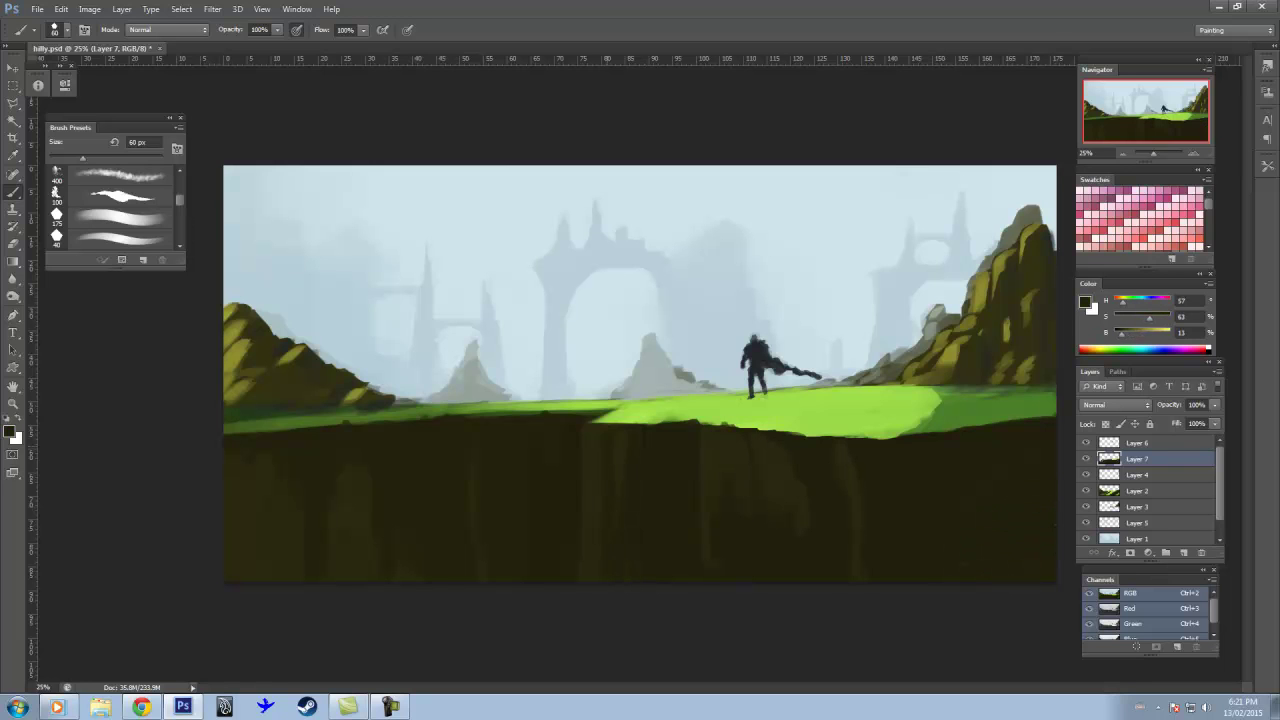
mouse_move(1050, 430)
mouse_down()
mouse_move(1045, 575)
mouse_move(1010, 580)
mouse_up()
mouse_move(1020, 435)
mouse_down()
mouse_move(980, 578)
mouse_move(905, 580)
mouse_up()
drag(1010, 425, 905, 495)
Step: Repaint the right side of the cliff in lighter brown with a dark stroke
drag(980, 440, 906, 486)
key(bracketleft)
key(bracketleft)
key(bracketleft)
mouse_move(1050, 428)
mouse_down()
mouse_move(994, 466)
mouse_move(1006, 528)
mouse_up()
drag(946, 492, 904, 560)
key(bracketright)
key(bracketright)
key(bracketright)
drag(1005, 442, 930, 540)
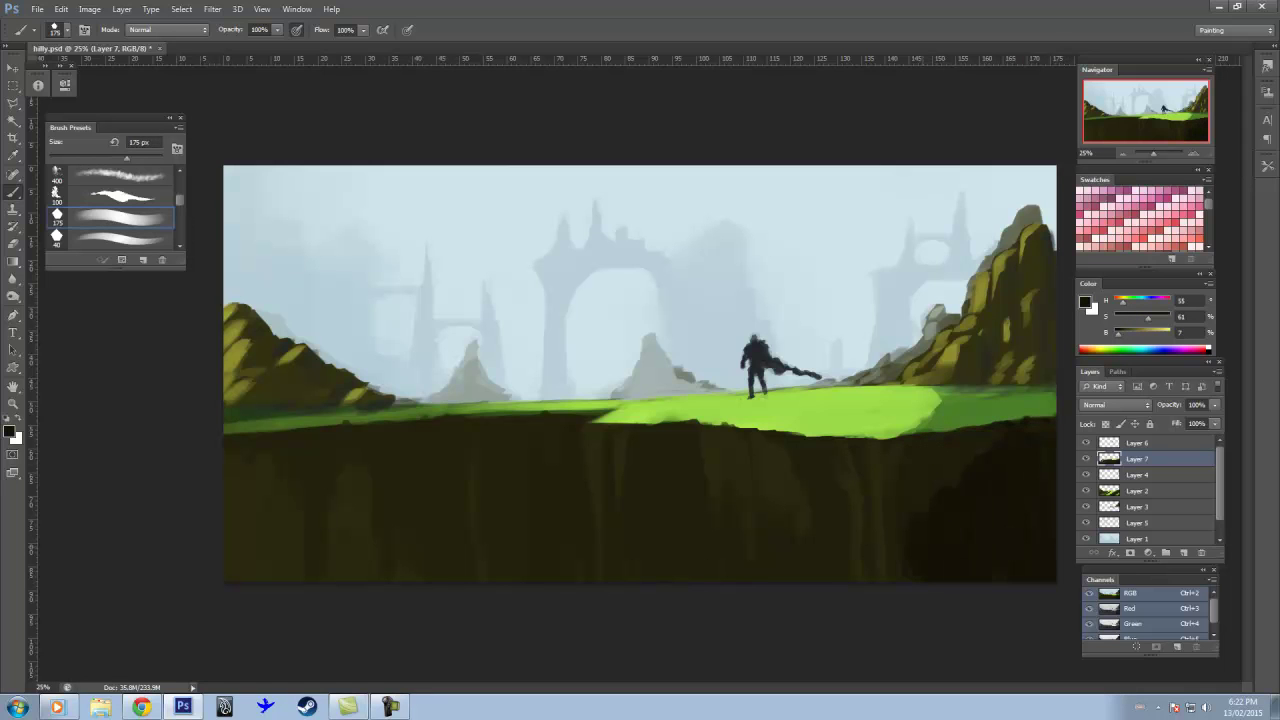
Step: Sample cliff tones from several spots, resizing the brush from 300 px down to 30 px
key(bracketright)
key(bracketright)
key(bracketright)
alt+click(1015, 513)
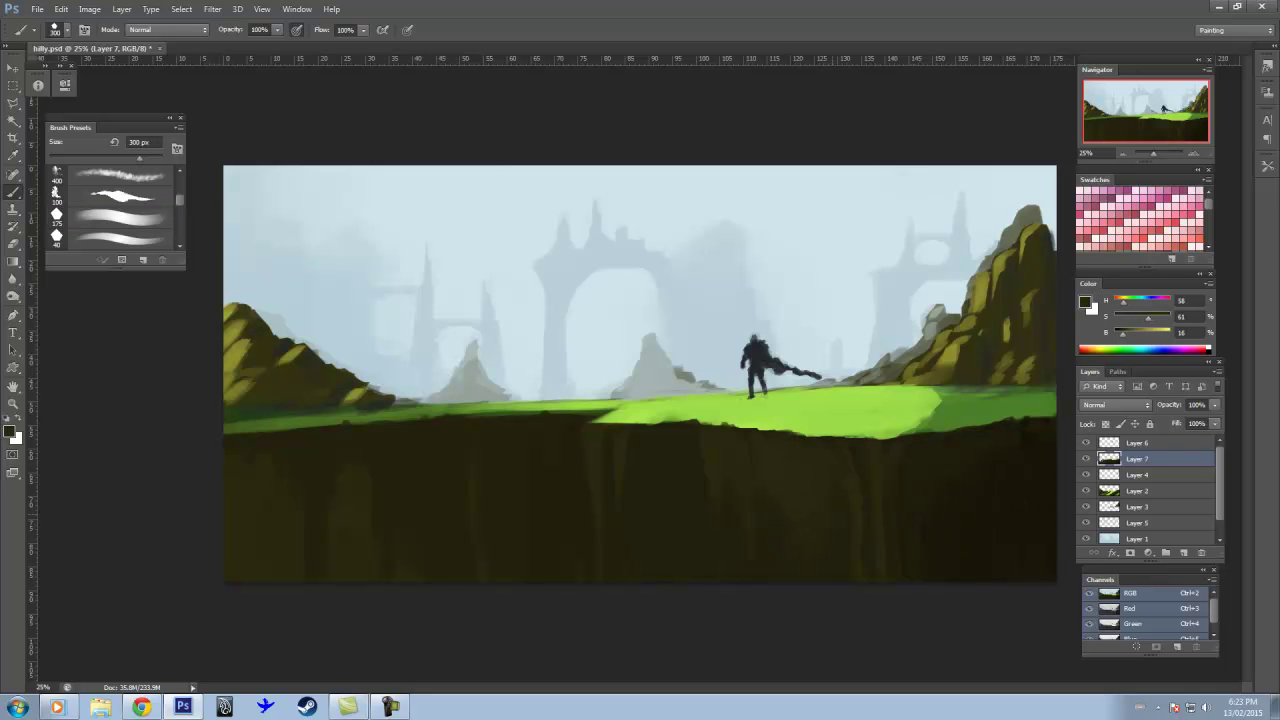
alt+click(1010, 507)
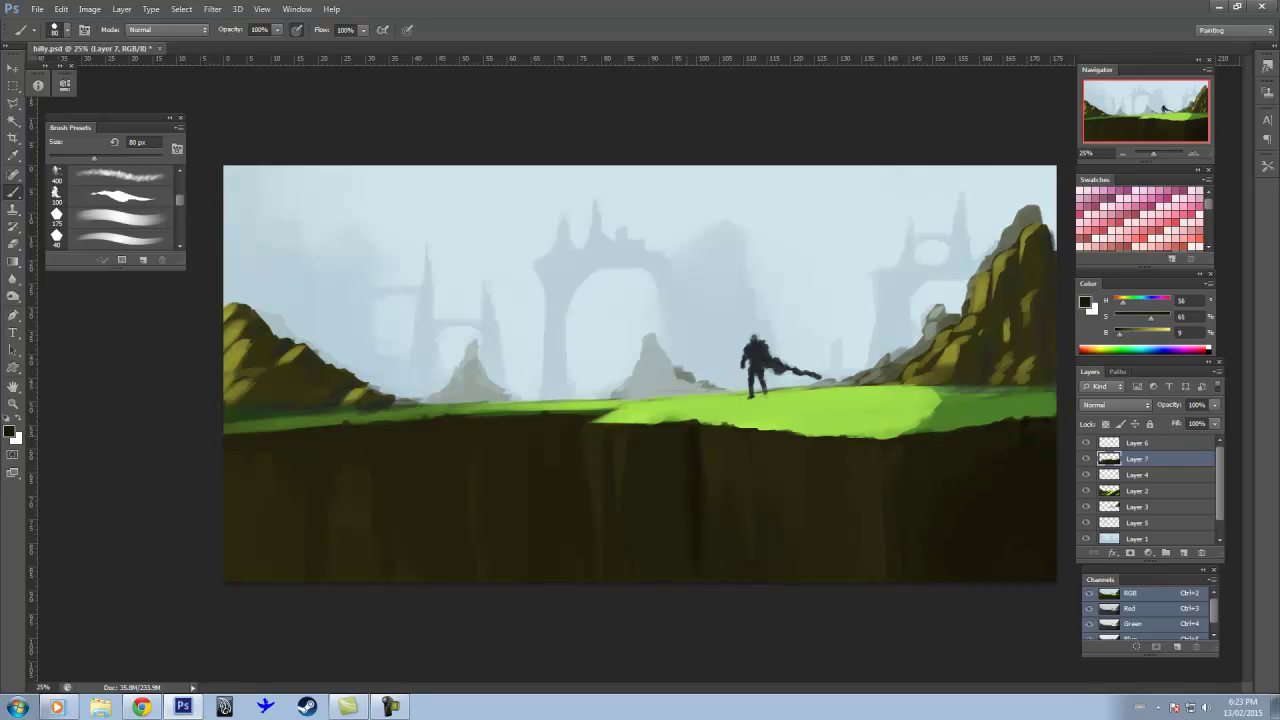
alt+click(683, 576)
key(bracketleft)
key(bracketleft)
key(bracketleft)
alt+click(1030, 417)
alt+click(363, 489)
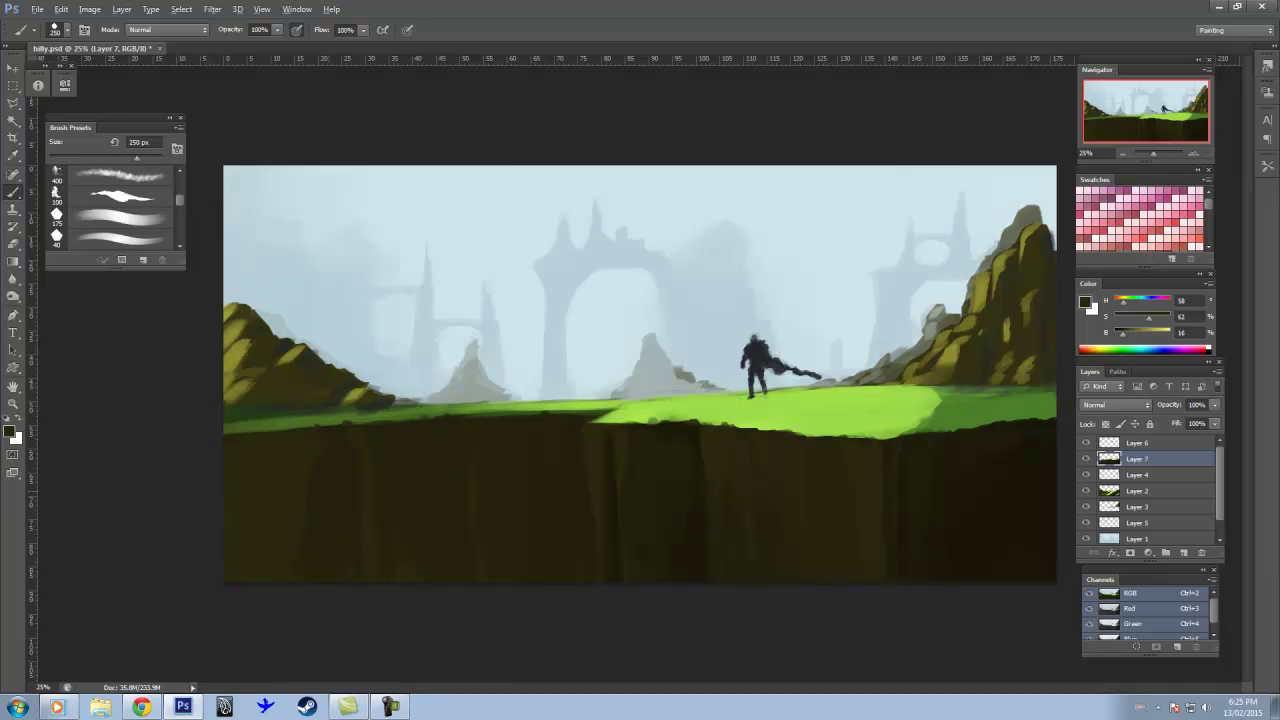
key(bracketleft)
key(bracketleft)
key(bracketleft)
Step: Add bright grass strokes along the right ledge edge and sample the dark cliff colour there
alt+click(820, 425)
mouse_move(804, 433)
mouse_down()
mouse_move(916, 434)
mouse_move(956, 392)
mouse_move(938, 376)
mouse_up()
alt+click(940, 420)
key(e)
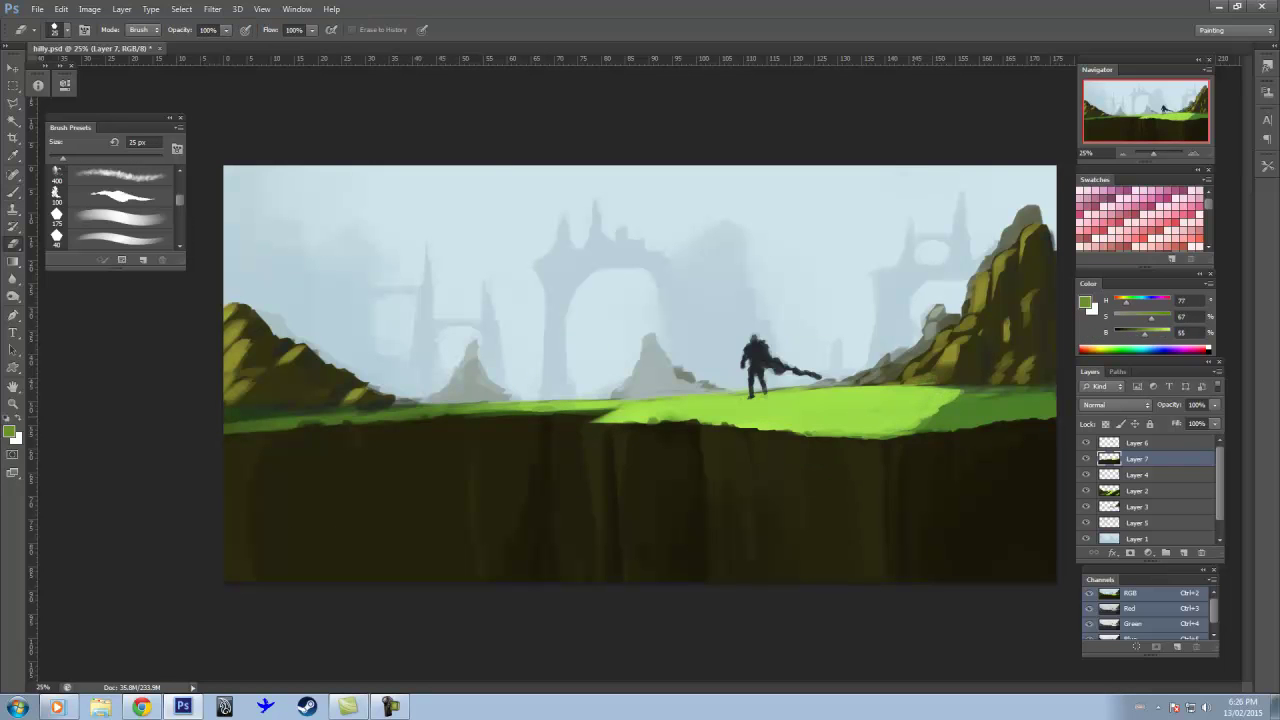
key(b)
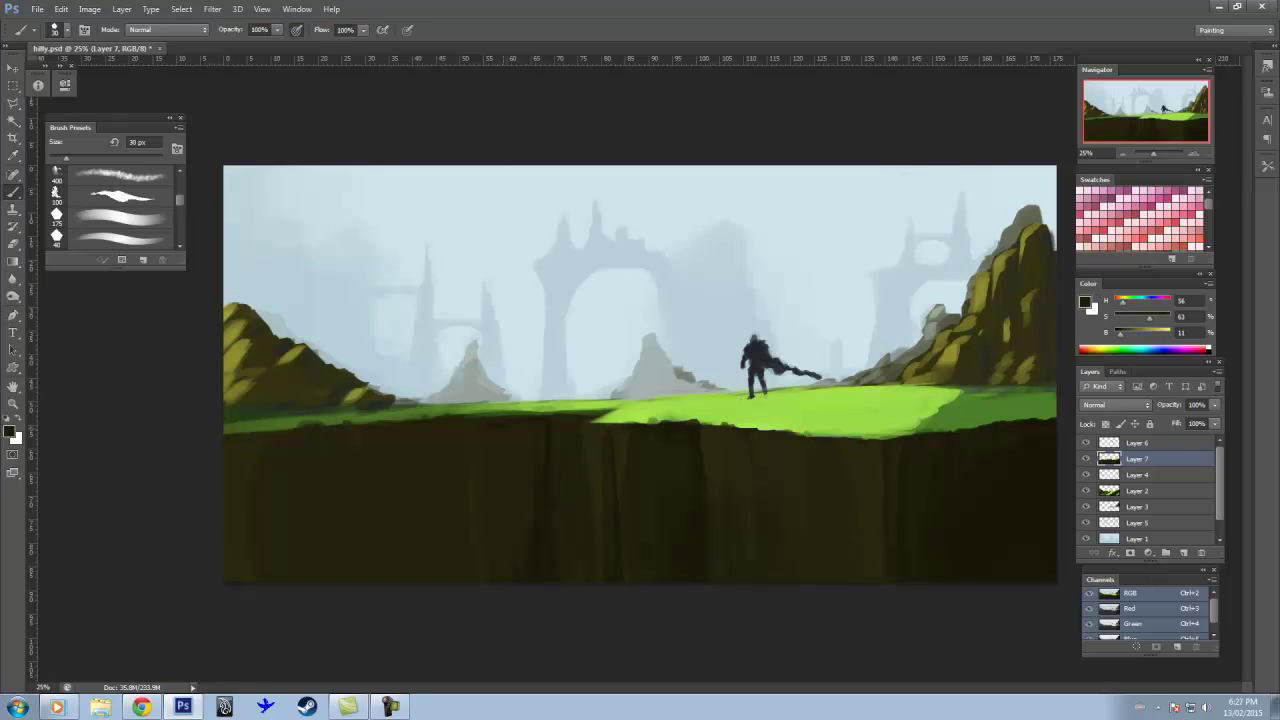
alt+click(586, 423)
alt+click(657, 421)
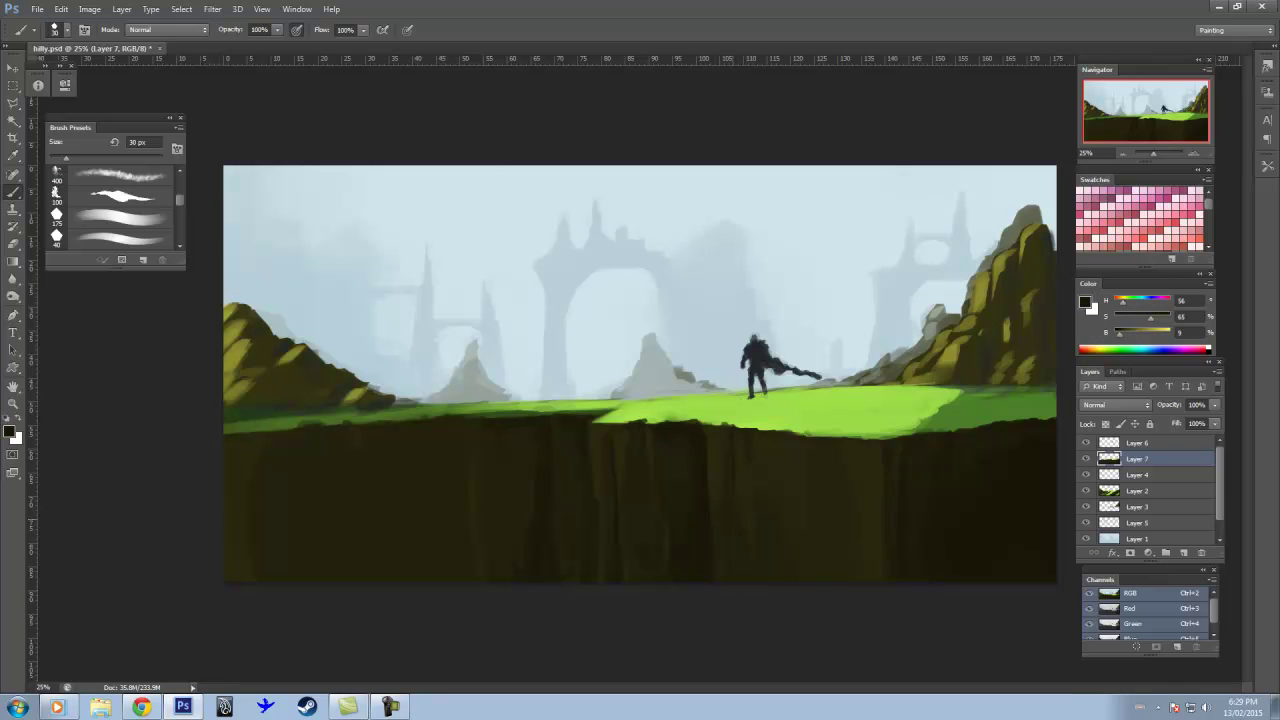
scroll(115, 205, down, 2)
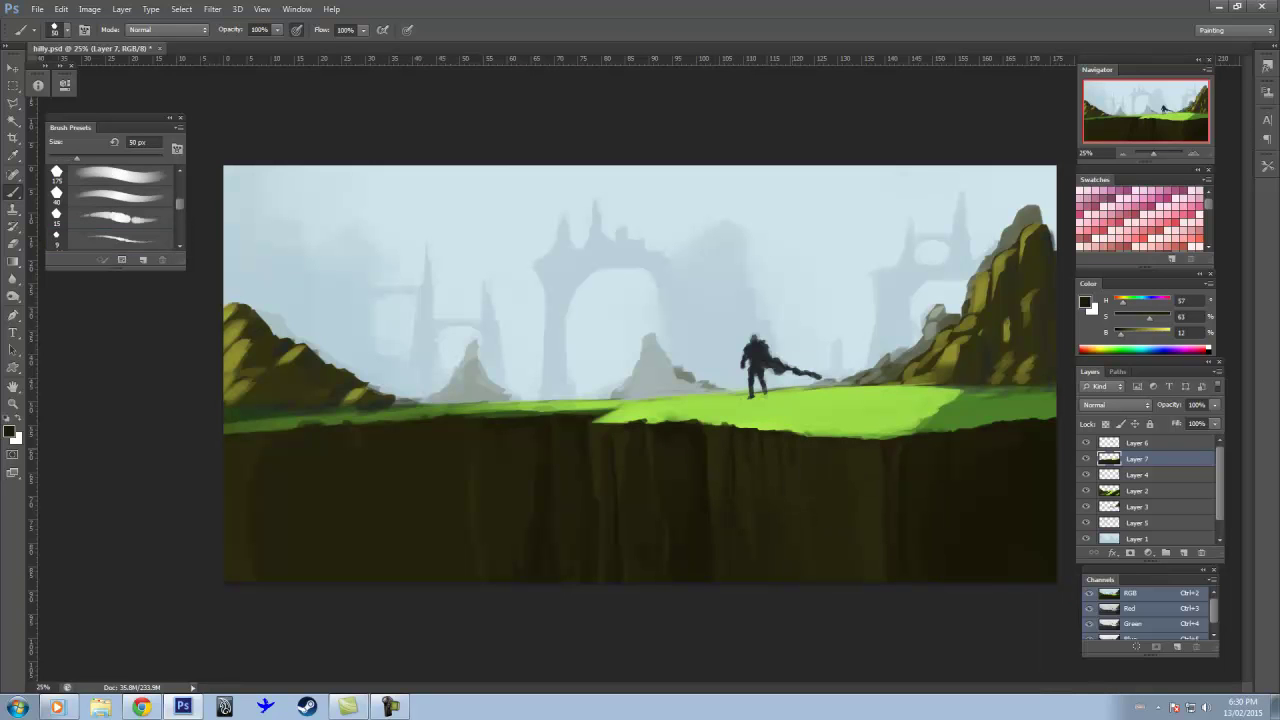
Step: Paint a thin dark olive streak on the cliff face, then try green and olive colours
alt+click(805, 432)
drag(593, 434, 599, 499)
alt+click(477, 410)
alt+click(430, 416)
alt+click(309, 424)
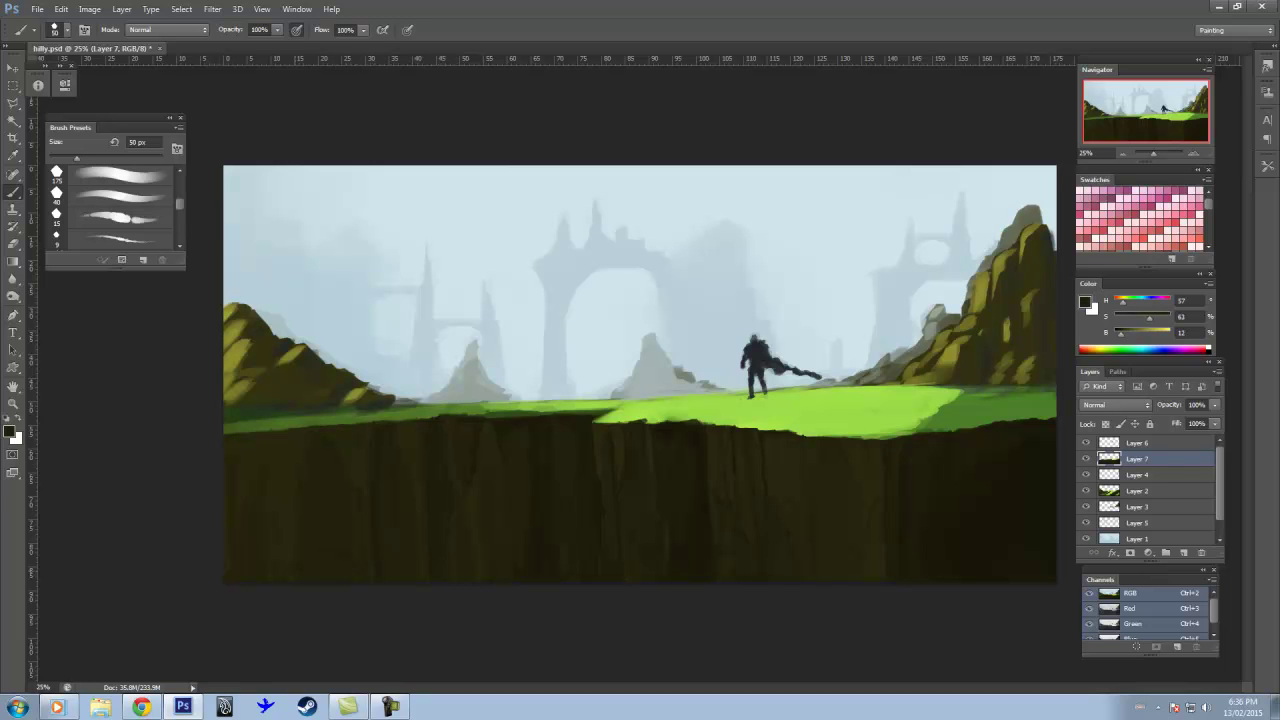
Step: Resample dark cliff and grass tones, then pick a lighter cliff tone with a smaller brush
alt+click(314, 572)
alt+click(373, 482)
alt+click(299, 425)
alt+click(373, 476)
alt+click(340, 466)
alt+click(262, 427)
alt+click(597, 445)
key(bracketleft)
key(bracketleft)
key(bracketleft)
Step: Streak lighter vertical strokes down the middle and right parts of the cliff face
mouse_move(597, 440)
mouse_down()
mouse_move(740, 450)
mouse_move(756, 480)
mouse_up()
drag(647, 424, 647, 452)
drag(798, 430, 798, 505)
drag(842, 452, 856, 548)
alt+click(878, 460)
drag(878, 450, 847, 540)
alt+click(847, 507)
drag(723, 432, 723, 456)
mouse_move(489, 418)
mouse_down()
mouse_move(489, 448)
mouse_move(456, 444)
mouse_up()
Step: Add more lighter vertical streaks across the cliff, including ridges on the left cliff face
drag(553, 420, 553, 454)
drag(729, 428, 729, 464)
drag(850, 442, 862, 476)
drag(805, 516, 810, 580)
drag(620, 492, 620, 528)
drag(502, 458, 502, 510)
drag(556, 478, 556, 510)
drag(412, 422, 412, 456)
drag(421, 484, 426, 572)
drag(340, 424, 340, 456)
drag(238, 436, 237, 558)
Step: Pick a bright grass green and a smaller brush preset for the grass edge
alt+click(240, 464)
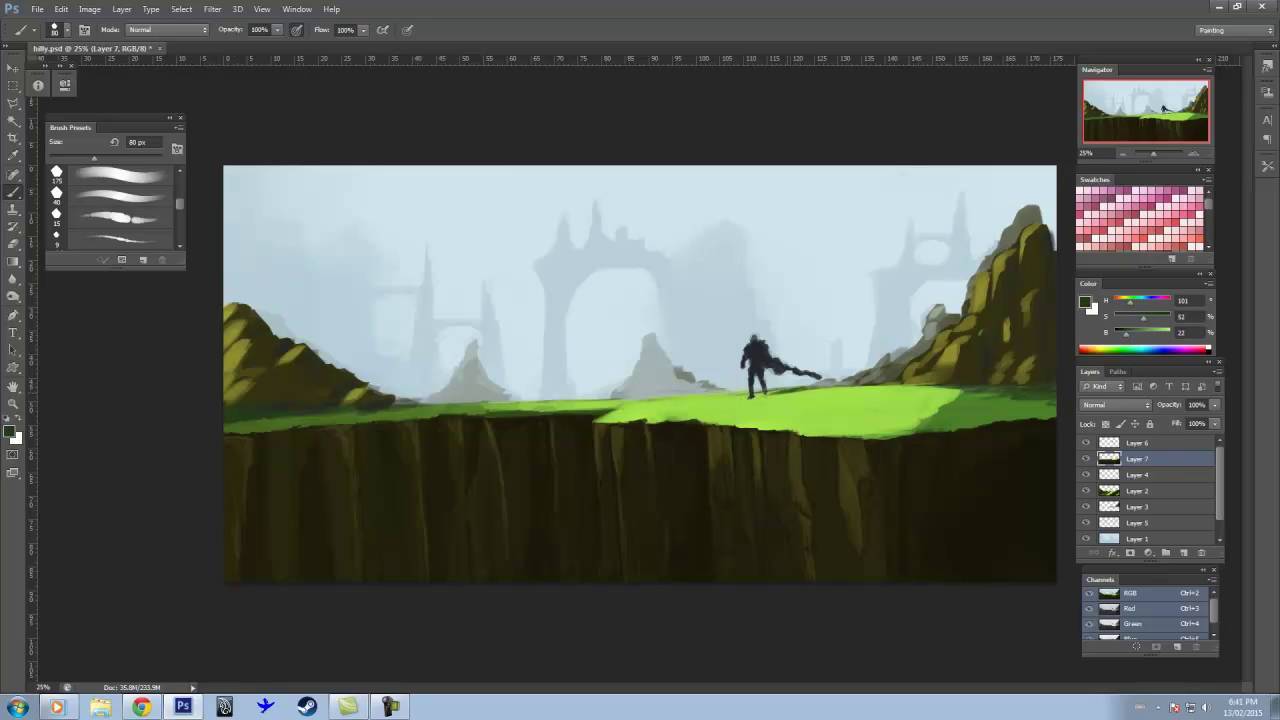
alt+click(813, 391)
right_click(960, 400)
key(bracketright)
alt+click(990, 410)
alt+click(960, 392)
key(bracketleft)
key(bracketleft)
Step: Brighten the grass front edge, then add a thin dark line and darker green marks along it
drag(605, 411, 380, 416)
key(bracketleft)
key(bracketleft)
key(bracketleft)
alt+click(638, 425)
drag(760, 430, 792, 430)
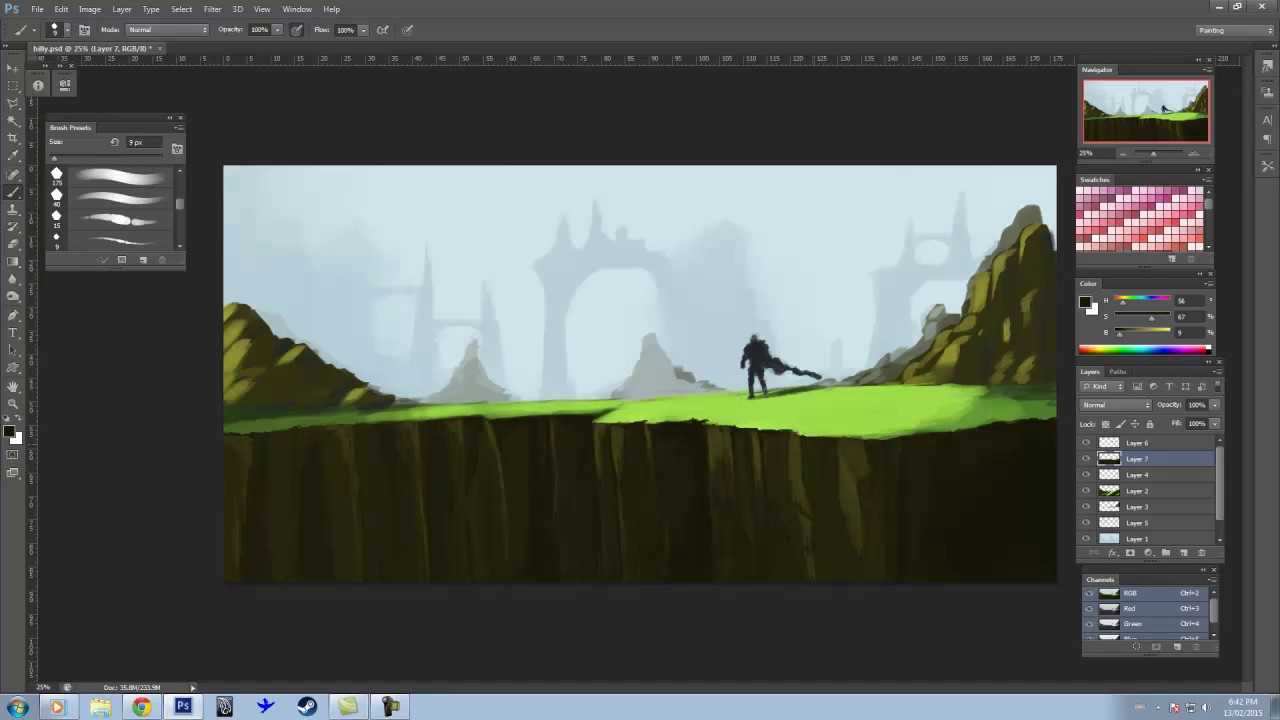
alt+click(826, 435)
alt+click(697, 420)
drag(732, 424, 758, 424)
drag(790, 428, 812, 428)
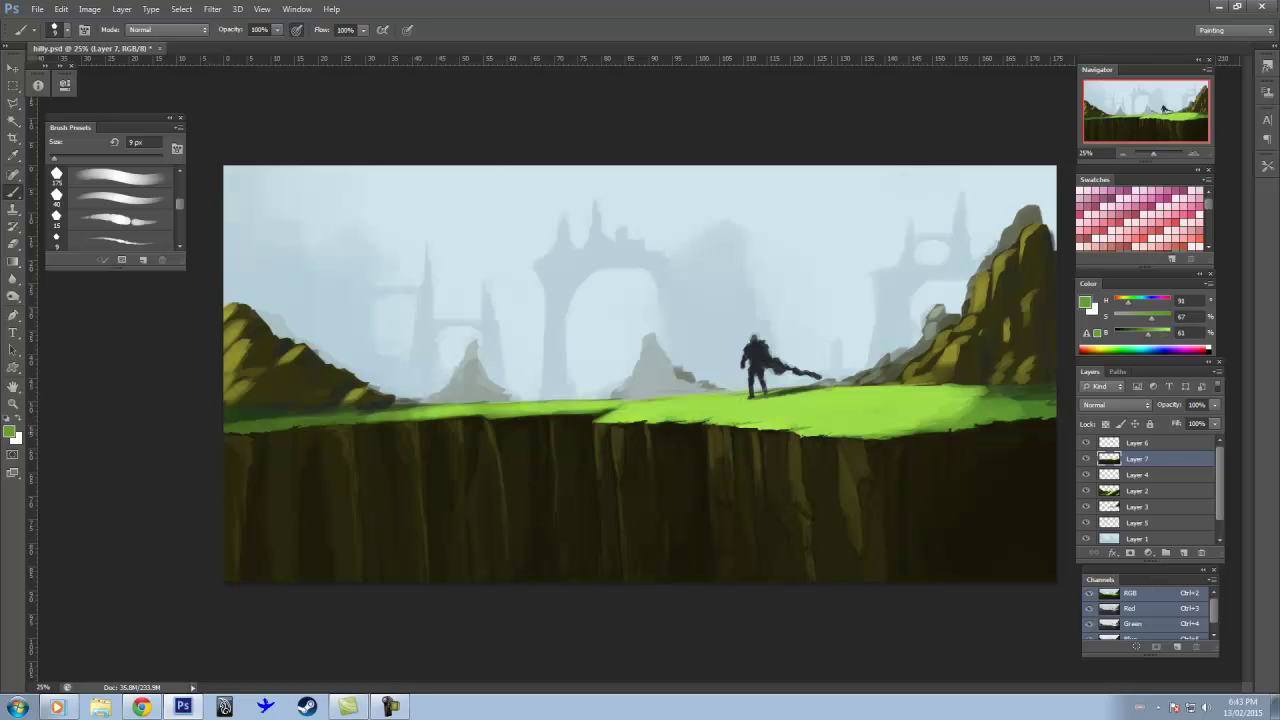
Step: Brighten the grass with a soft green stroke and touch up the left hill's edge in olive
alt+click(701, 416)
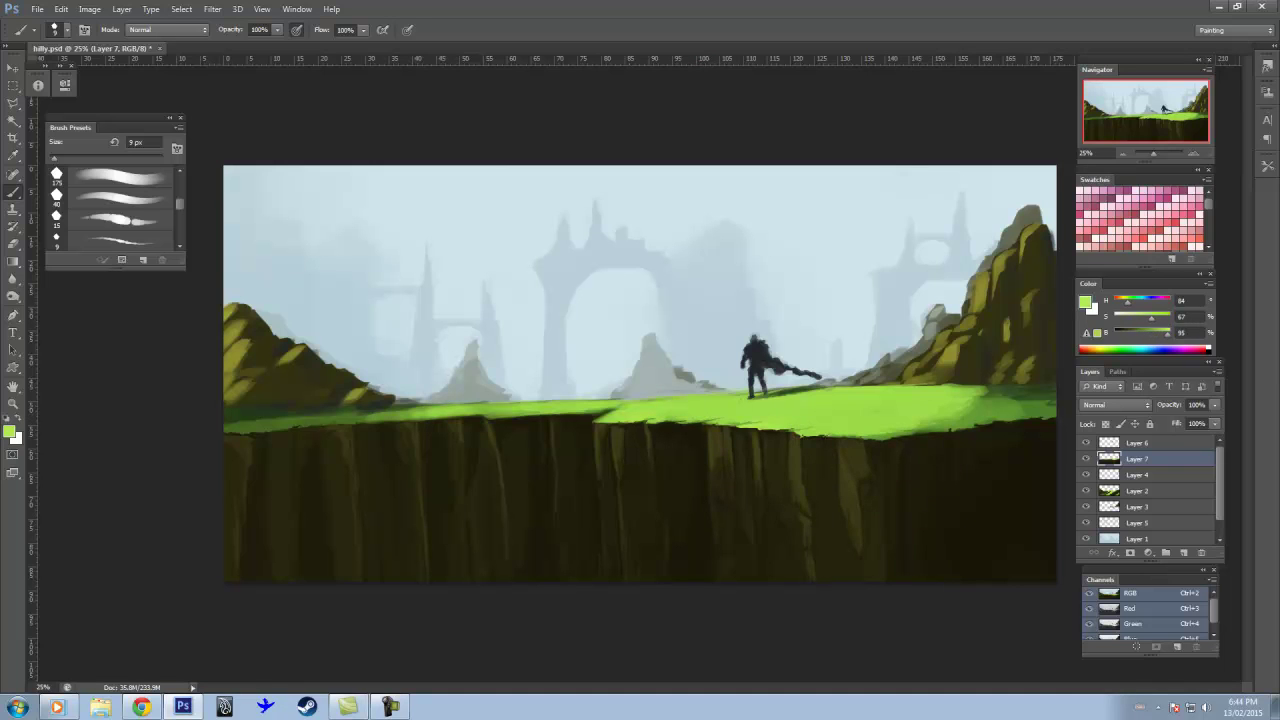
drag(755, 402, 870, 418)
alt+click(295, 351)
drag(229, 362, 231, 398)
drag(230, 325, 231, 400)
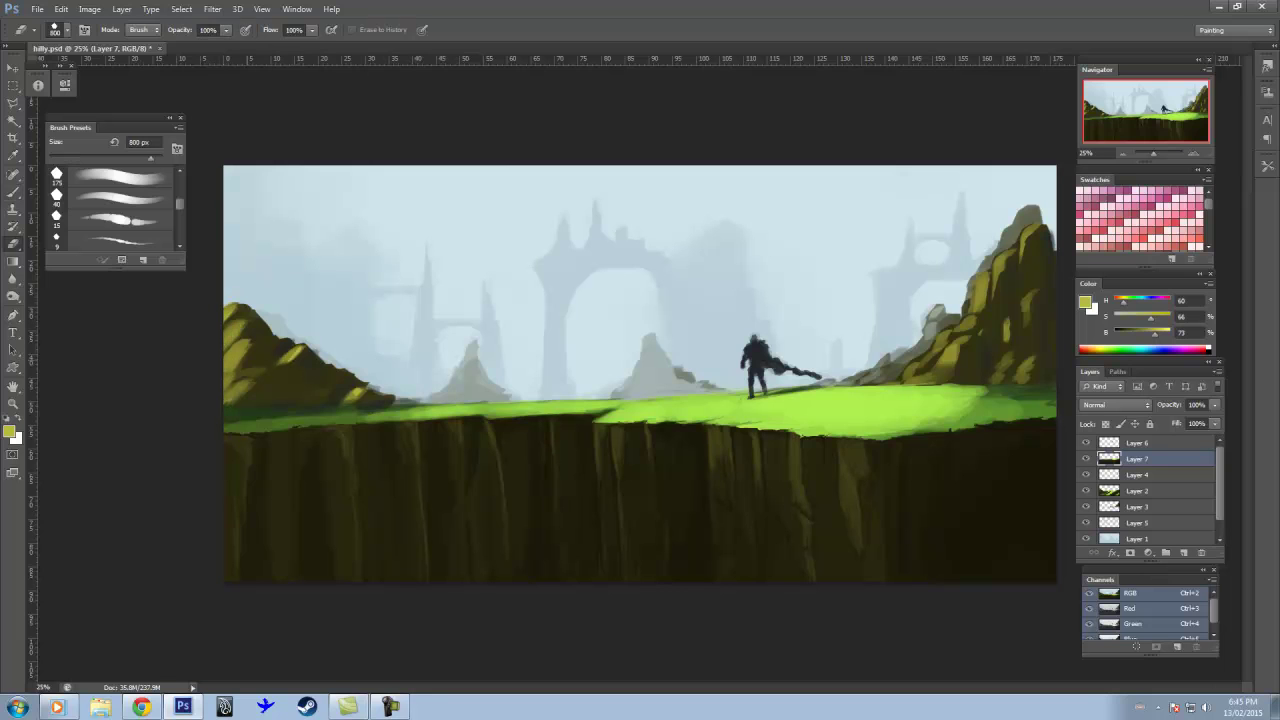
Step: Add a dark brown mark at the top of the left cliff
alt+click(307, 471)
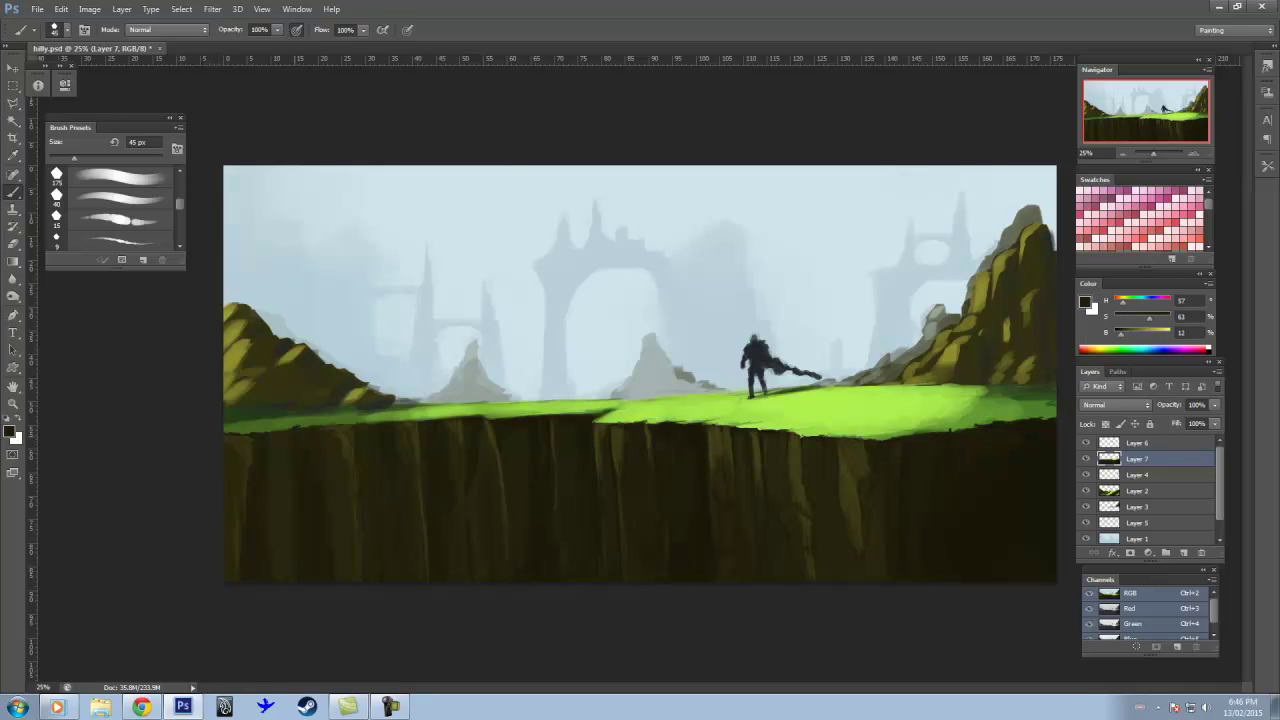
alt+click(288, 495)
drag(287, 436, 287, 458)
alt+click(437, 500)
Step: Select Layer 6 and add a new empty layer above it
alt+click(740, 394)
key(alt+bracketright)
key(e)
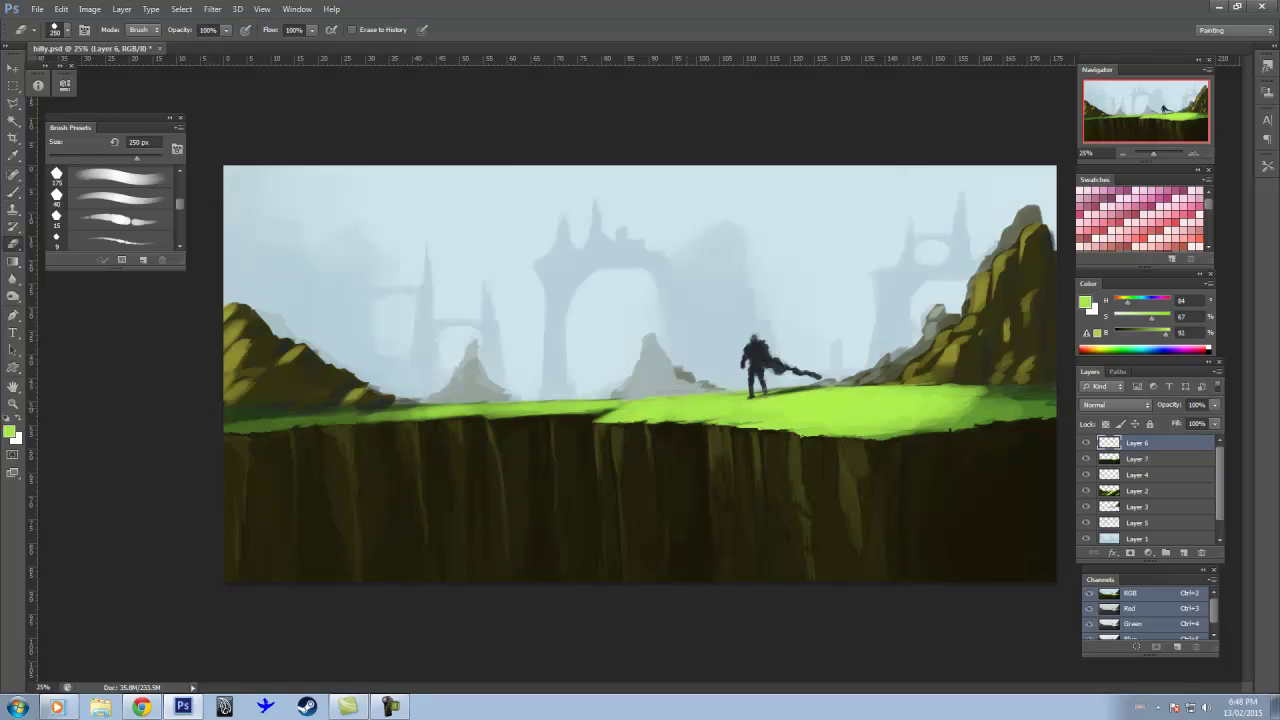
click(1184, 552)
key(b)
right_click(762, 350)
Step: With a smaller brush, paint the cape tip red and switch to a brighter pure red
double_click(790, 450)
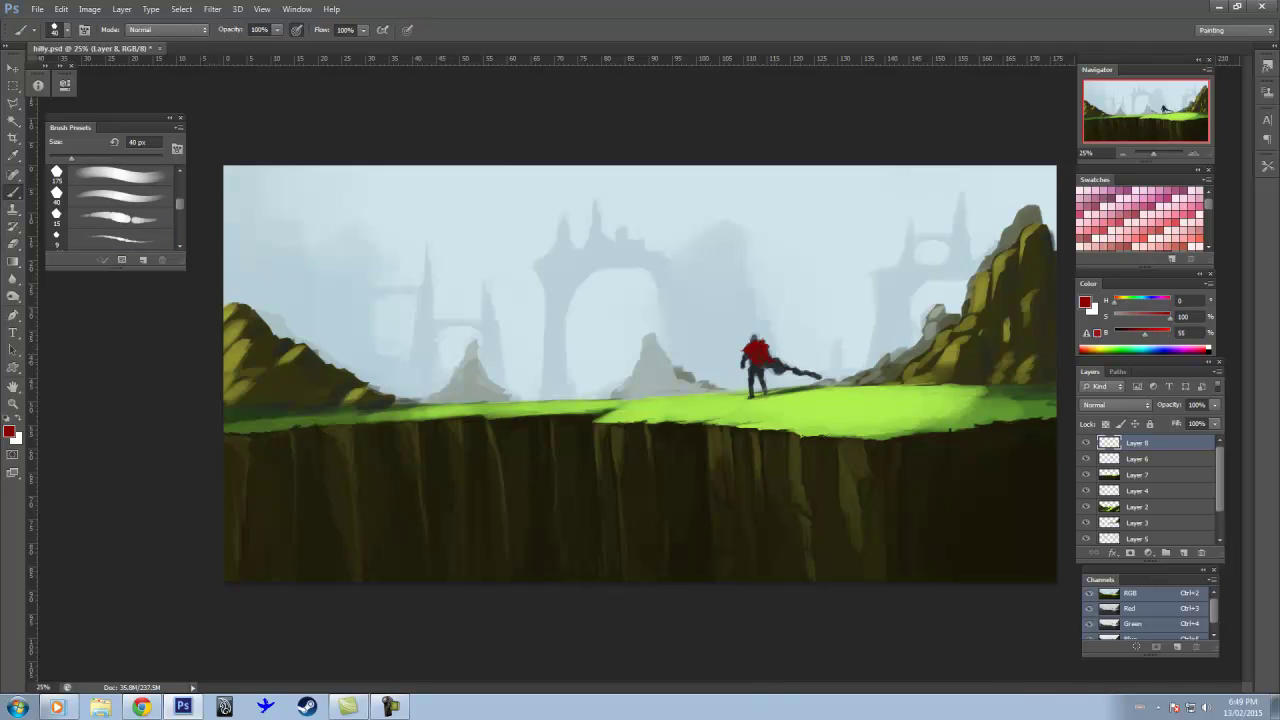
drag(798, 371, 824, 377)
alt+click(752, 356)
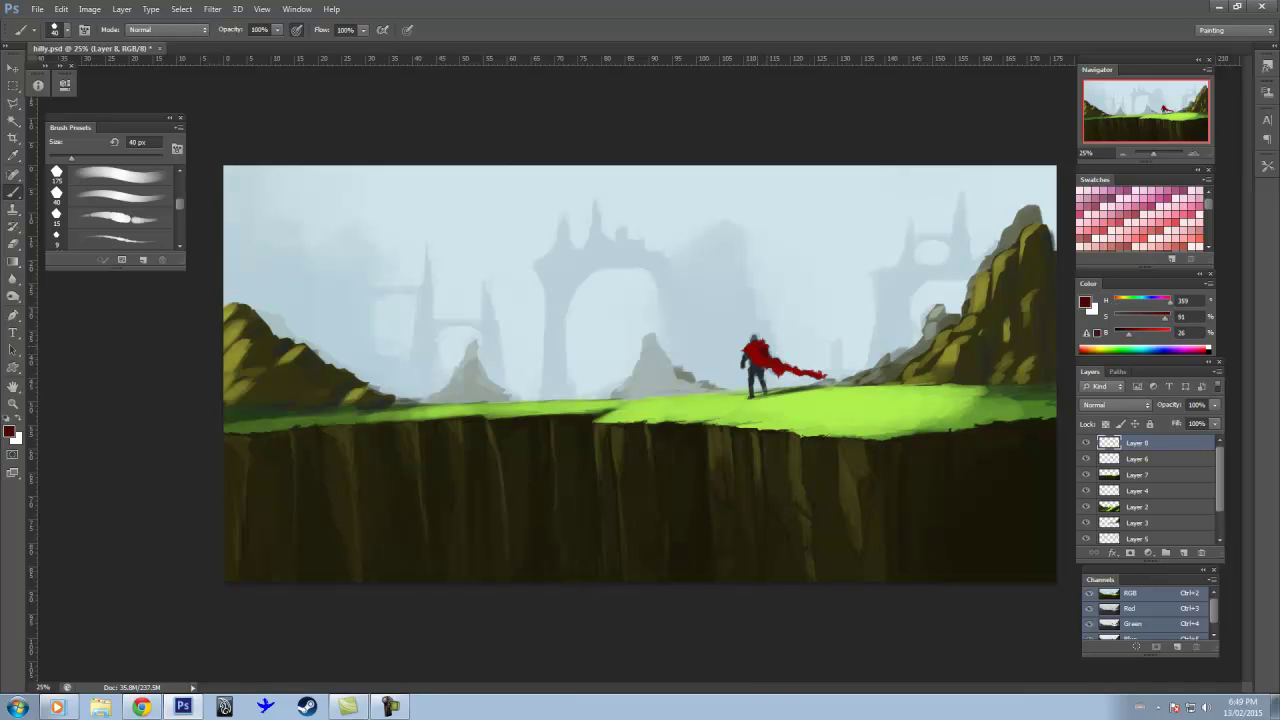
alt+click(782, 367)
alt+click(758, 356)
click(1081, 351)
drag(1145, 333, 1155, 333)
Step: Choose grey-blue tones for the armour, shifting the hue slightly toward blue
alt+click(560, 300)
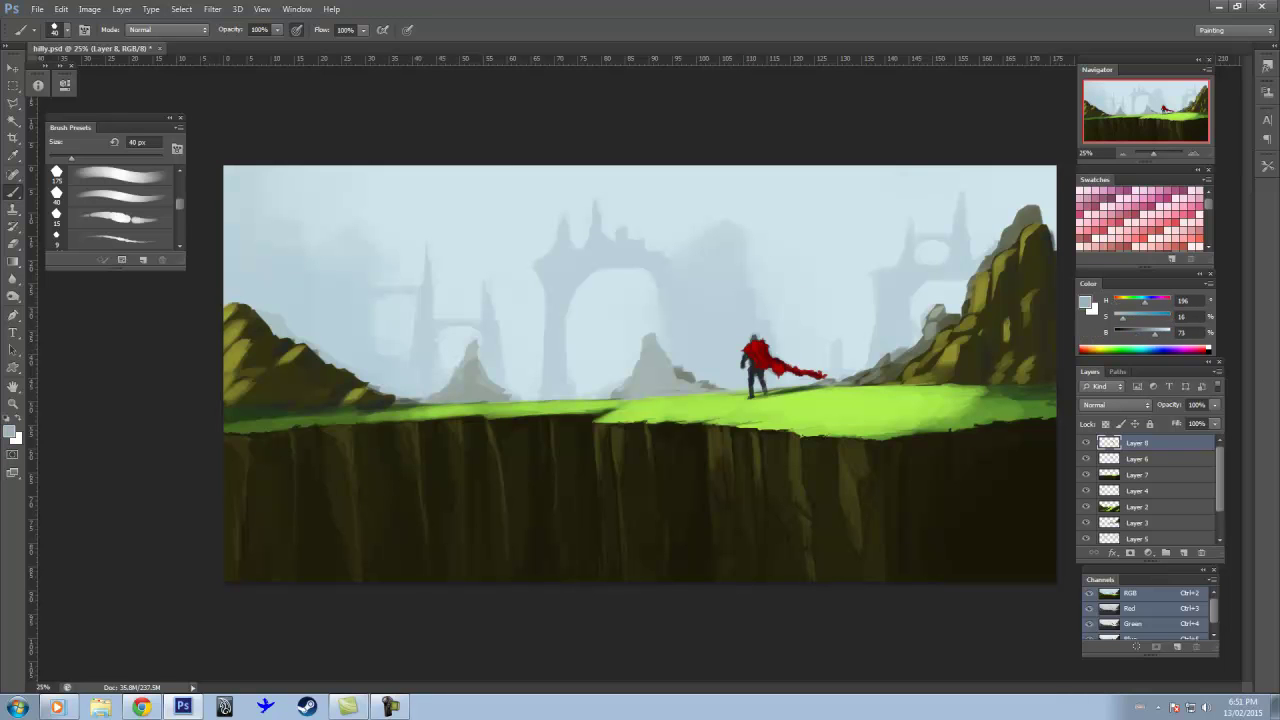
alt+click(700, 250)
drag(1147, 300, 1117, 300)
alt+click(755, 345)
alt+click(756, 362)
alt+click(752, 379)
alt+click(752, 372)
alt+click(755, 369)
Step: Paint dark grey-blue armour touches on the figure's left side
mouse_move(734, 356)
mouse_down()
mouse_move(750, 384)
mouse_move(740, 378)
mouse_up()
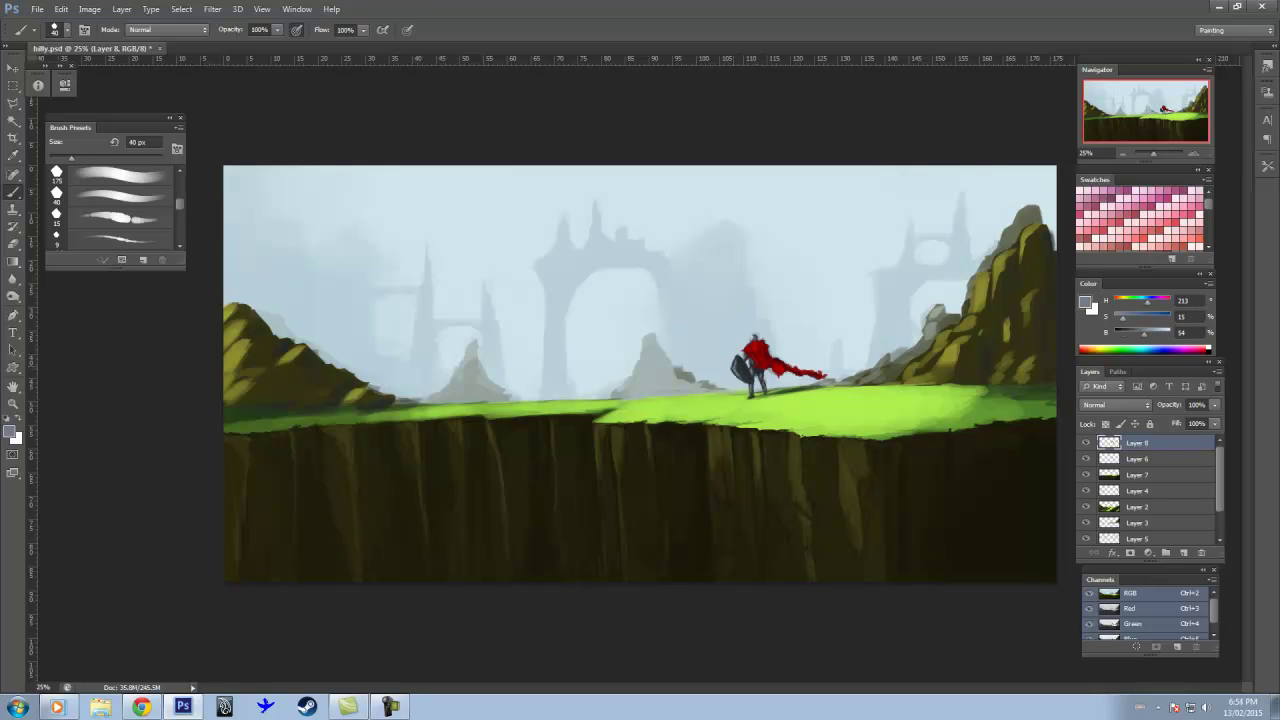
alt+click(746, 364)
drag(738, 368, 742, 382)
alt+click(760, 356)
alt+click(748, 372)
alt+click(753, 338)
alt+click(752, 375)
Step: Draw a dark spear beside the figure, undo it and reduce the eraser size
mouse_move(774, 340)
mouse_down()
mouse_move(772, 392)
mouse_move(772, 350)
mouse_up()
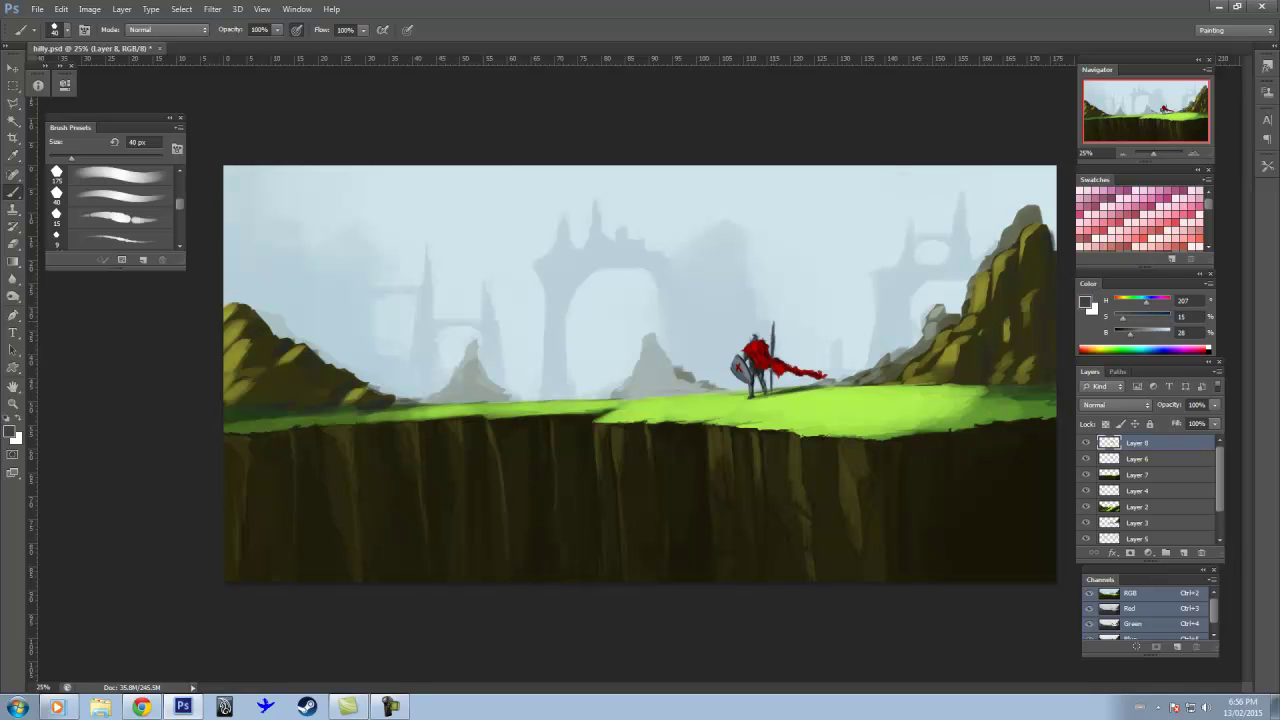
key(ctrl+alt+z)
key(ctrl+alt+z)
key(ctrl+alt+z)
alt+click(770, 376)
key(e)
key(bracketleft)
key(bracketleft)
key(bracketleft)
key(b)
Step: Paint an upright dark spear beside the knight and highlight spear and shield light blue
drag(774, 360, 773, 325)
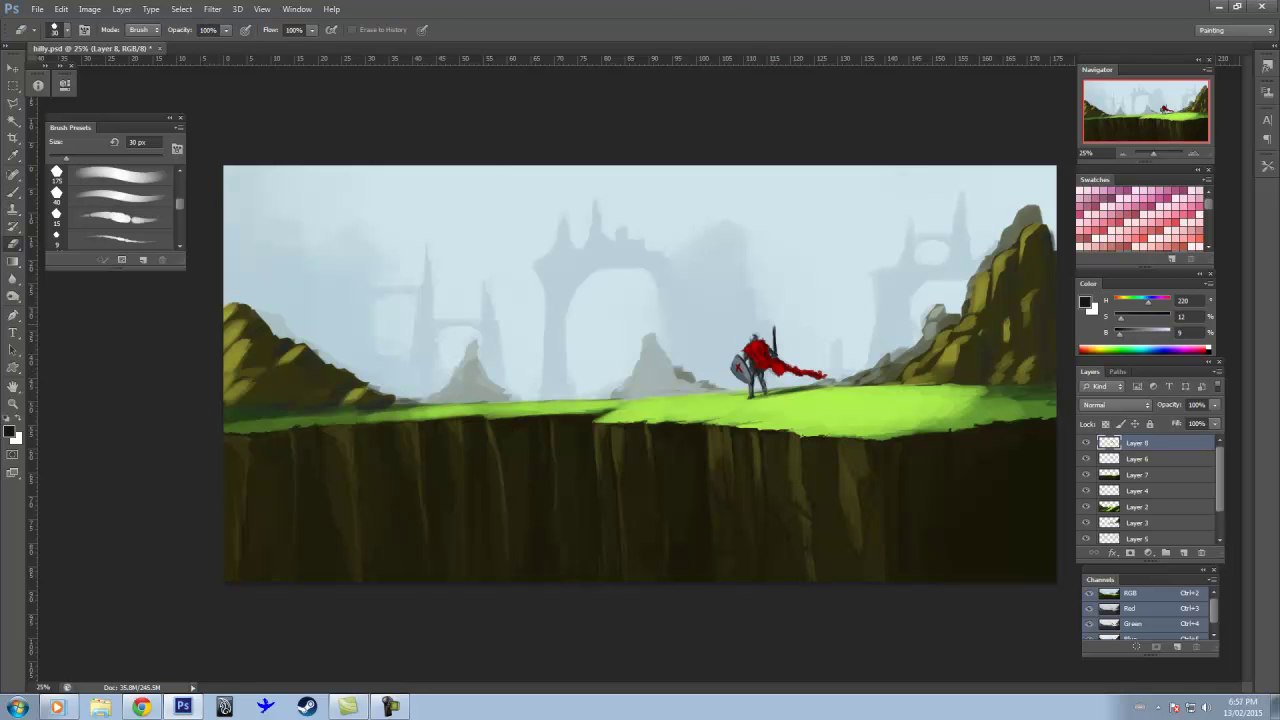
alt+click(774, 340)
alt+click(753, 360)
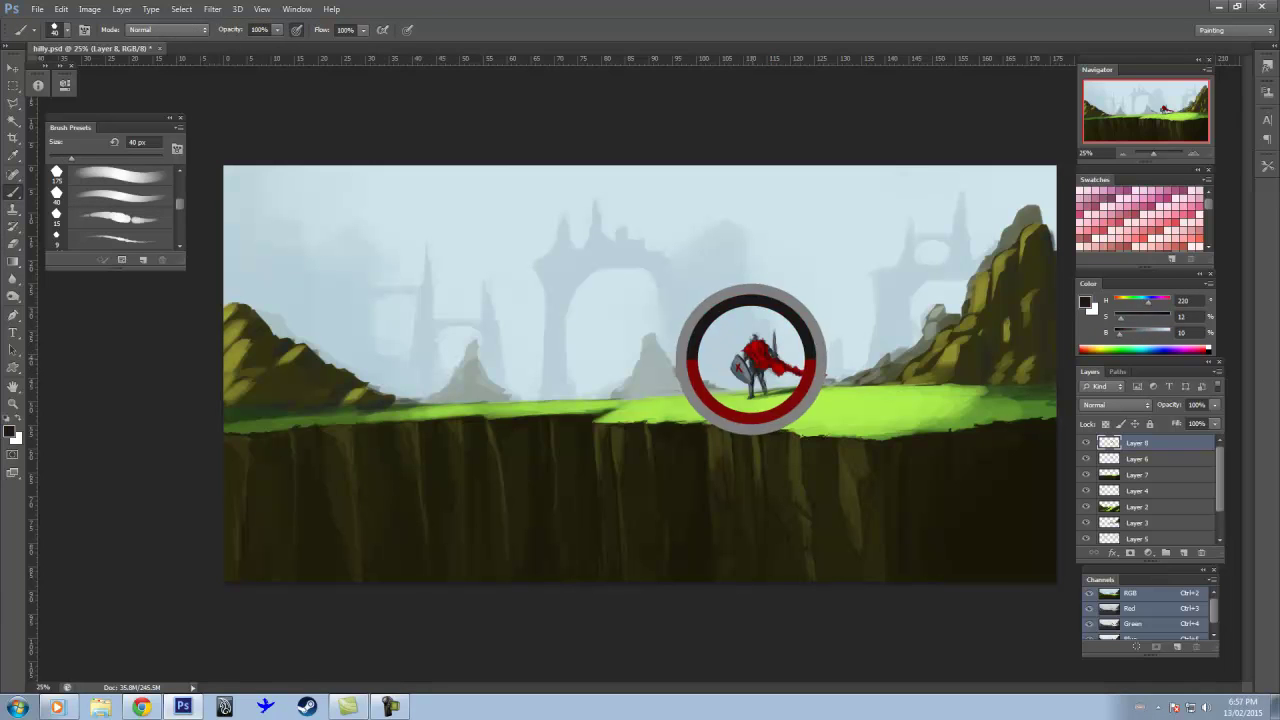
alt+click(752, 337)
mouse_move(774, 352)
mouse_down()
mouse_move(774, 334)
mouse_move(745, 378)
mouse_move(776, 320)
mouse_up()
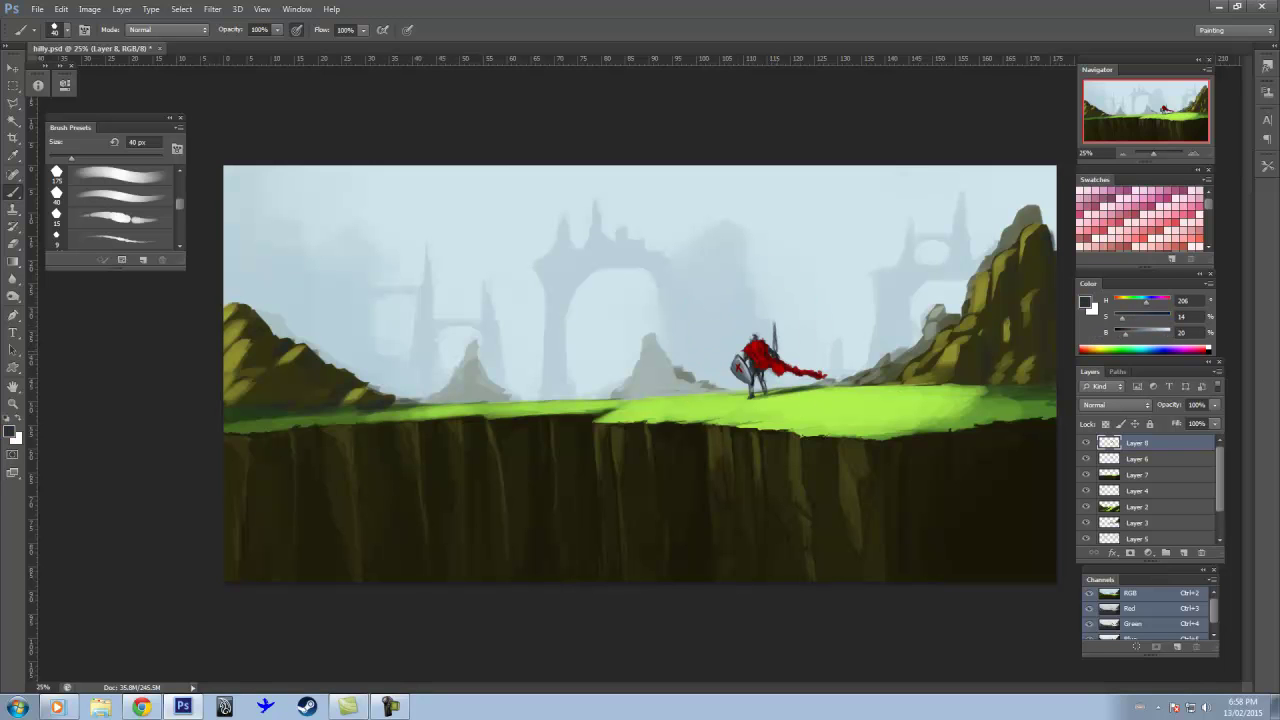
alt+click(749, 362)
Step: Return to painting on Layer 8 and darken the spear shaft
key(e)
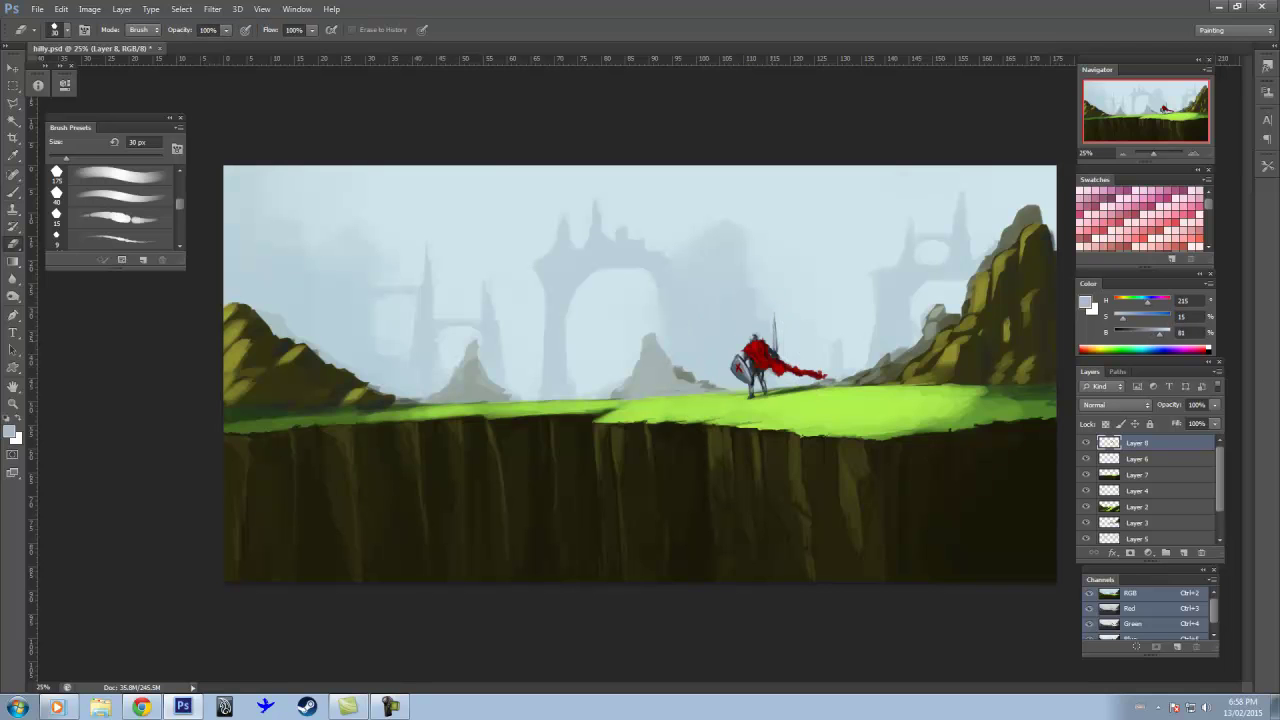
scroll(755, 347, up, 5)
key(alt+bracketleft)
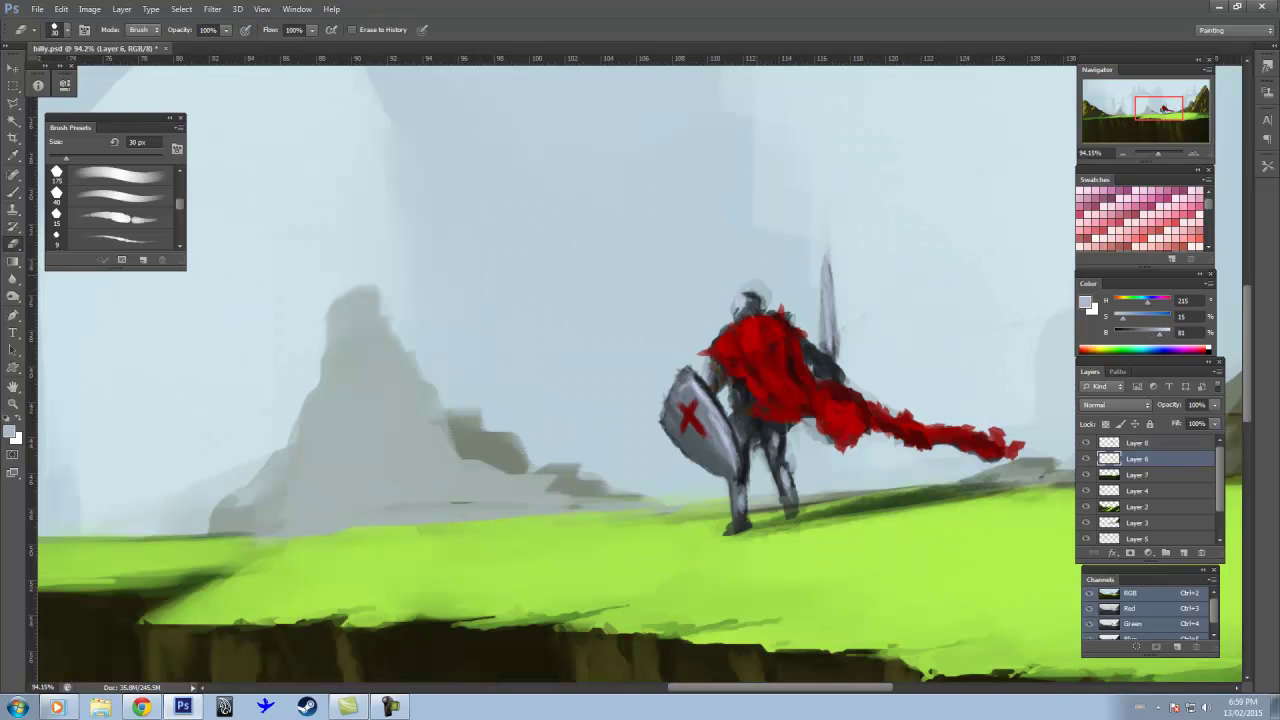
key(alt+bracketright)
key(b)
drag(832, 274, 838, 364)
Step: Trim the spear's edges with a smaller eraser and add light grey strokes along it
key(e)
key(bracketleft)
drag(821, 300, 822, 350)
key(b)
alt+click(829, 343)
drag(824, 258, 833, 344)
Step: Erase the upright spear completely
key(e)
key(bracketleft)
drag(834, 288, 834, 308)
drag(826, 248, 834, 354)
drag(824, 288, 826, 352)
mouse_move(823, 258)
mouse_down()
mouse_move(823, 292)
mouse_move(830, 276)
mouse_up()
scroll(828, 276, up, 1)
drag(747, 216, 752, 320)
Step: Paint a long diagonal dark spear, thinning its tip and trimming it with sky blue
key(b)
alt+click(700, 330)
drag(789, 262, 752, 326)
drag(804, 230, 752, 332)
drag(806, 232, 752, 322)
key(e)
mouse_move(806, 230)
mouse_down()
mouse_move(762, 326)
mouse_move(796, 246)
mouse_up()
key(b)
alt+click(820, 260)
mouse_move(765, 324)
mouse_down()
mouse_move(782, 268)
mouse_move(763, 316)
mouse_up()
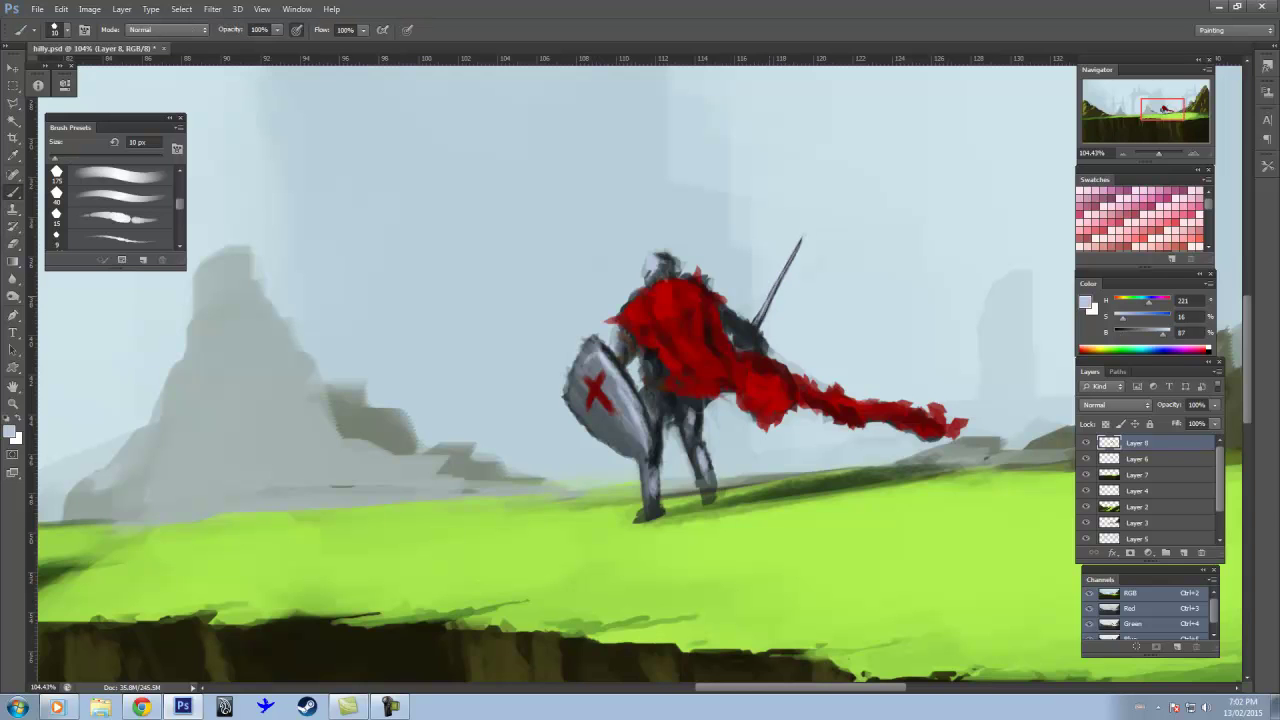
Step: Darken the spear with a thin stroke using the 40 px brush
scroll(640, 400, down, 3)
scroll(640, 400, up, 4)
right_click(856, 308)
scroll(990, 510, down, 2)
click(930, 487)
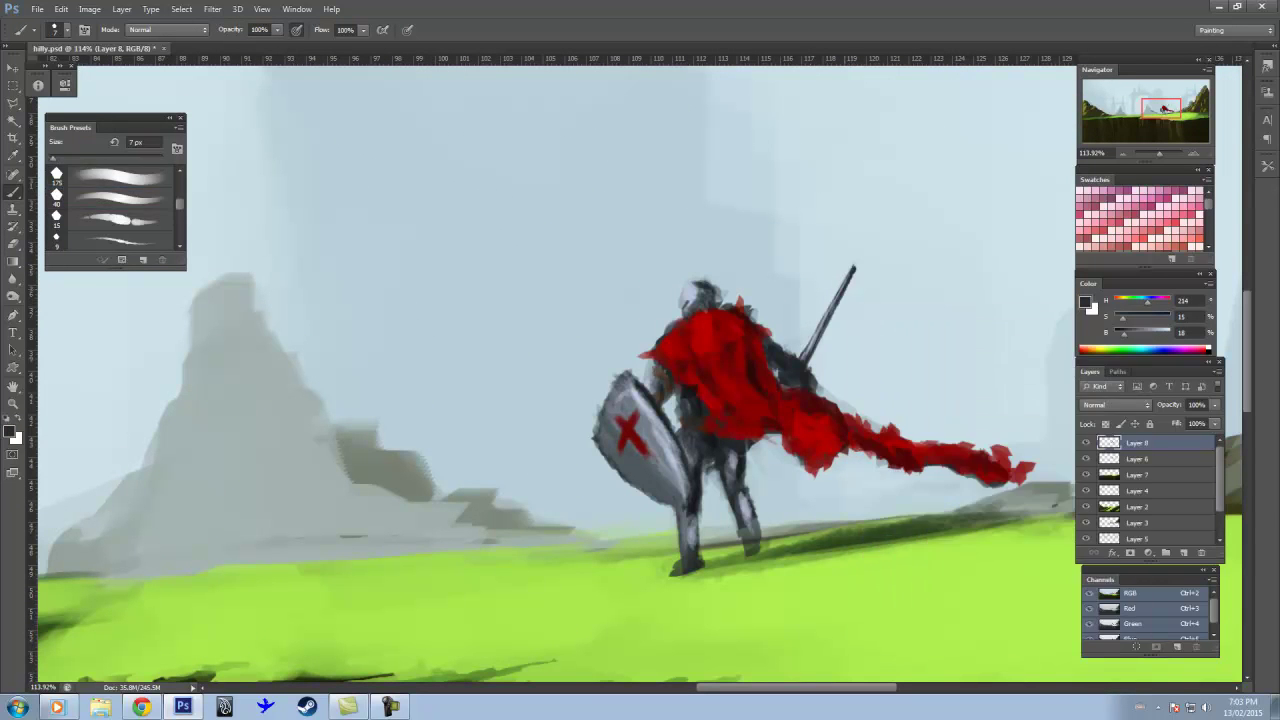
drag(828, 314, 800, 360)
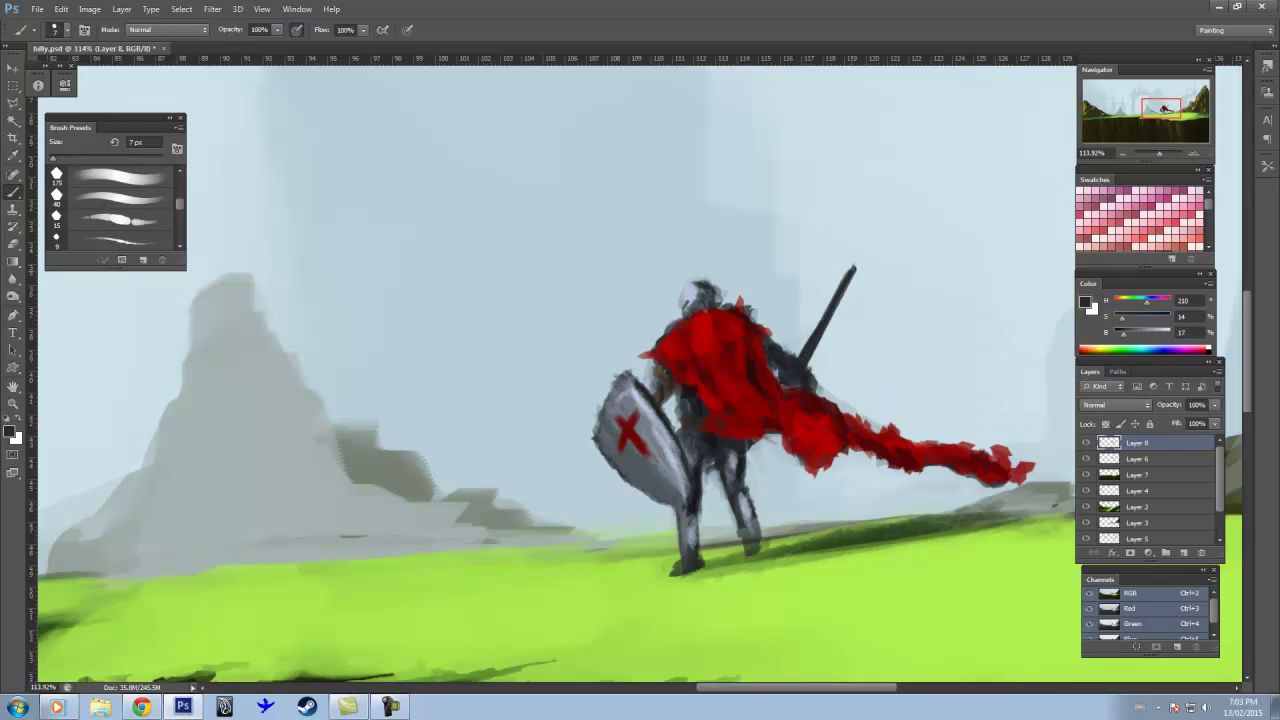
key(e)
key(b)
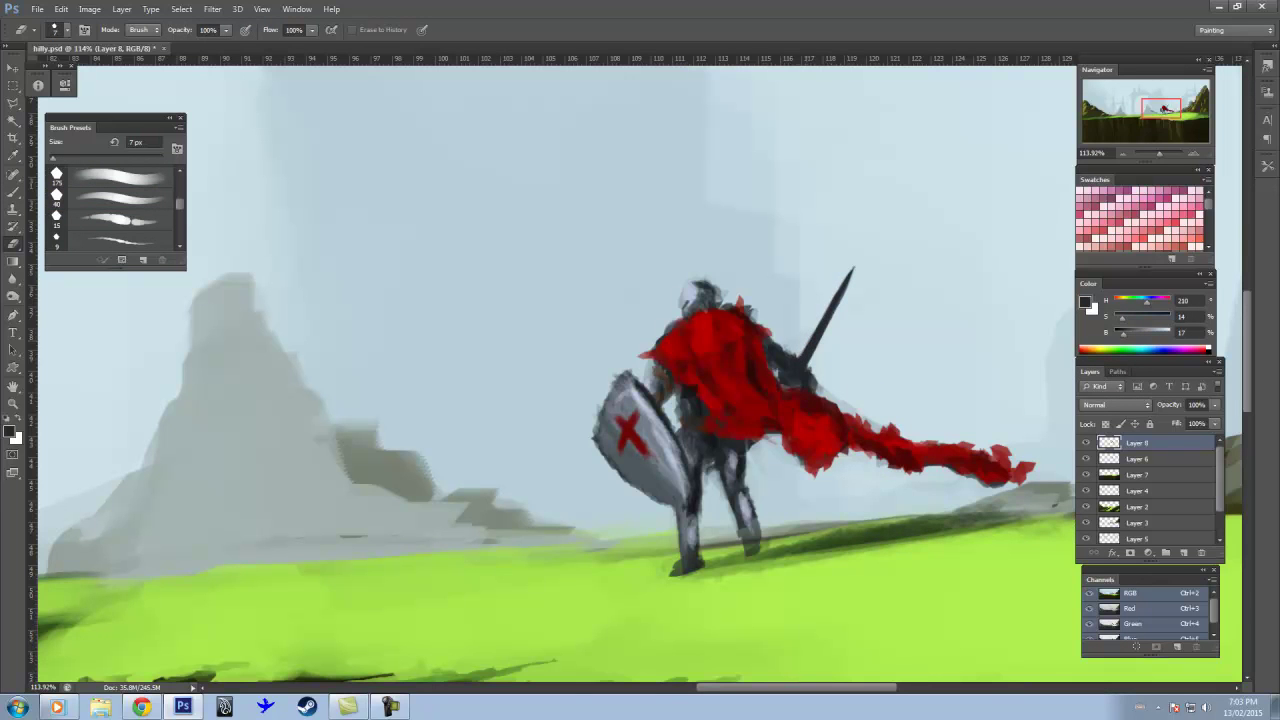
Step: Add light sky-grey strokes on the spear with the 9 px brush
scroll(230, 225, down, 1)
alt+click(230, 225)
right_click(798, 328)
double_click(850, 470)
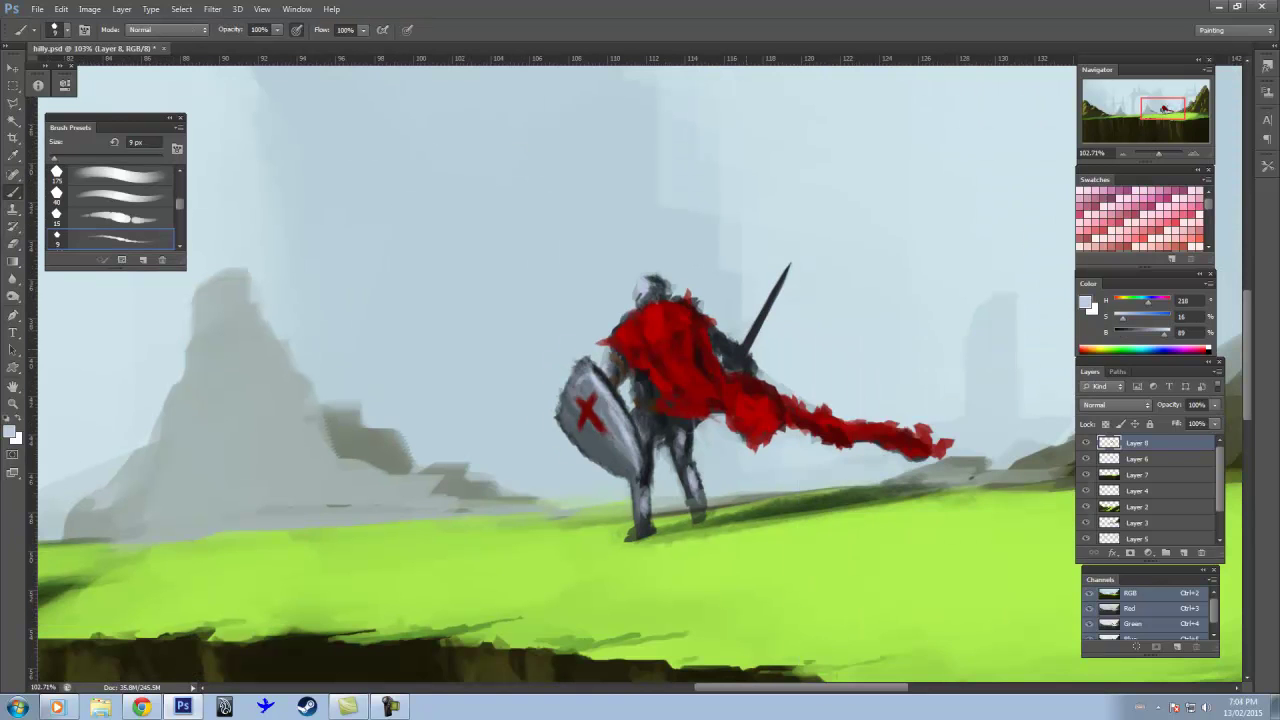
mouse_move(778, 280)
mouse_down()
mouse_move(756, 332)
mouse_move(778, 360)
mouse_move(768, 366)
mouse_up()
Step: Sample dark grey and light blue-grey tones from around the knight
scroll(770, 300, down, 5)
scroll(770, 300, up, 4)
alt+click(778, 360)
key(e)
key(b)
alt+click(770, 370)
scroll(835, 340, down, 5)
scroll(835, 340, up, 6)
alt+click(835, 338)
alt+click(835, 340)
Step: Sample darker grey and lighter blue-grey, picking one tone from Layer 6 before returning to Layer 8
scroll(835, 340, down, 5)
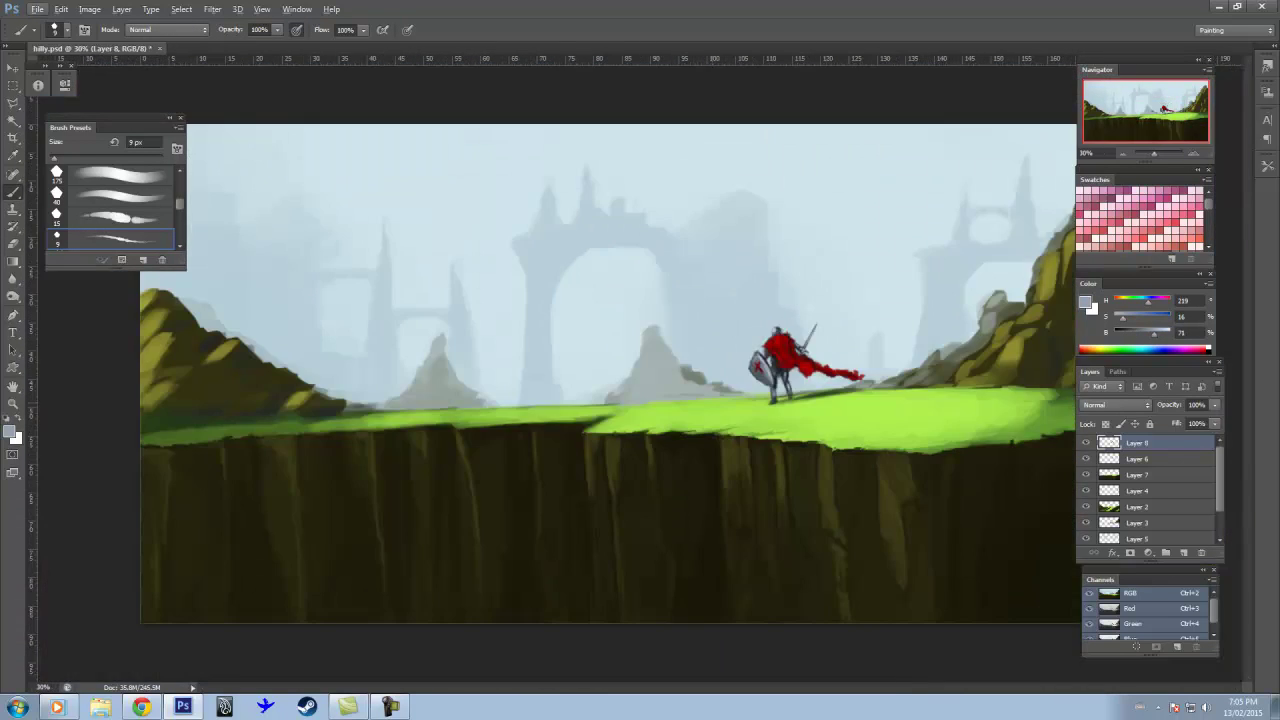
scroll(780, 340, up, 5)
alt+click(780, 330)
scroll(788, 295, down, 5)
scroll(800, 240, up, 4)
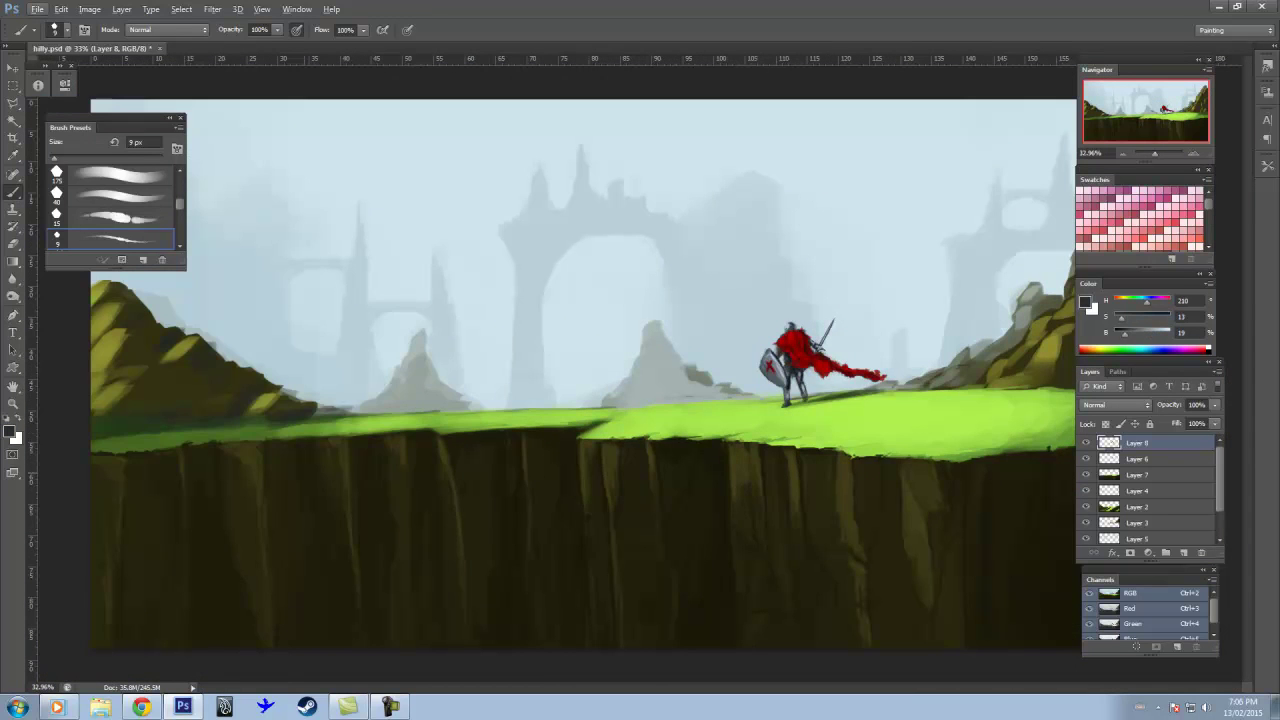
alt+click(740, 392)
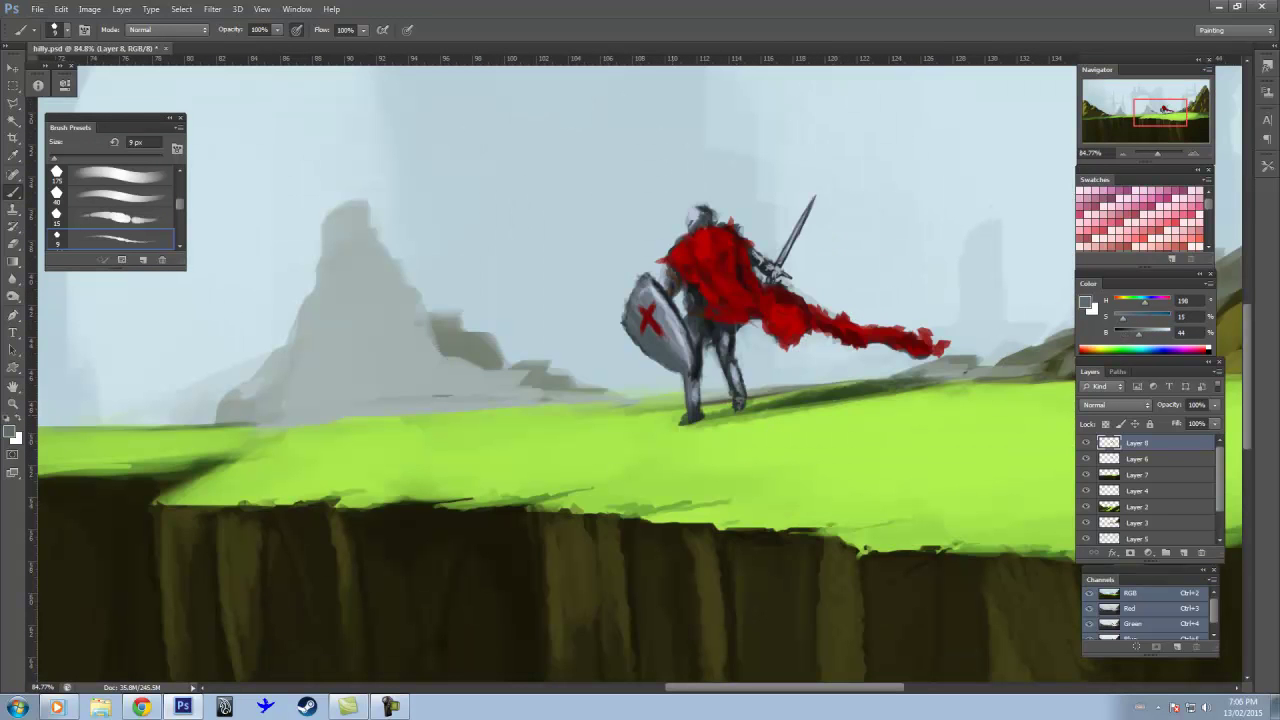
key(alt+bracketleft)
alt+click(684, 416)
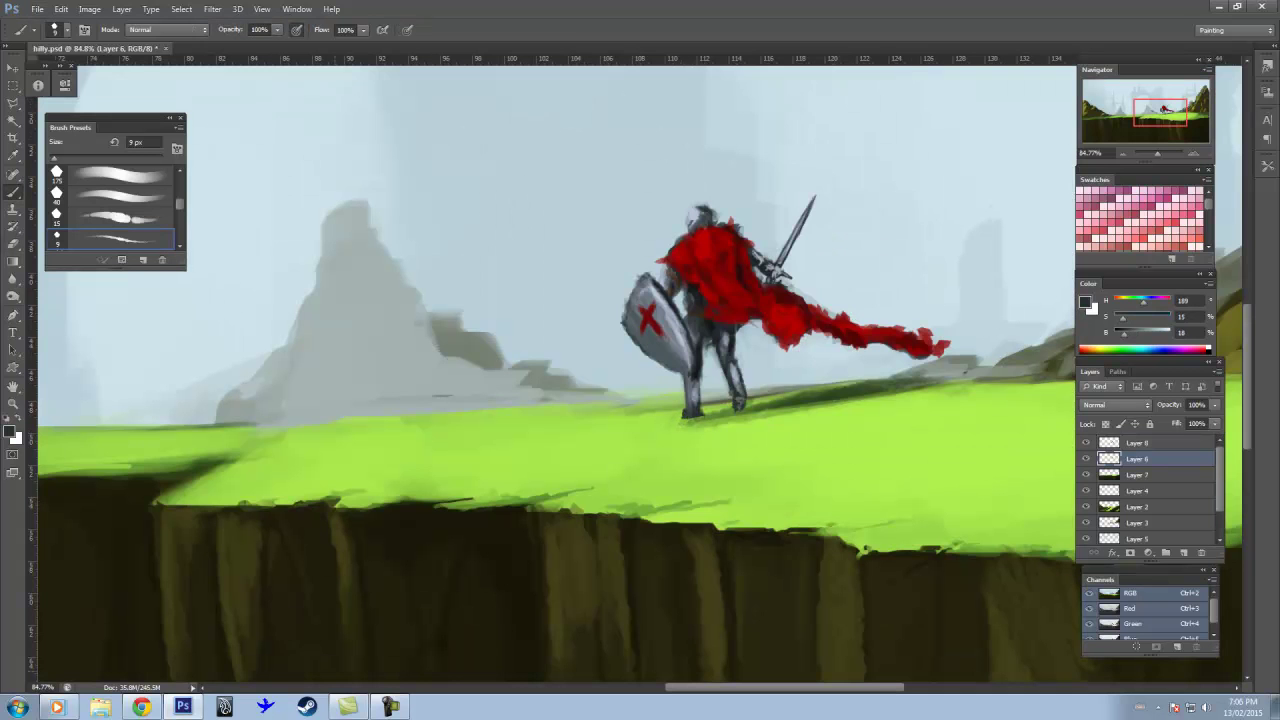
key(alt+bracketright)
scroll(790, 245, down, 5)
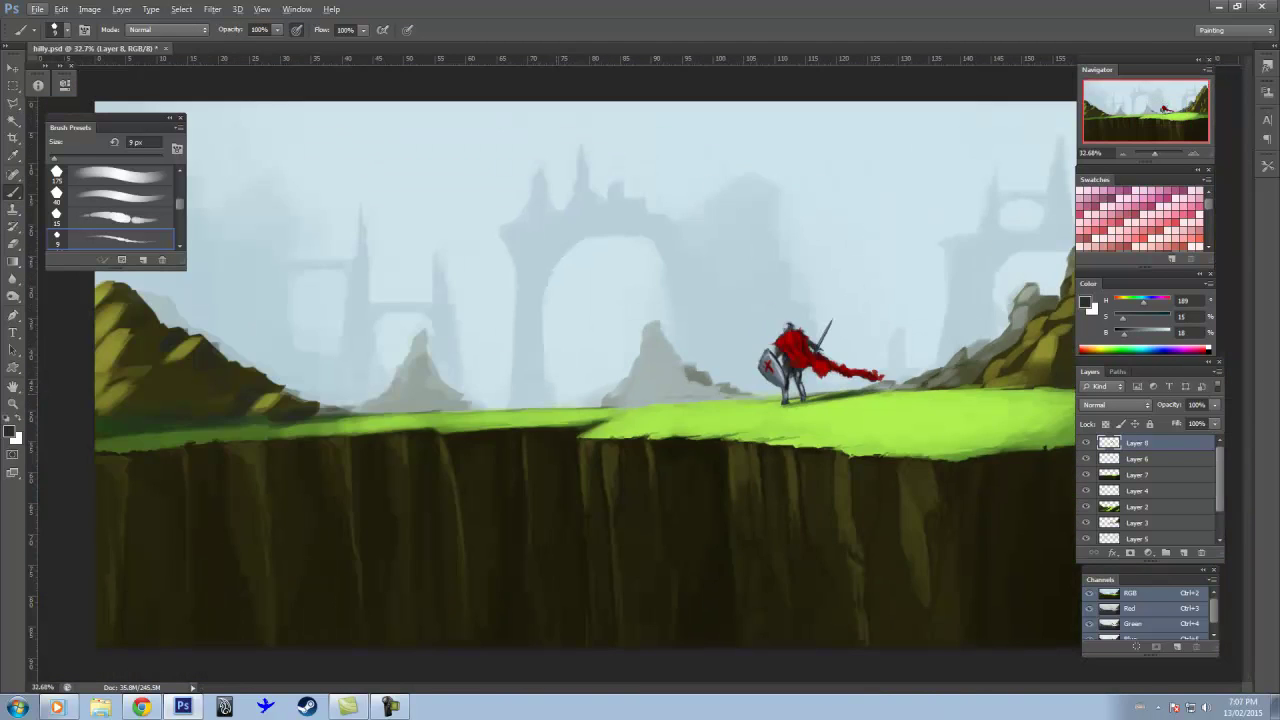
scroll(822, 338, up, 5)
Step: Pick a lighter sky colour and a darker blue-grey paint colour
alt+click(840, 305)
alt+click(823, 339)
scroll(823, 339, down, 5)
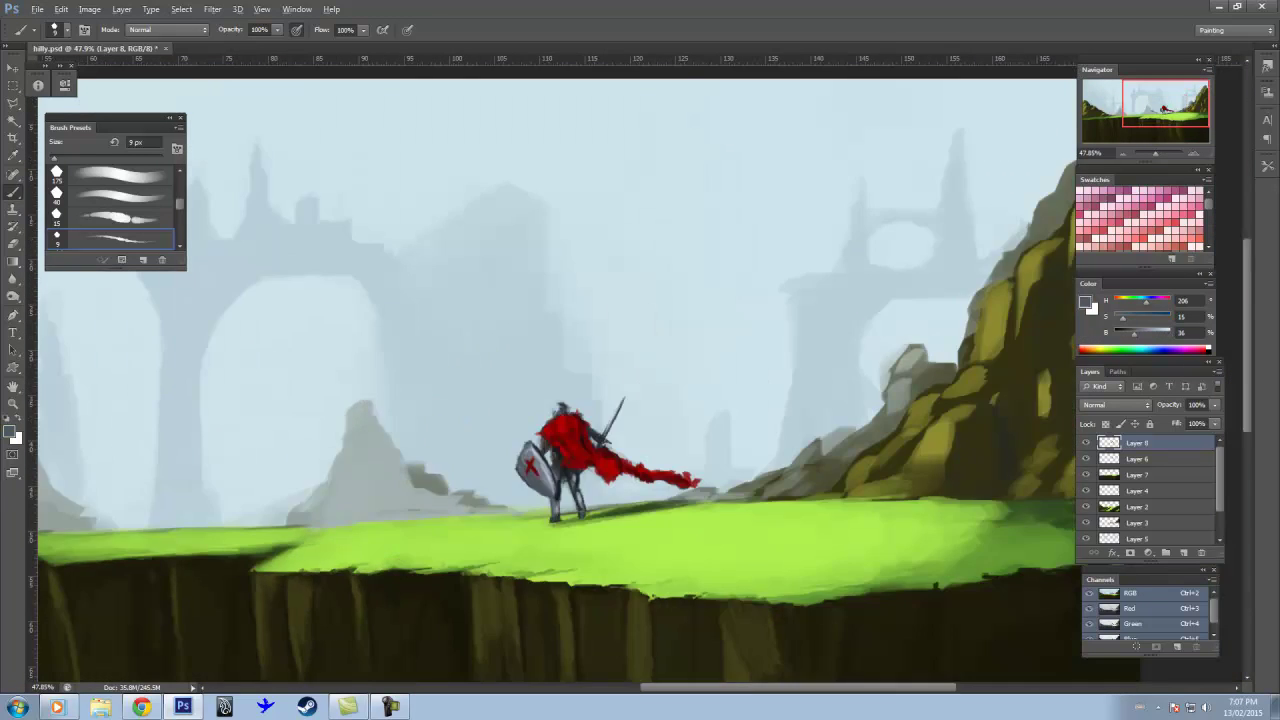
scroll(823, 339, down, 2)
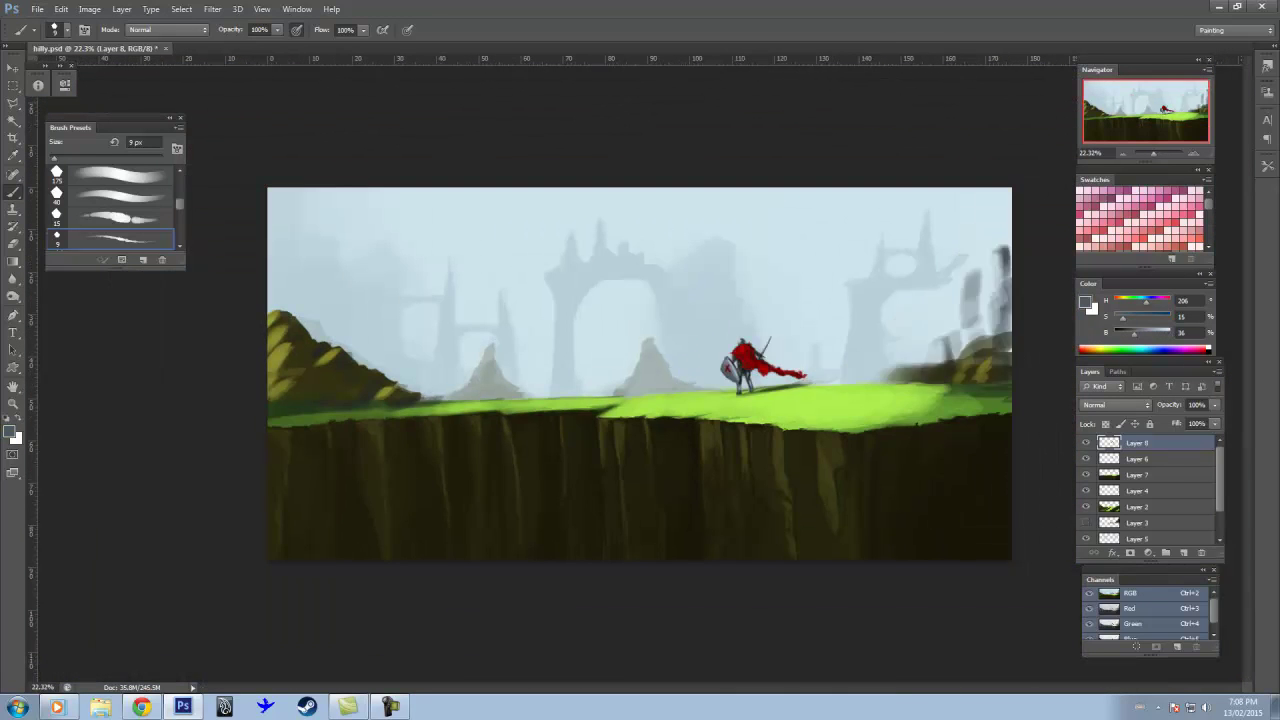
scroll(466, 318, up, 4)
Step: On a new layer, paint a dark blue figure with legs and an outstretched arm
key(ctrl+shift+alt+n)
mouse_move(618, 382)
mouse_down()
mouse_move(612, 440)
mouse_move(632, 472)
mouse_up()
drag(602, 436, 590, 472)
mouse_move(628, 412)
mouse_down()
mouse_move(654, 412)
mouse_move(630, 400)
mouse_move(640, 454)
mouse_up()
Step: Trim the figure's head, body and arm edges with the Eraser
key(e)
mouse_move(654, 410)
mouse_down()
mouse_move(624, 414)
mouse_move(650, 422)
mouse_up()
key(b)
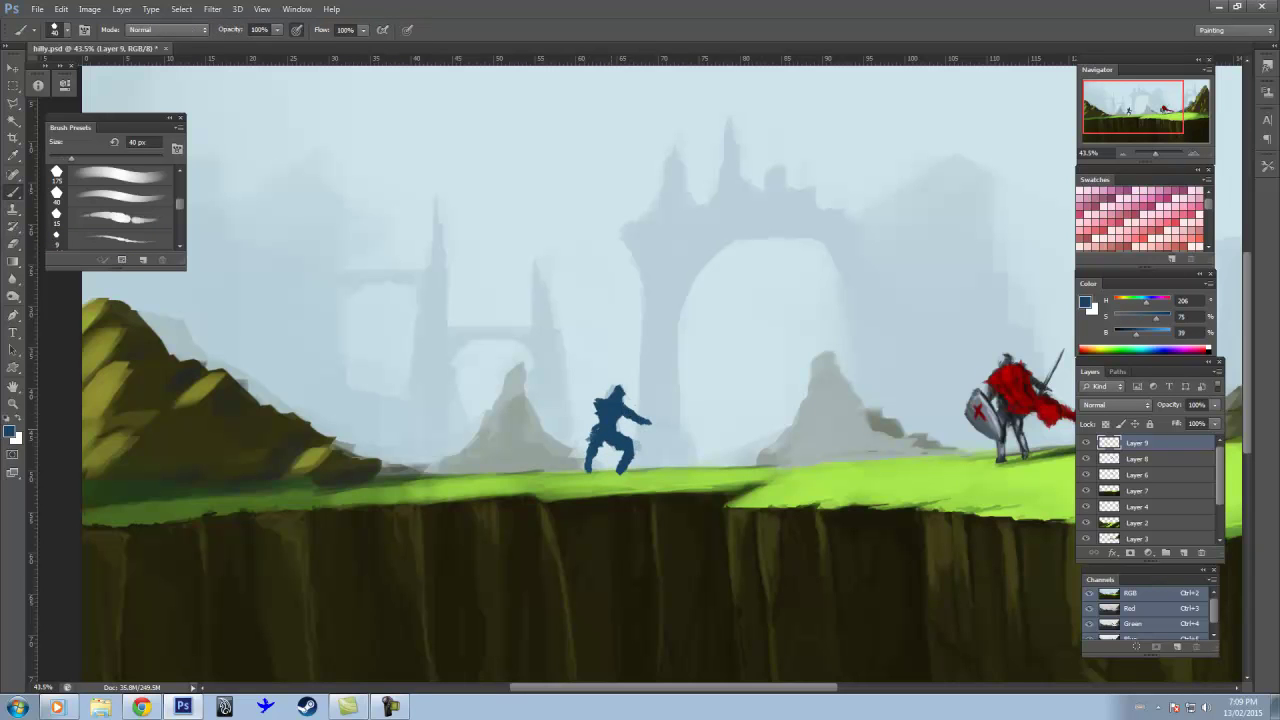
key(e)
key(b)
key(e)
key(b)
key(e)
key(b)
key(e)
key(b)
Step: Erase part of the right leg and repaint the figure's legs and back
key(e)
key(b)
key(e)
drag(620, 452, 612, 470)
key(b)
click(591, 408)
Step: Rotate the figure's upper body slightly with Free Transform and add a dark torso stroke
key(m)
drag(553, 340, 681, 426)
key(ctrl+t)
drag(690, 335, 660, 300)
key(Return)
key(ctrl+d)
key(b)
drag(589, 400, 630, 466)
Step: Lasso and transform the legs, then paint the second leg down to the ground
key(l)
key(ctrl+t)
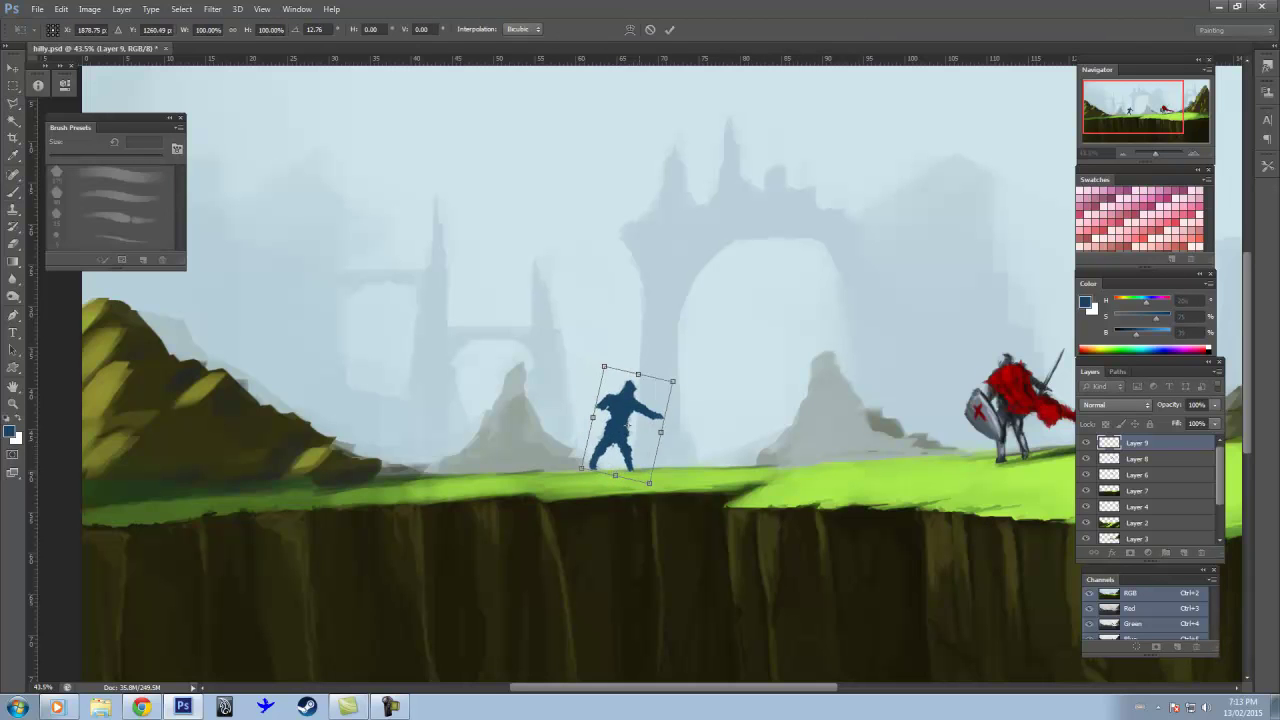
key(Return)
key(b)
mouse_move(625, 450)
mouse_down()
mouse_move(625, 472)
mouse_move(597, 458)
mouse_move(621, 472)
mouse_up()
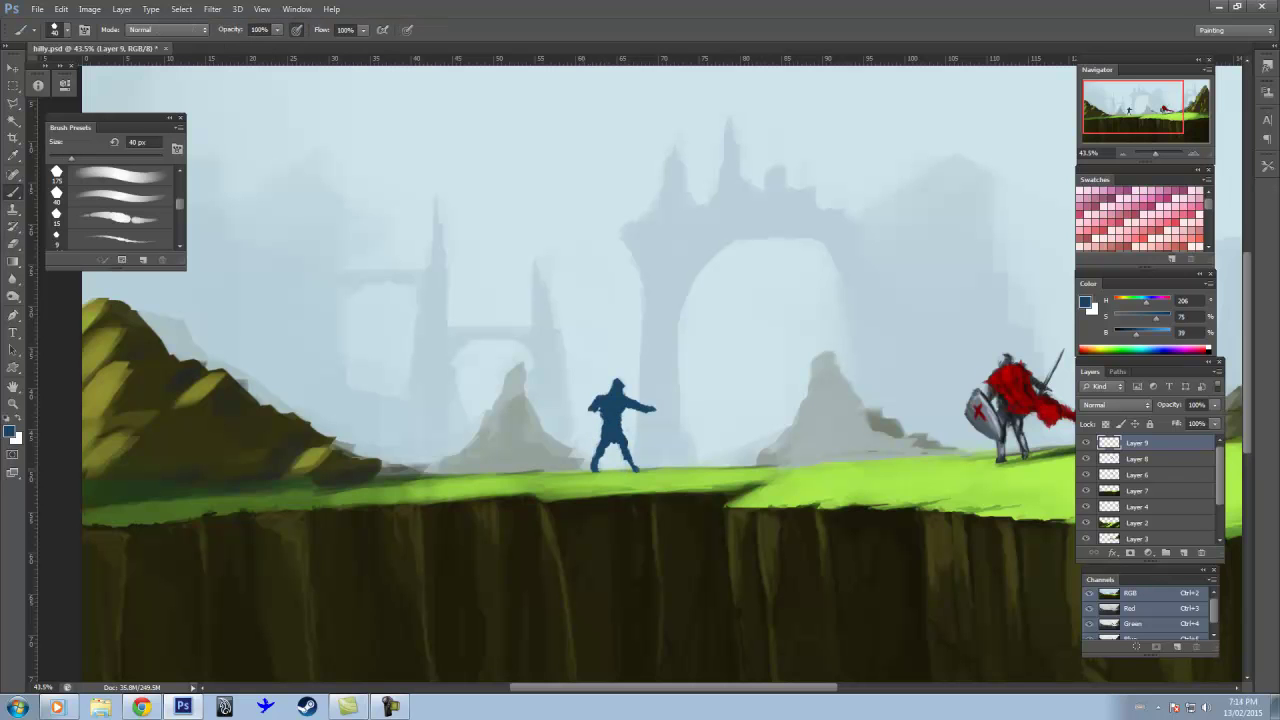
Step: Scale the blue figure up, shift it right, and nudge it slightly down
key(ctrl+t)
drag(658, 360, 678, 352)
key(Return)
key(e)
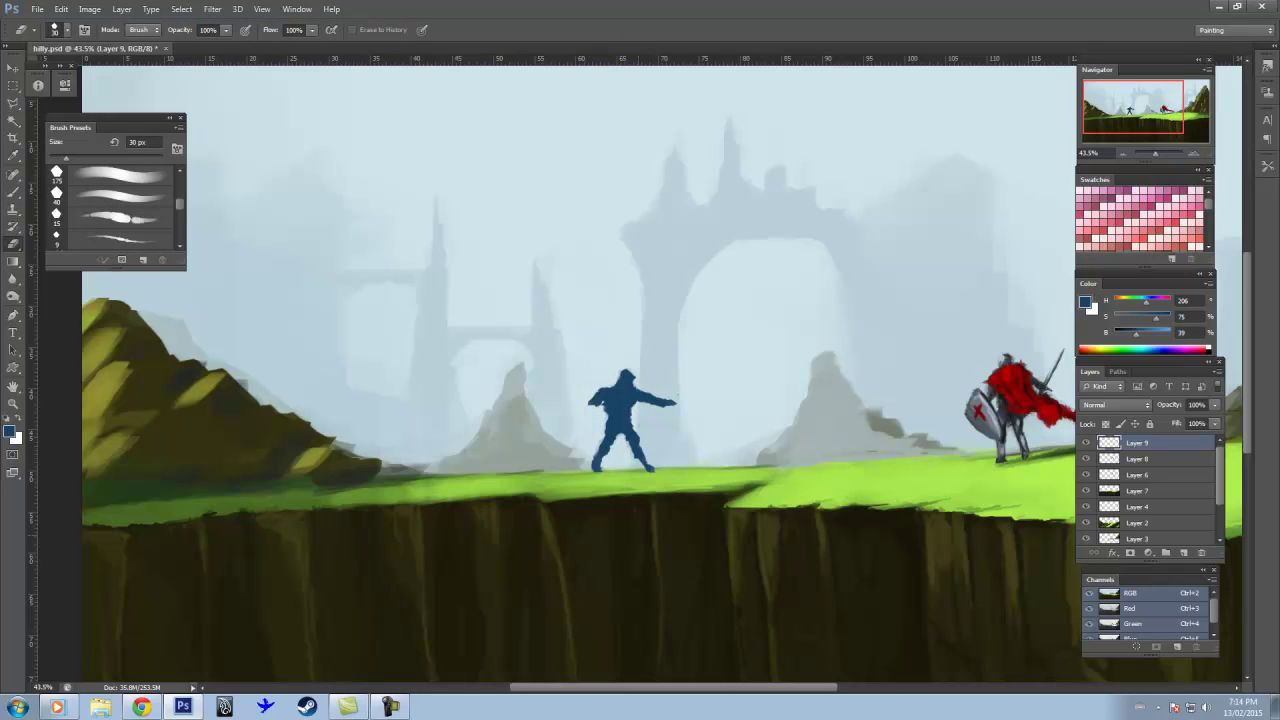
key(ctrl+shift+Down)
key(ctrl+shift+Down)
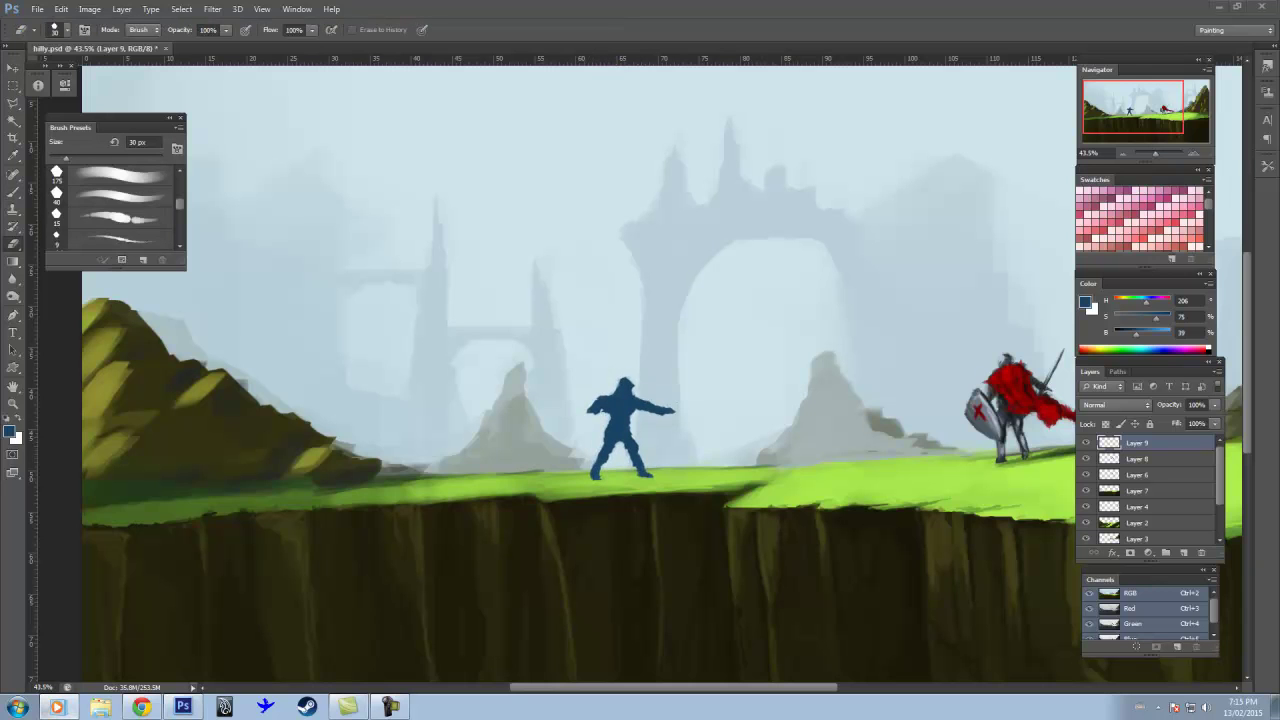
key(b)
key(e)
key(b)
Step: Make the figure's upper body narrower and taller with Free Transform
key(ctrl+t)
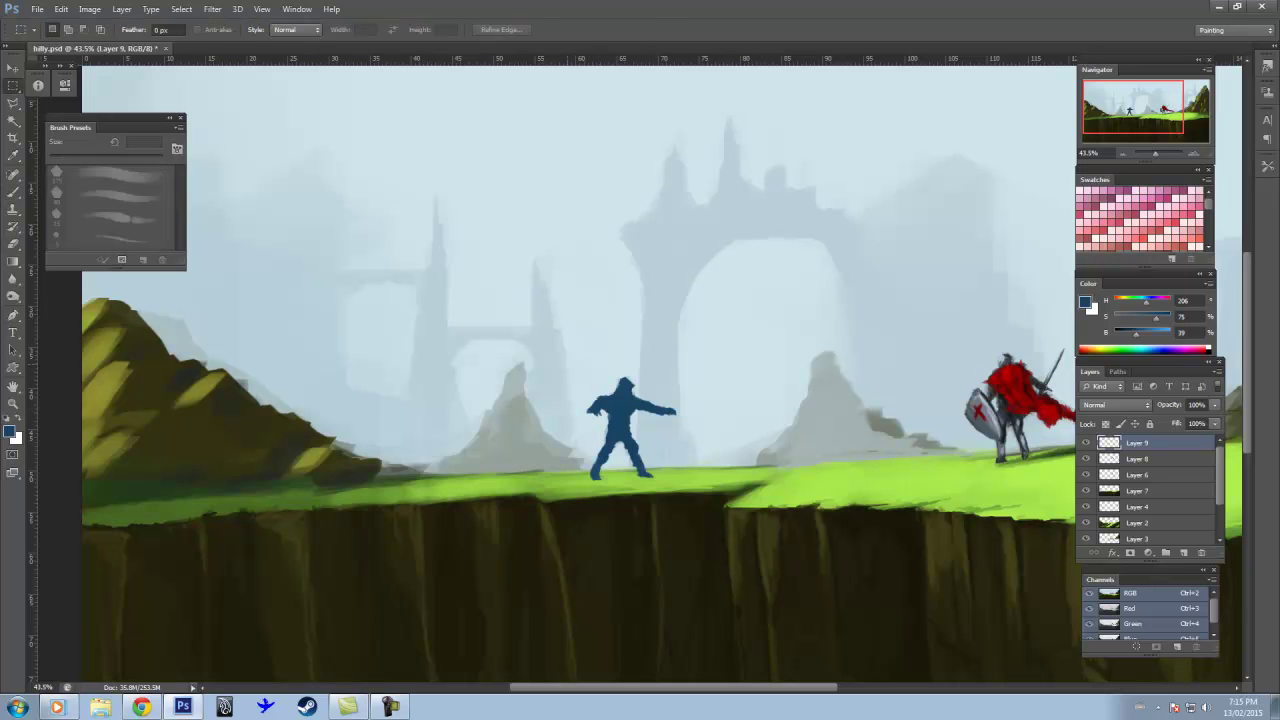
drag(631, 406, 631, 418)
key(Return)
key(b)
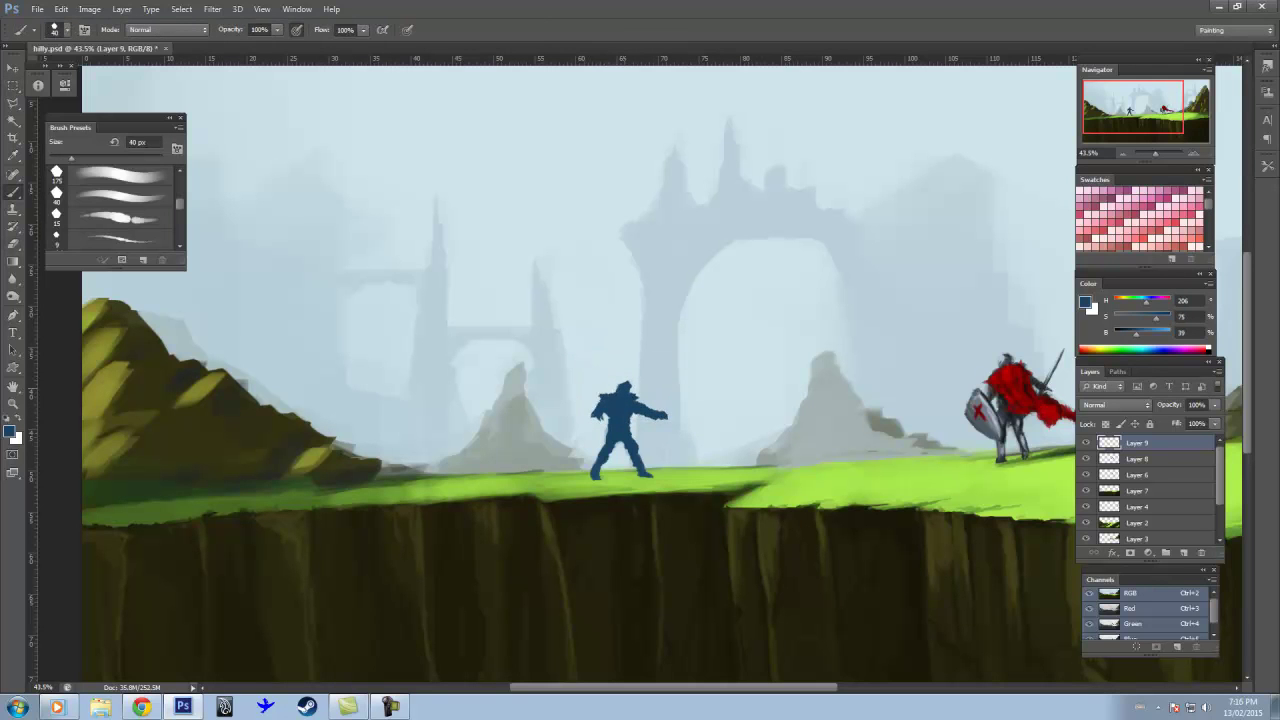
scroll(793, 482, down, 2)
scroll(793, 482, up, 5)
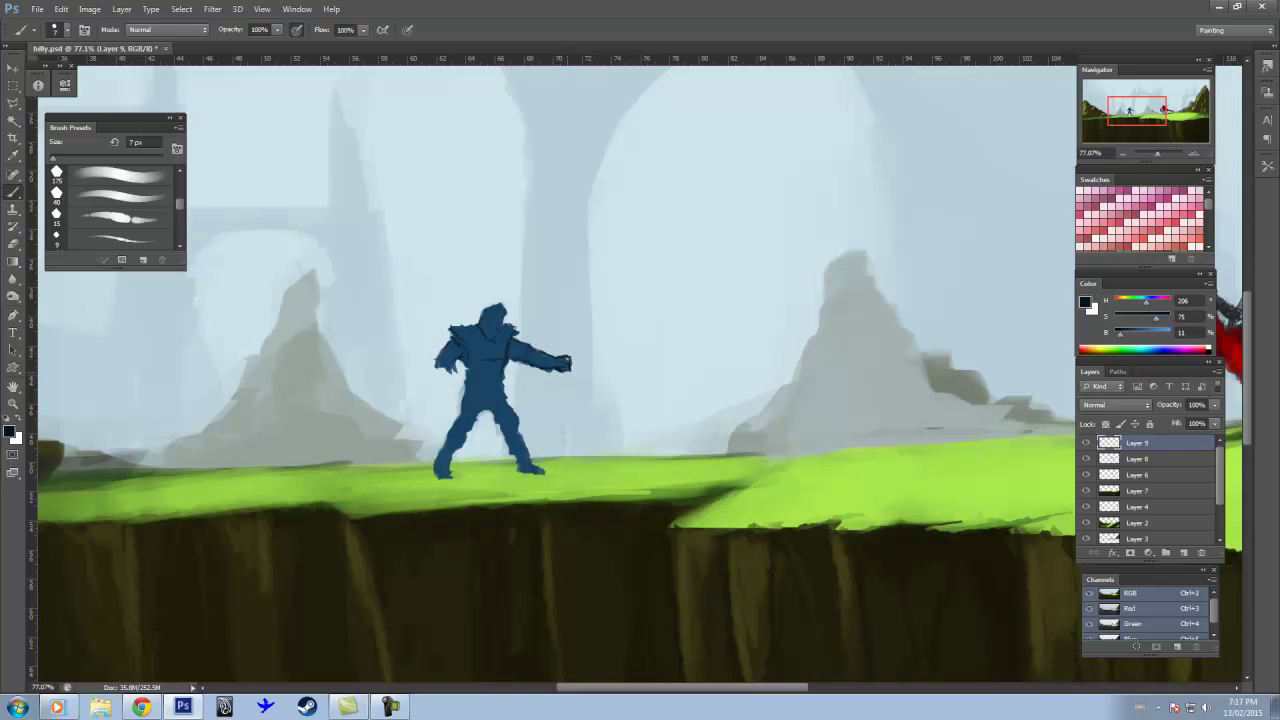
key(e)
key(b)
Step: Shade the figure's left side and both legs in blue, and make the head taller
alt+click(519, 340)
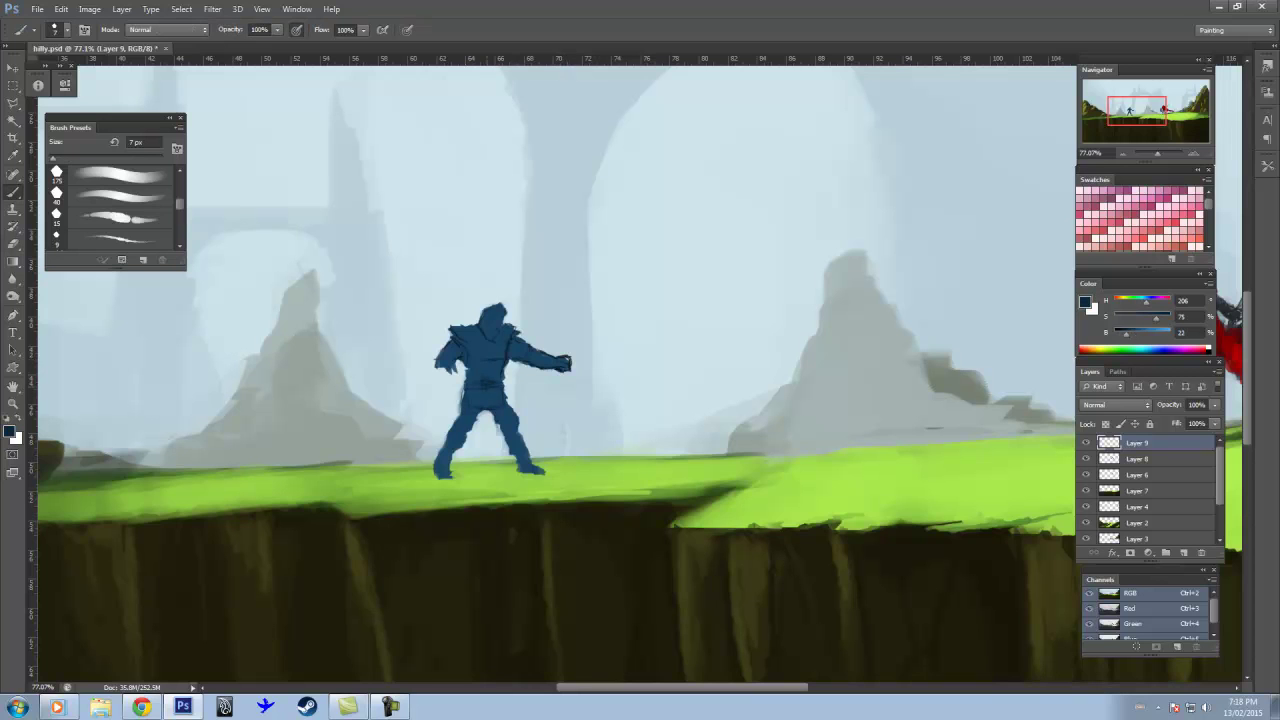
mouse_move(440, 364)
mouse_down()
mouse_move(458, 426)
mouse_move(440, 476)
mouse_up()
drag(520, 422, 526, 450)
mouse_move(518, 446)
mouse_down()
mouse_move(512, 462)
mouse_move(544, 472)
mouse_up()
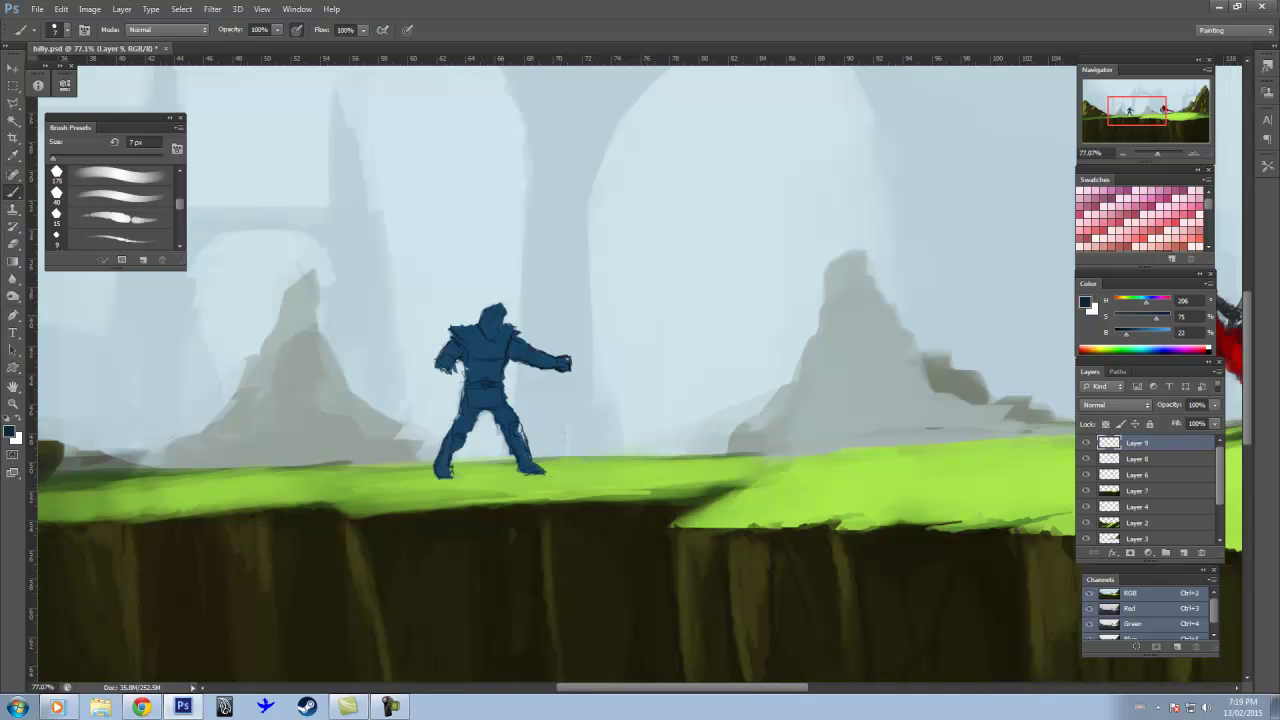
drag(484, 312, 494, 300)
alt+click(496, 330)
Step: Paint a lighter blue sword rising from the figure's hand with a larger brush
key(e)
key(b)
alt+click(452, 355)
alt+click(440, 358)
key(bracketright)
mouse_move(436, 352)
mouse_down()
mouse_move(388, 272)
mouse_move(436, 352)
mouse_up()
key(e)
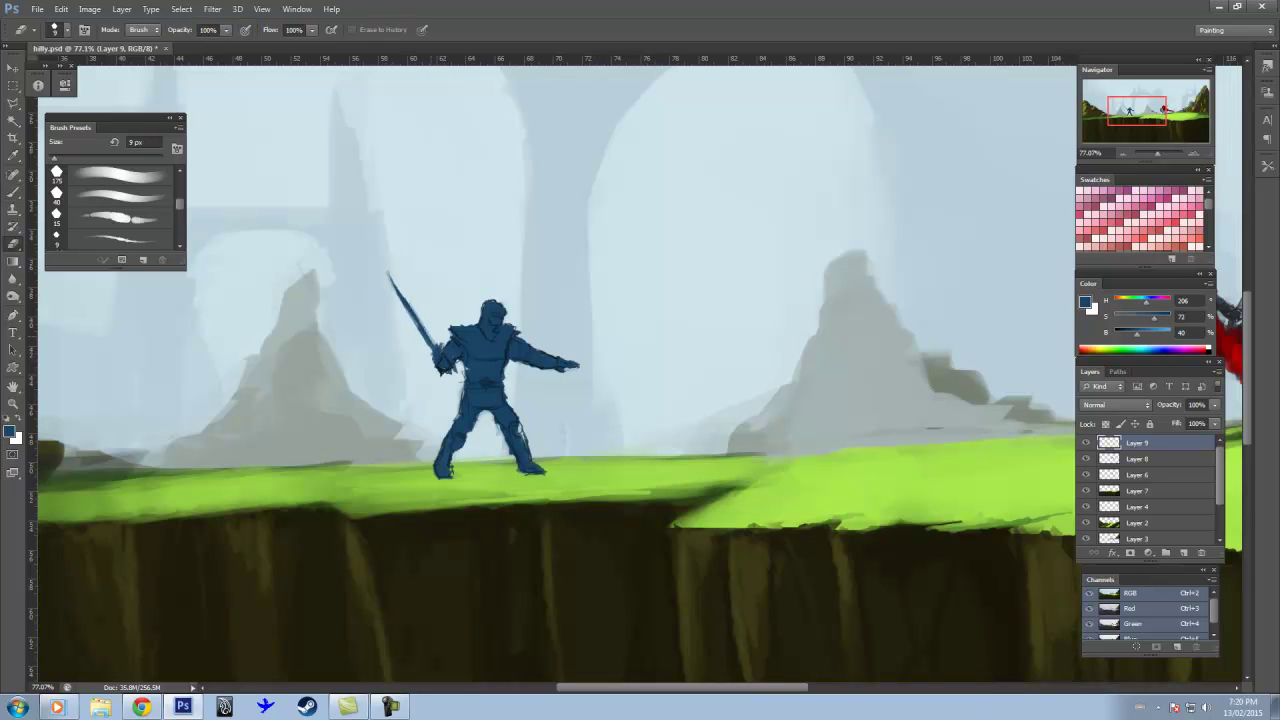
Step: Zoom in and erase stray pixels beside the sword hilt and under the outstretched arm
drag(537, 332, 560, 332)
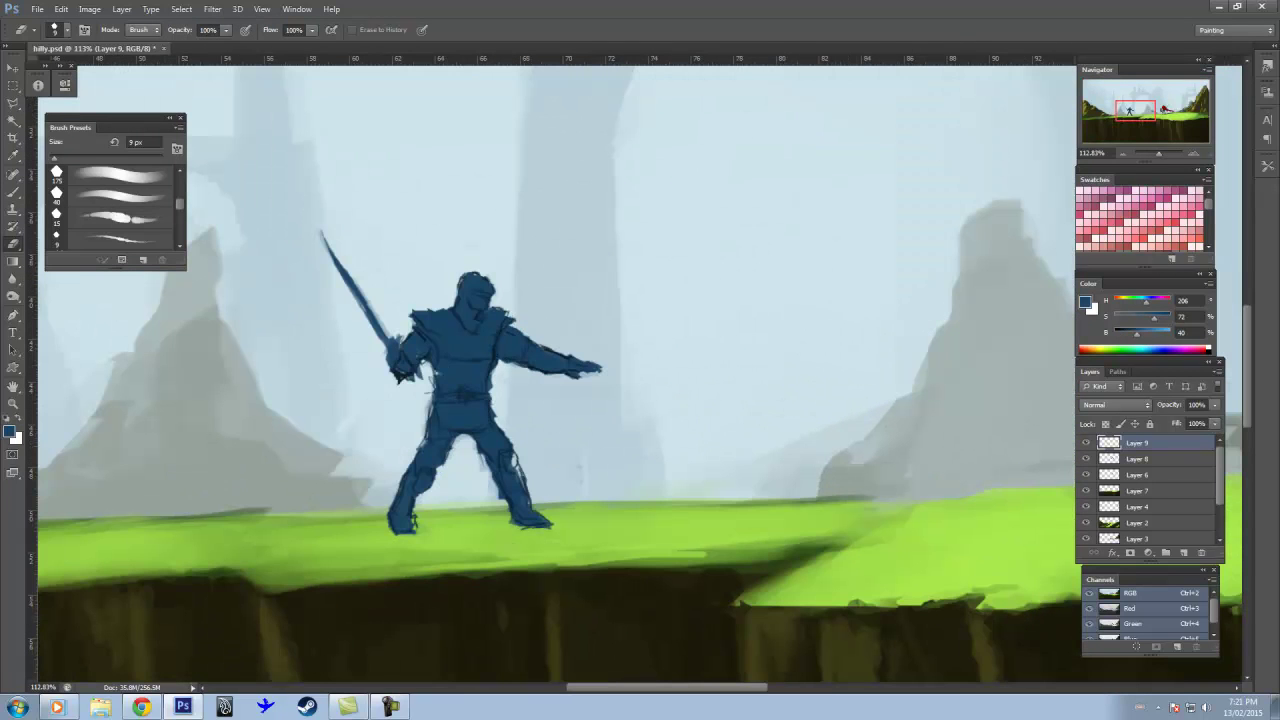
drag(395, 338, 395, 358)
click(393, 360)
key(Return)
key(b)
drag(518, 374, 564, 367)
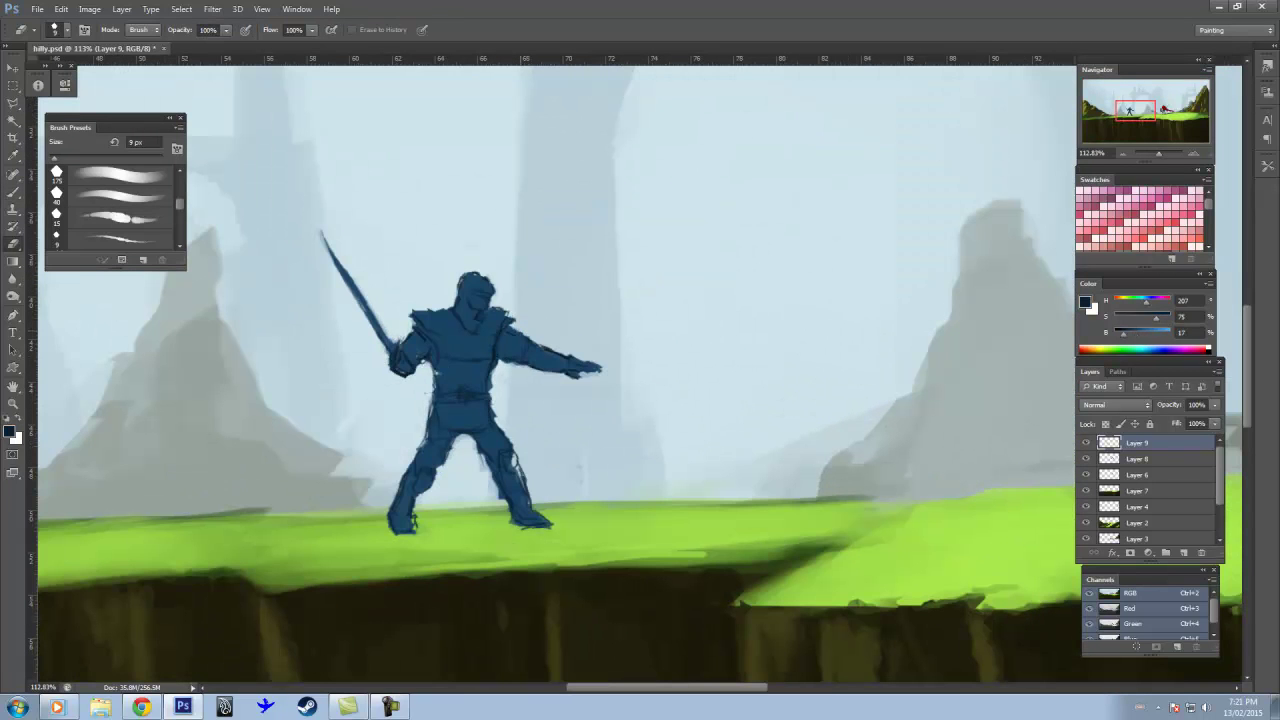
alt+click(497, 335)
key(Return)
key(b)
right_click(560, 320)
alt+click(497, 335)
Step: Shade the chest, shoulder, belt and arm with darker and lighter blue strokes
alt+click(495, 330)
mouse_move(493, 315)
mouse_down()
mouse_move(492, 350)
mouse_move(526, 350)
mouse_move(480, 358)
mouse_move(466, 288)
mouse_move(436, 348)
mouse_move(488, 352)
mouse_move(442, 366)
mouse_move(476, 390)
mouse_up()
alt+click(470, 325)
alt+click(478, 285)
alt+click(500, 346)
mouse_move(528, 340)
mouse_down()
mouse_move(566, 368)
mouse_move(518, 334)
mouse_move(542, 362)
mouse_move(570, 368)
mouse_up()
alt+click(510, 346)
alt+click(520, 346)
Step: Darken the extended arm and add dark and light blue strokes on the legs
alt+click(510, 346)
alt+click(498, 340)
alt+click(520, 350)
mouse_move(497, 326)
mouse_down()
mouse_move(497, 354)
mouse_move(550, 366)
mouse_up()
drag(512, 330, 566, 368)
drag(478, 404, 528, 512)
alt+click(510, 346)
mouse_move(486, 434)
mouse_down()
mouse_move(528, 506)
mouse_move(500, 516)
mouse_move(552, 524)
mouse_up()
Step: Repaint the swordsman's lower legs and feet, adding a darker blue leg stroke
alt+click(498, 460)
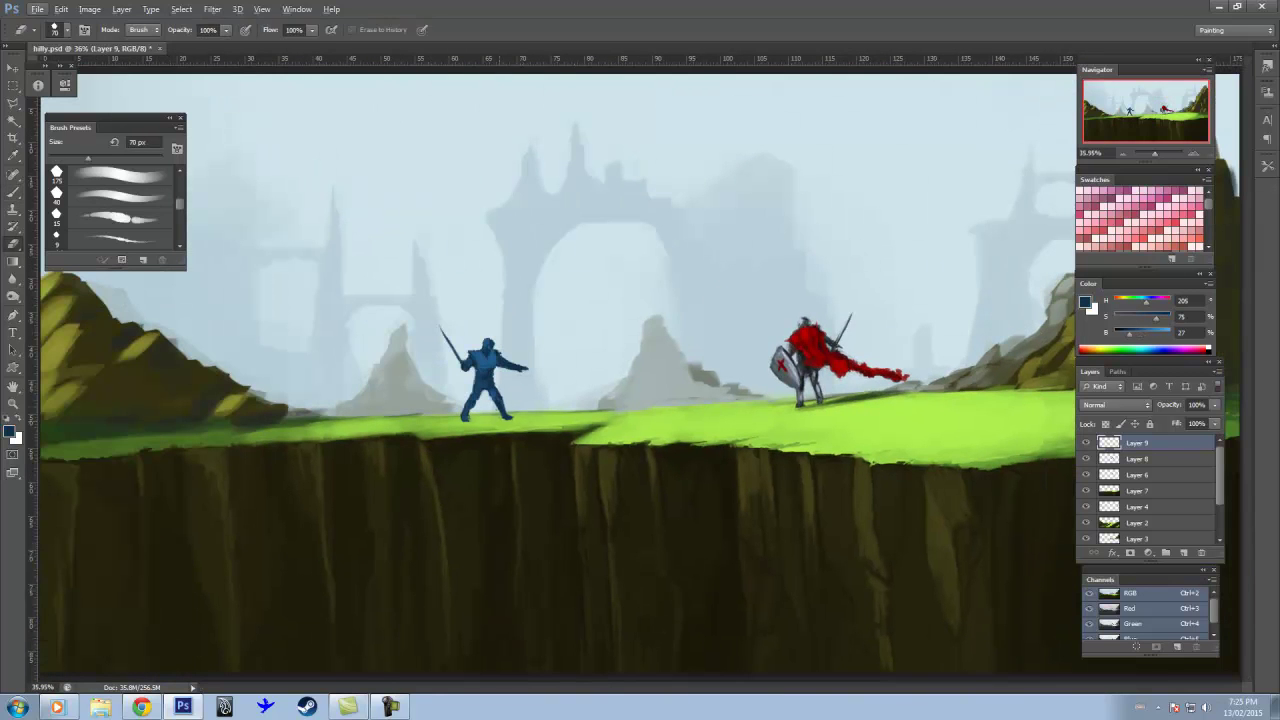
drag(500, 402, 496, 418)
alt+click(497, 418)
alt+click(484, 376)
alt+click(496, 412)
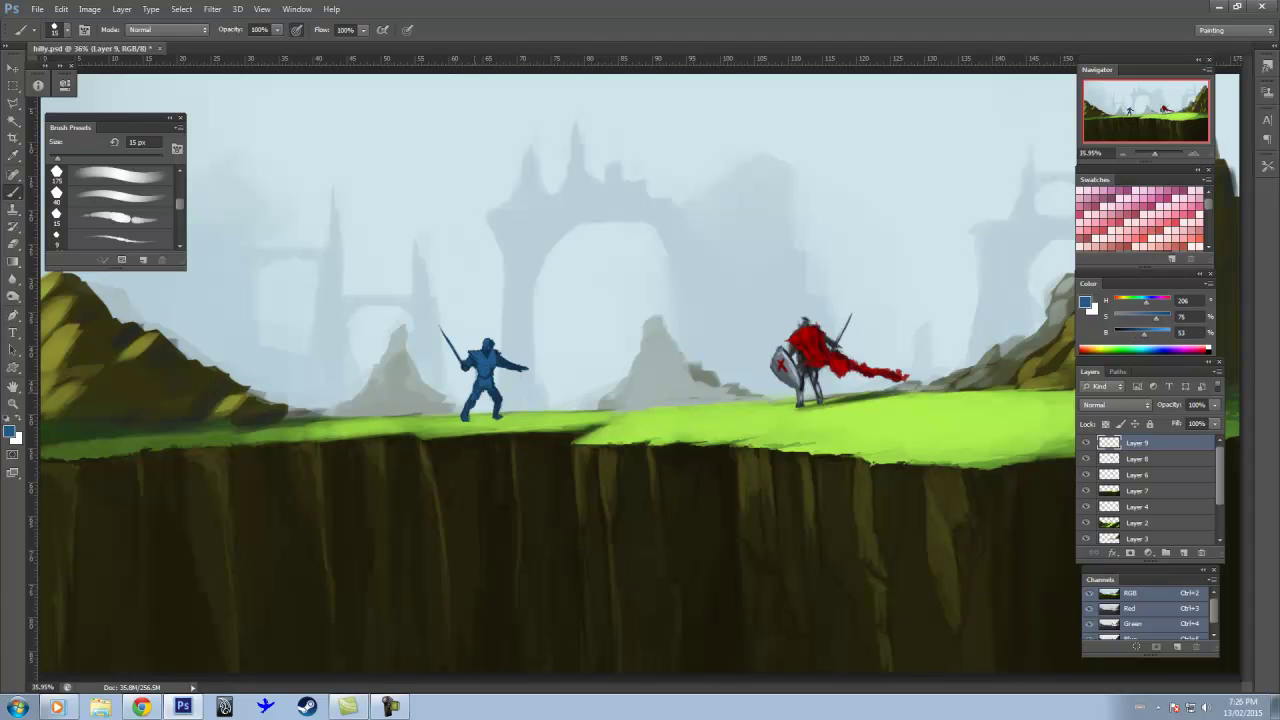
Step: Refine armour detail, shifting the paint colour between deep navy, mid blue and pale blue
drag(1144, 333, 1122, 333)
alt+click(500, 413)
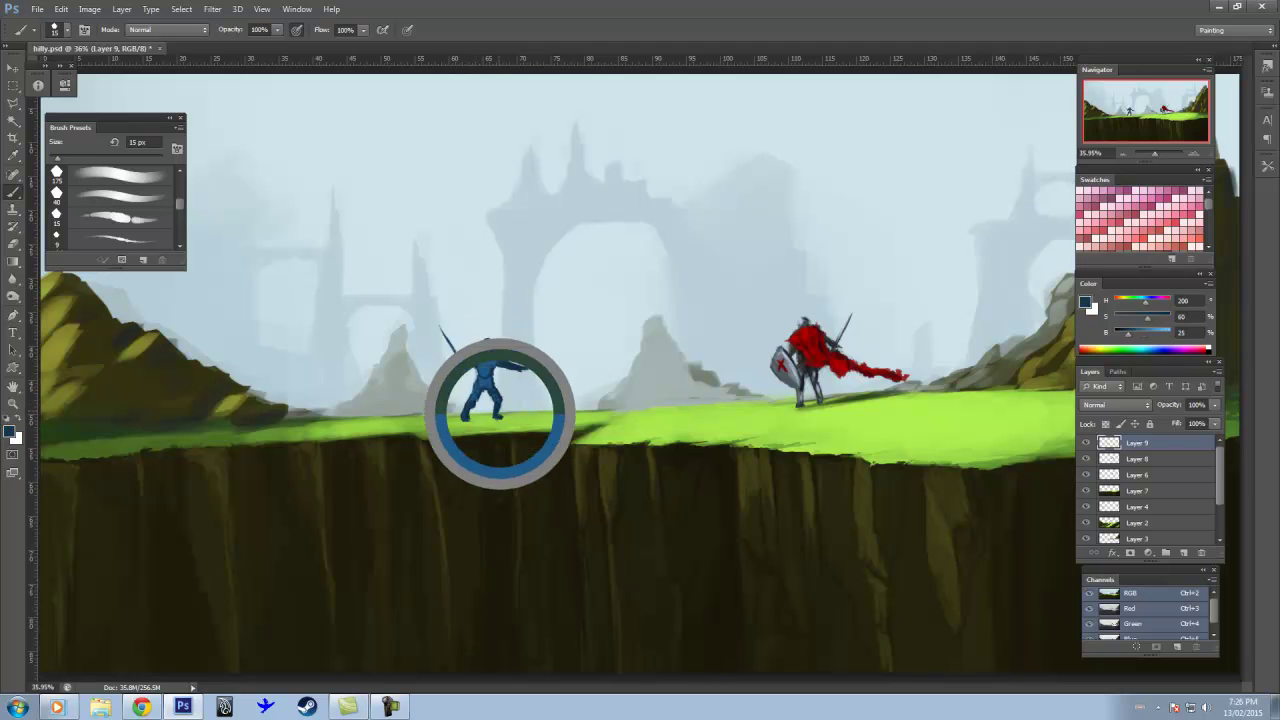
drag(1144, 333, 1159, 333)
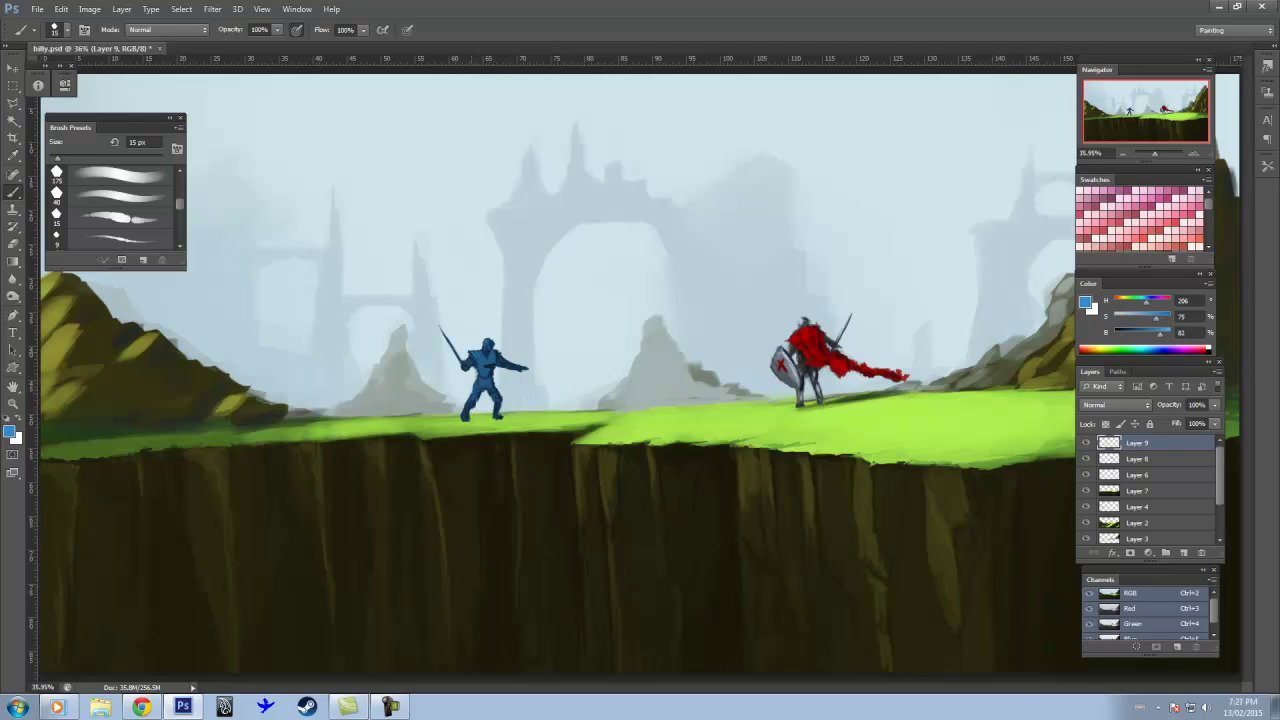
alt+click(470, 405)
mouse_move(1156, 316)
mouse_down()
mouse_move(1124, 316)
mouse_move(1160, 332)
mouse_up()
alt+click(485, 380)
key(e)
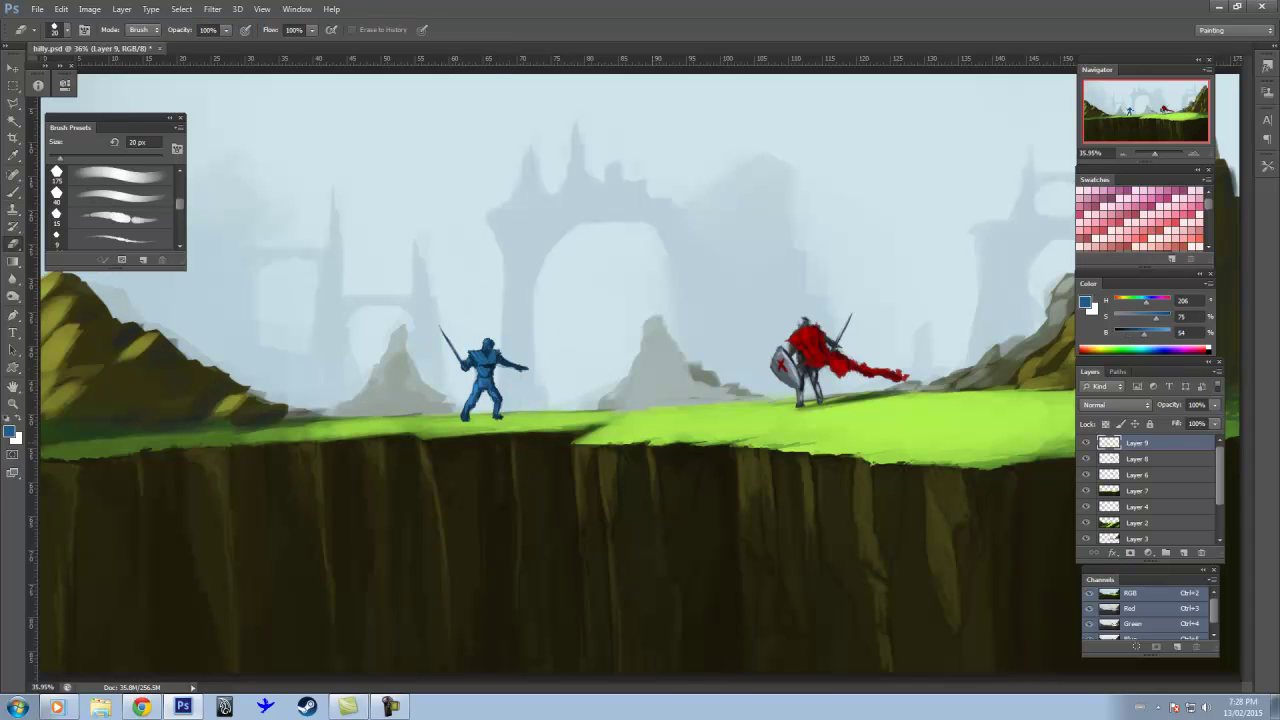
key(b)
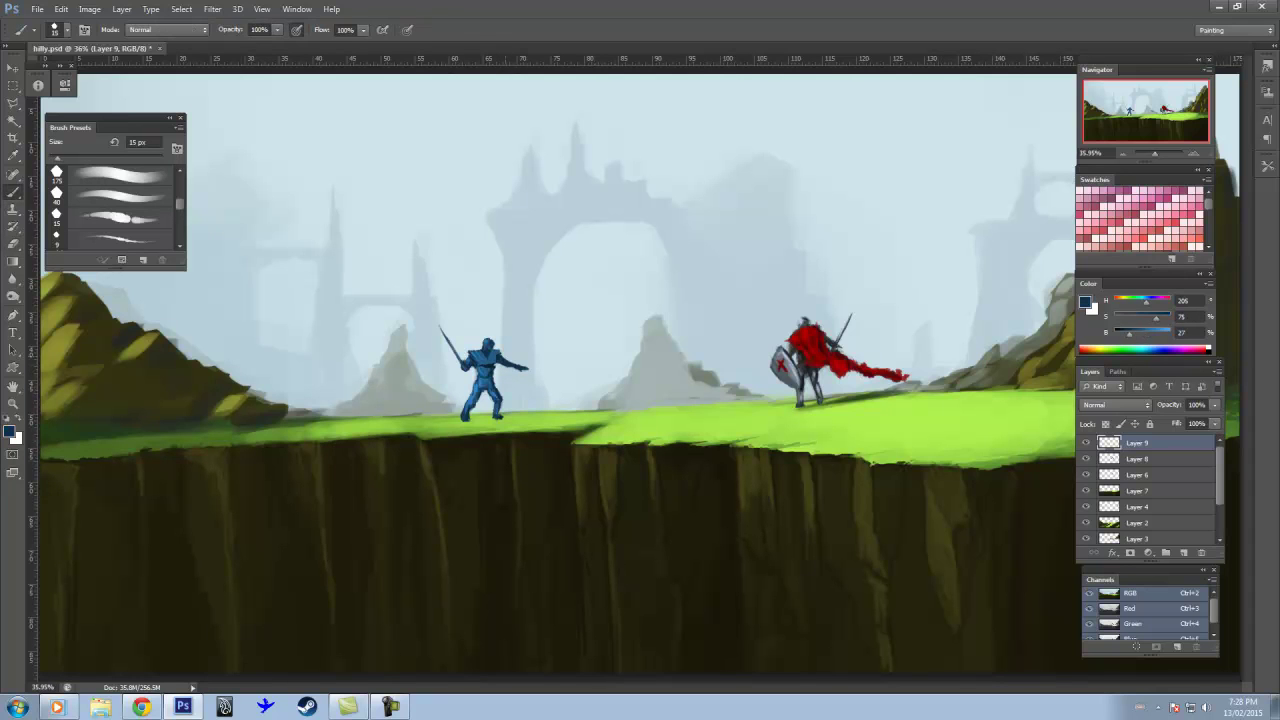
alt+click(484, 398)
alt+click(485, 380)
drag(1143, 333, 1166, 333)
mouse_move(1166, 333)
mouse_down()
mouse_move(1125, 333)
mouse_move(1165, 333)
mouse_up()
Step: Paint a dark green shadow on the grass under the swordsman's feet and tidy its edge
alt+click(491, 359)
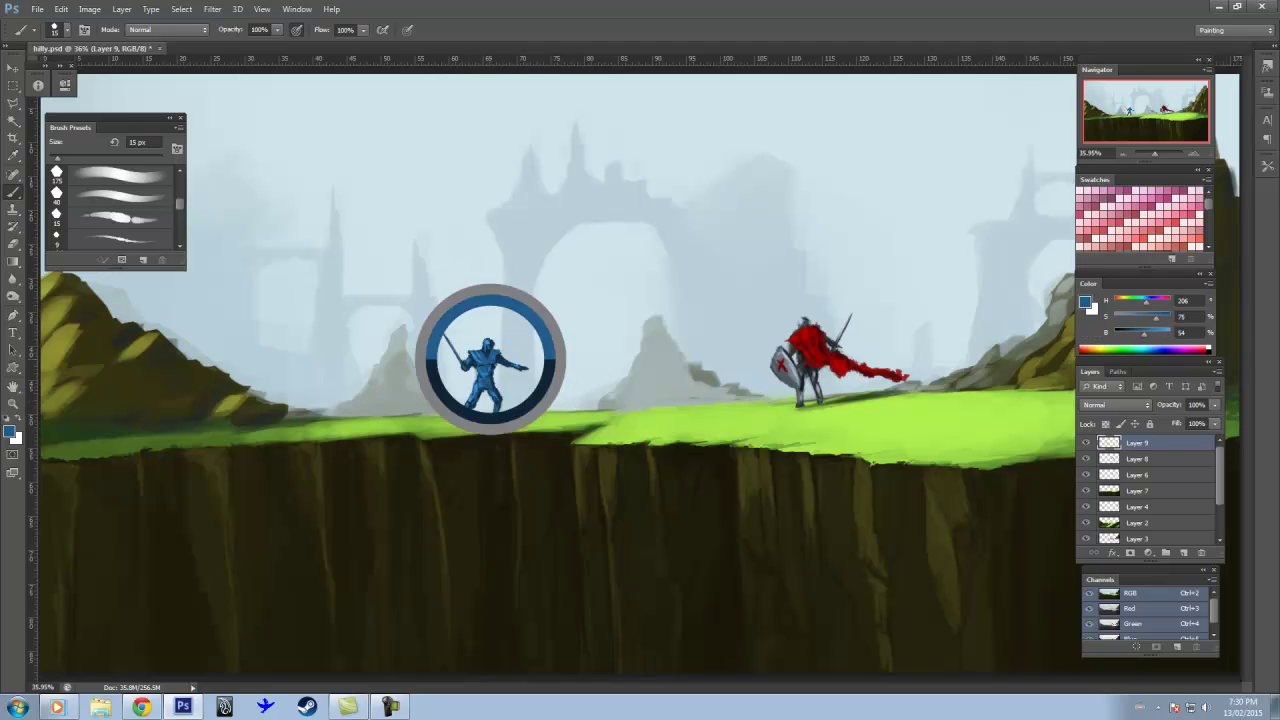
alt+click(483, 419)
key(])
mouse_move(504, 414)
mouse_down()
mouse_move(540, 416)
mouse_move(490, 414)
mouse_up()
key(])
key(e)
key(b)
key(e)
drag(526, 414, 558, 414)
Step: Draw a rectangular marquee around the swordsman
key(b)
key(e)
scroll(645, 377, down, 2)
key(alt)
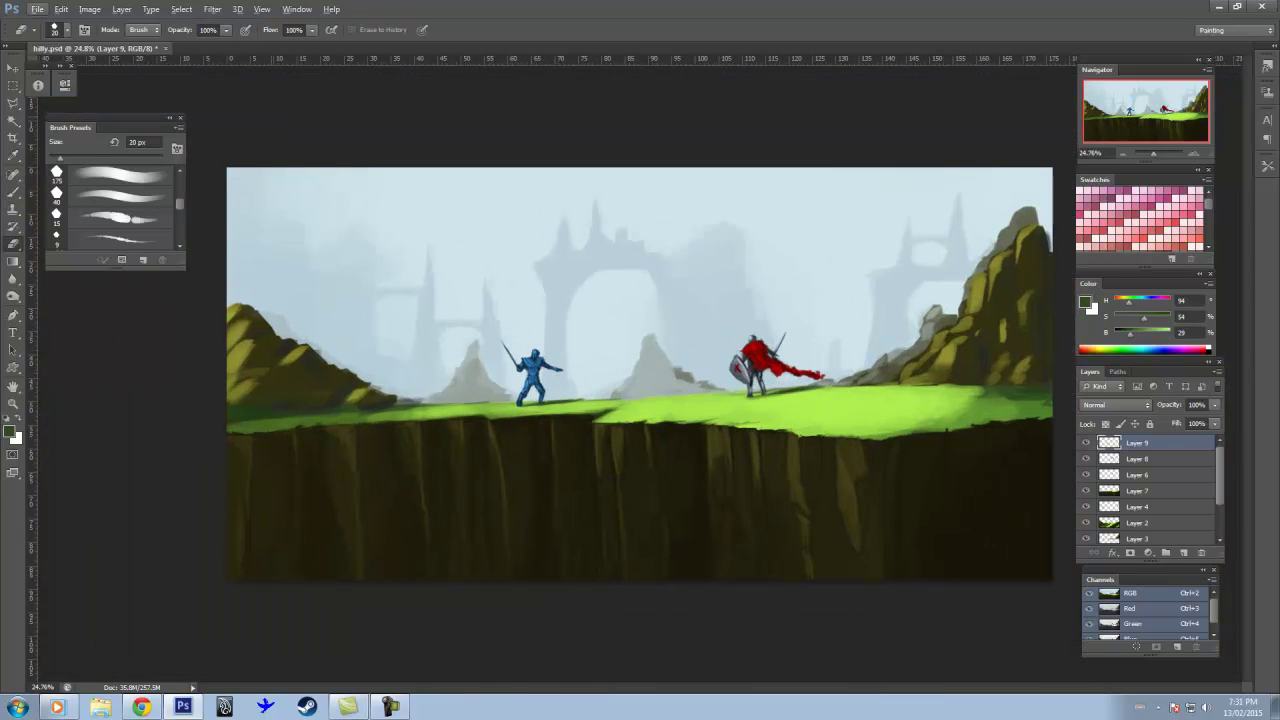
scroll(565, 365, up, 5)
key(m)
drag(401, 277, 662, 467)
Step: Recolour the selected swordsman dark charcoal grey with Hue/Saturation, saturation -100
key(alt+i)
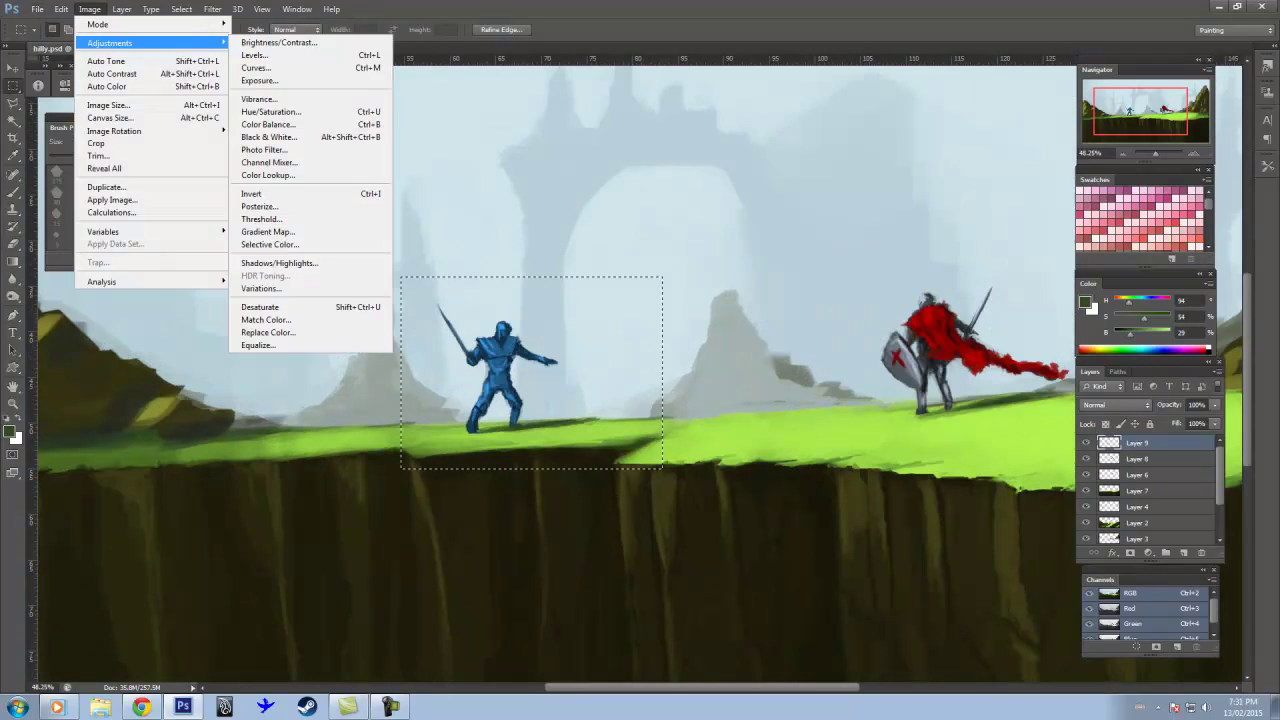
key(ctrl+b)
key(Escape)
key(alt+i)
key(ctrl+u)
text(42)
key(Tab)
text(-9)
key(shift+Tab)
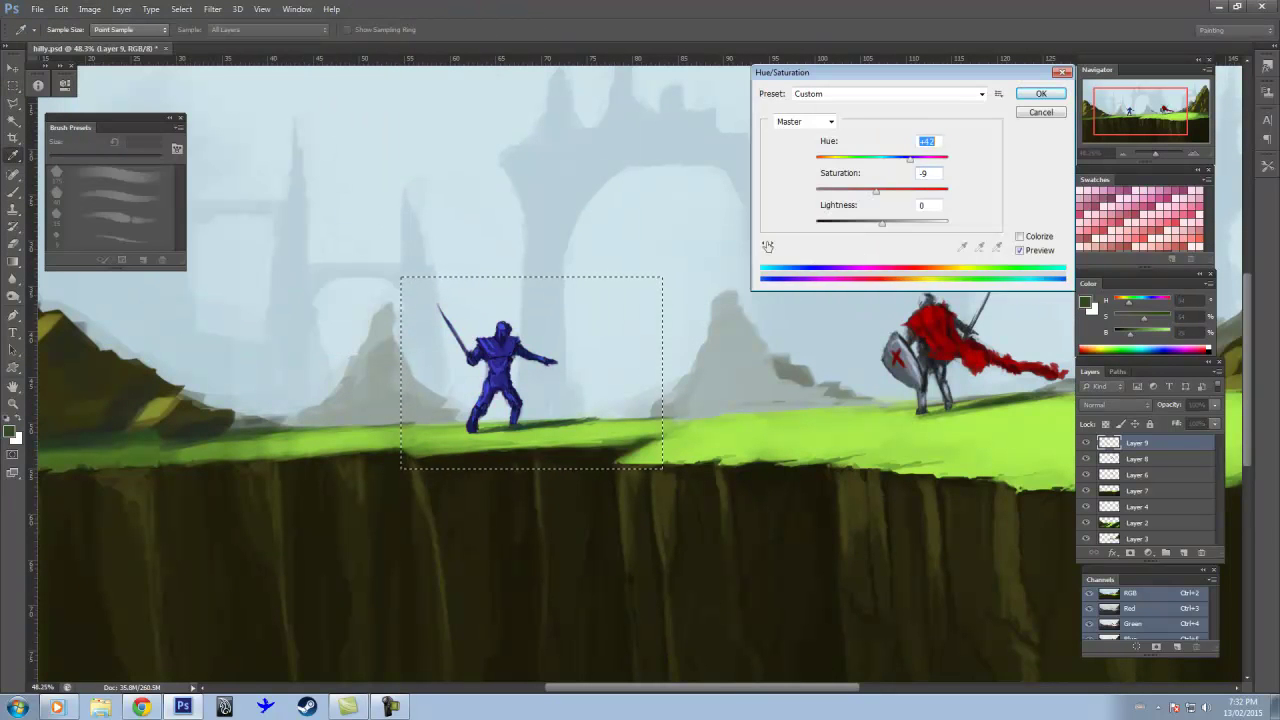
drag(910, 158, 897, 158)
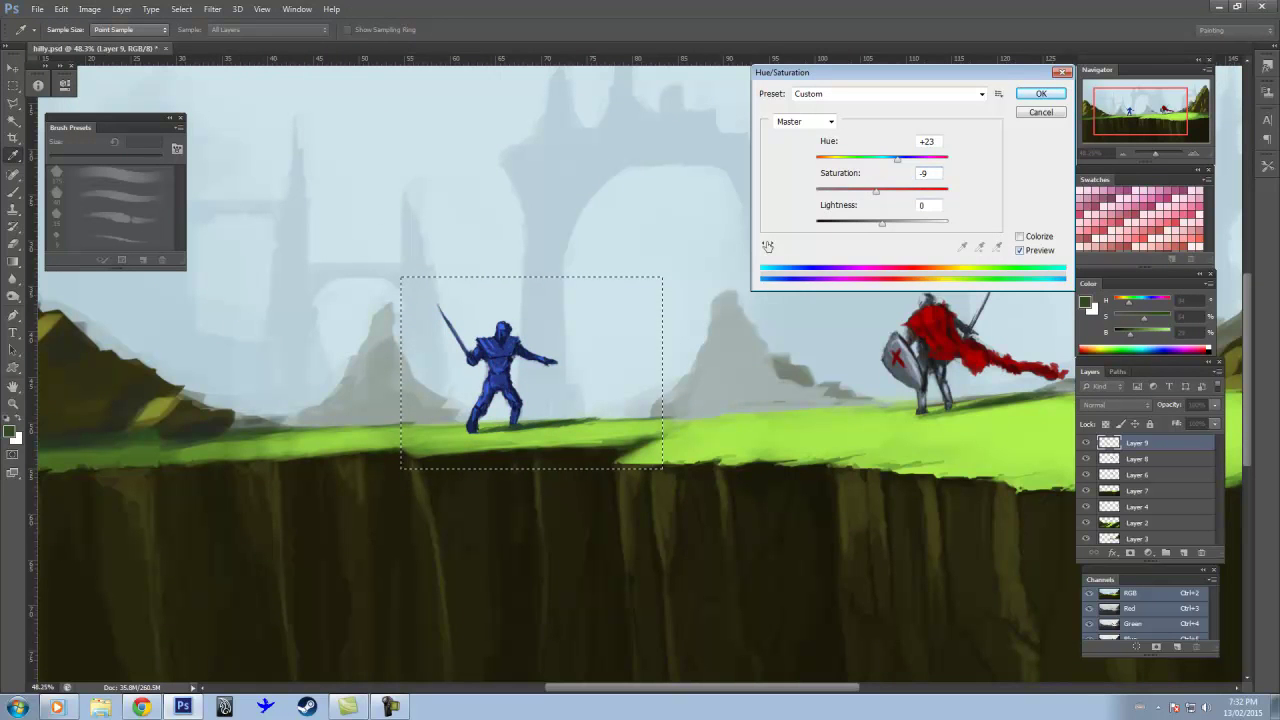
text(-100)
key(Return)
Step: Deselect the swordsman with Ctrl+D and zoom to check him
key(ctrl+u)
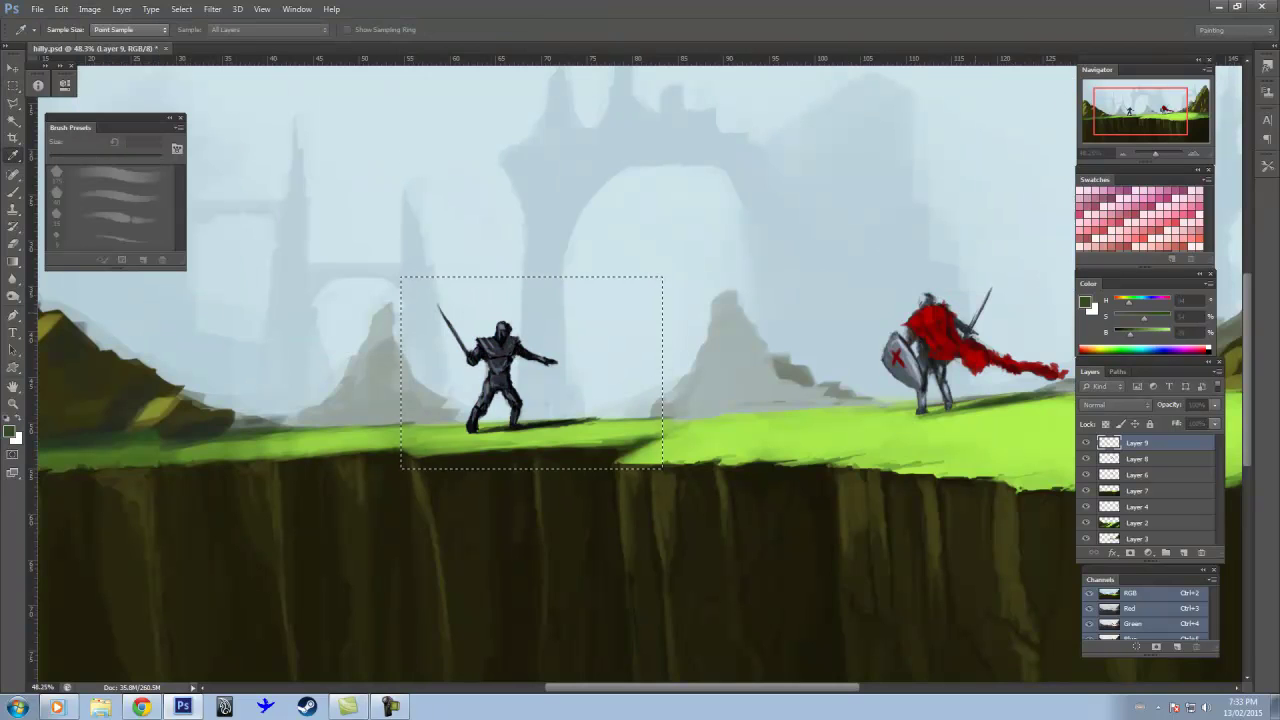
key(ctrl+d)
scroll(505, 390, down, 2)
scroll(505, 390, up, 3)
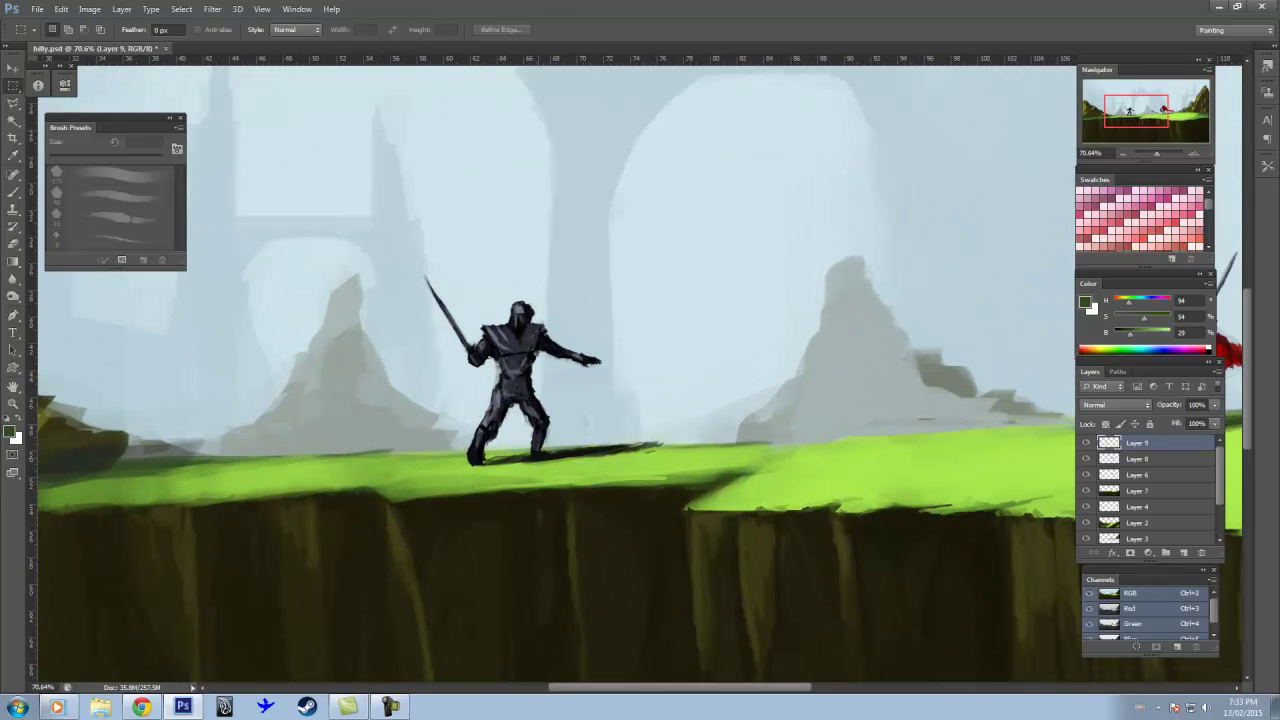
Step: Add a new layer above Layer 9 and set up a small blue brush
key(b)
right_click(530, 298)
key(Escape)
click(1163, 349)
key(ctrl+shift+alt+n)
key(bracketleft)
key(bracketleft)
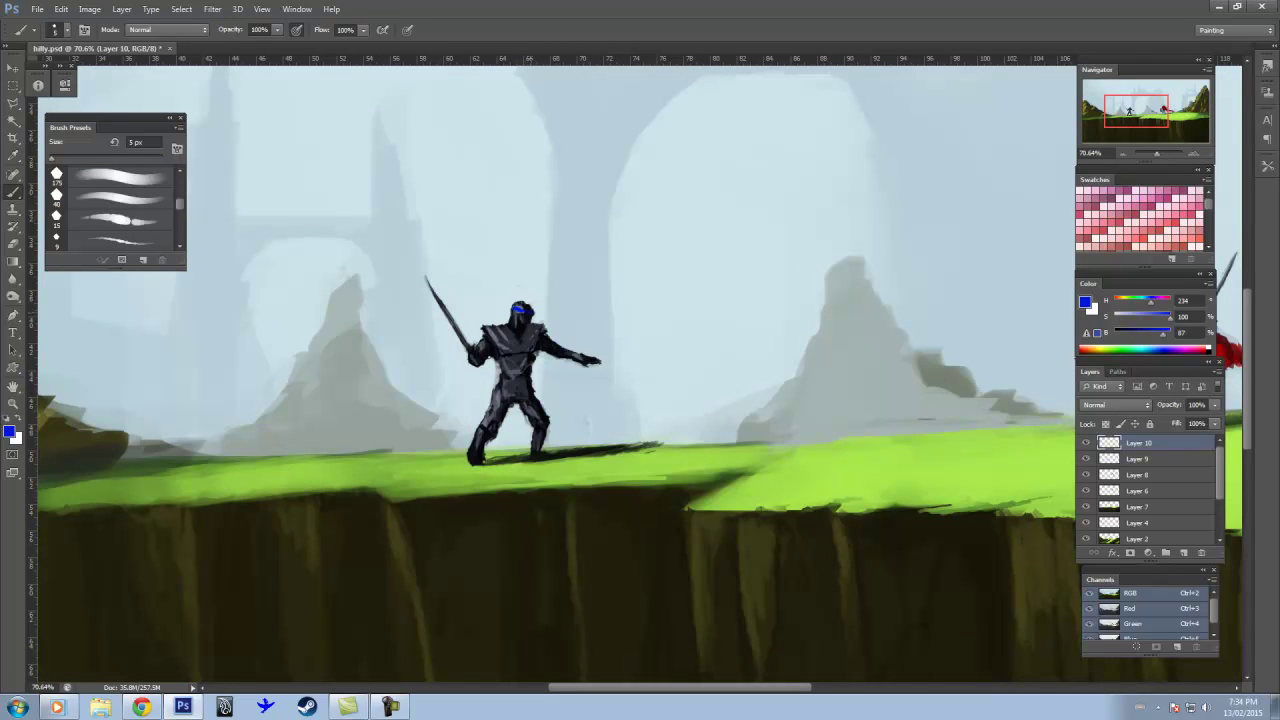
Step: Paint a solid blue headband tail streaming behind the swordsman's head
drag(520, 309, 646, 316)
drag(546, 315, 656, 316)
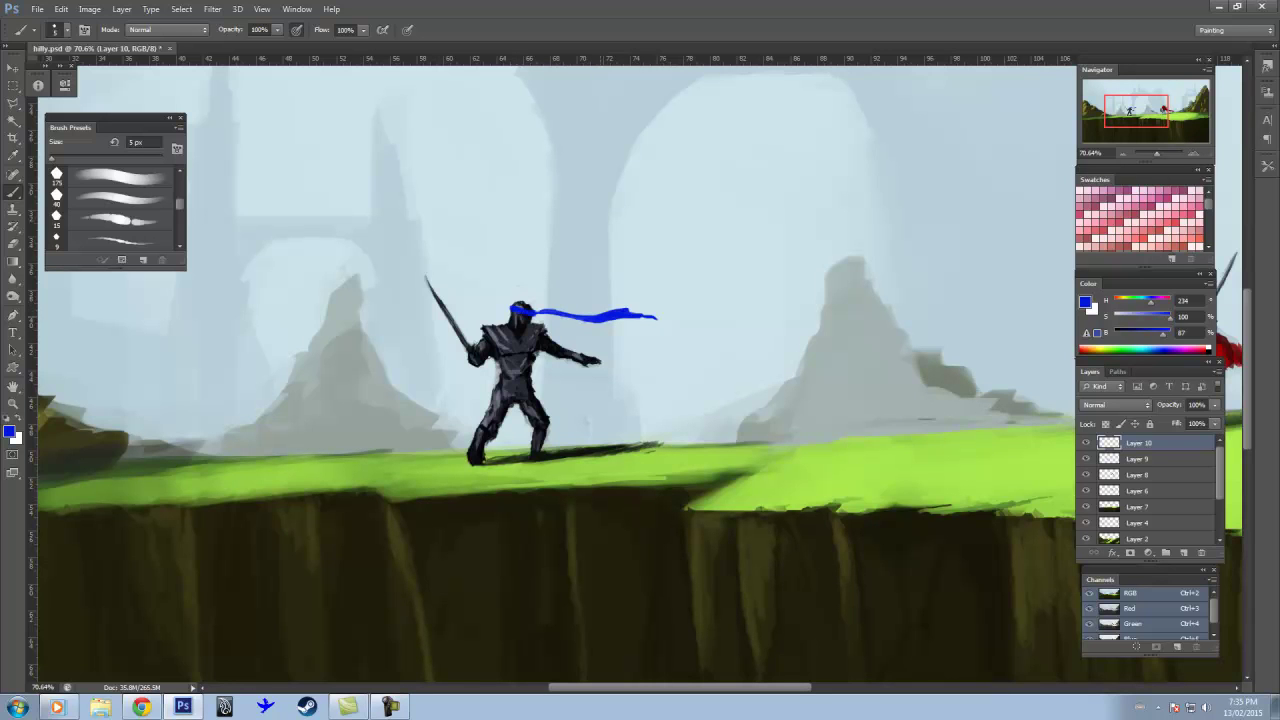
drag(1163, 333, 1137, 333)
right_click(646, 356)
double_click(771, 531)
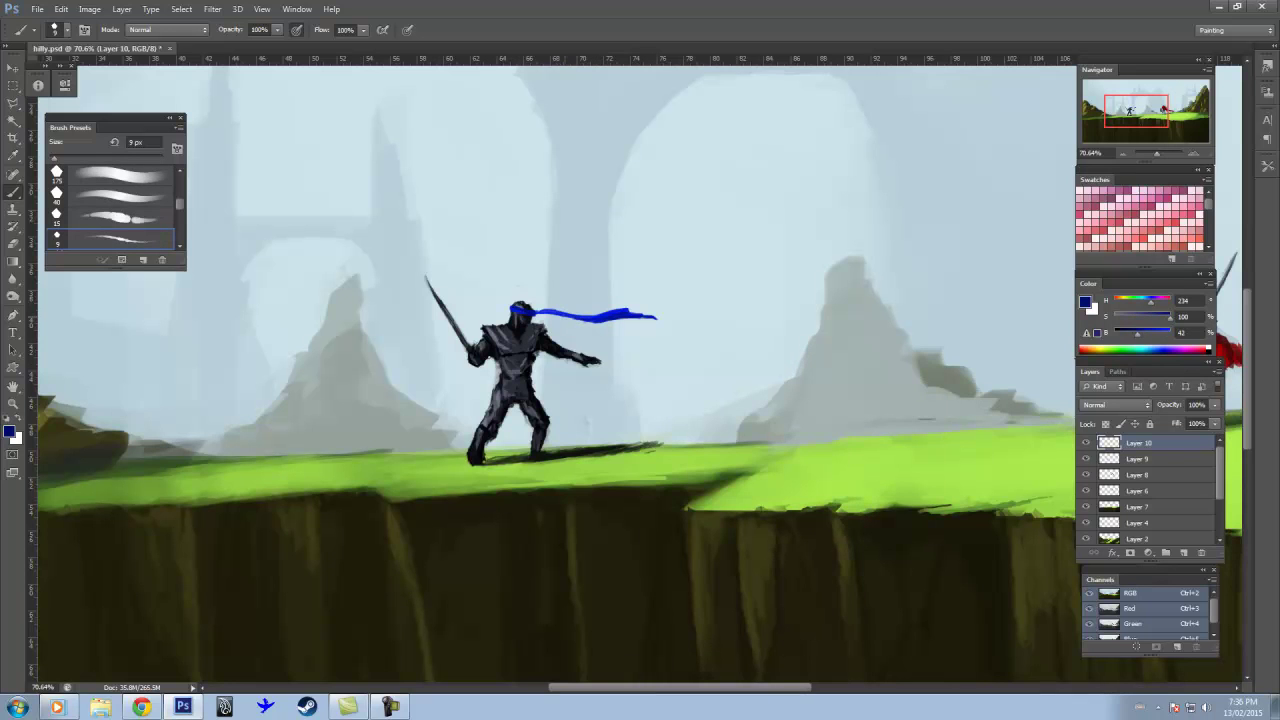
Step: Extend the bright blue scarf near its tip using a 9 px brush
alt+click(600, 316)
alt+click(544, 310)
key(e)
scroll(555, 370, down, 5)
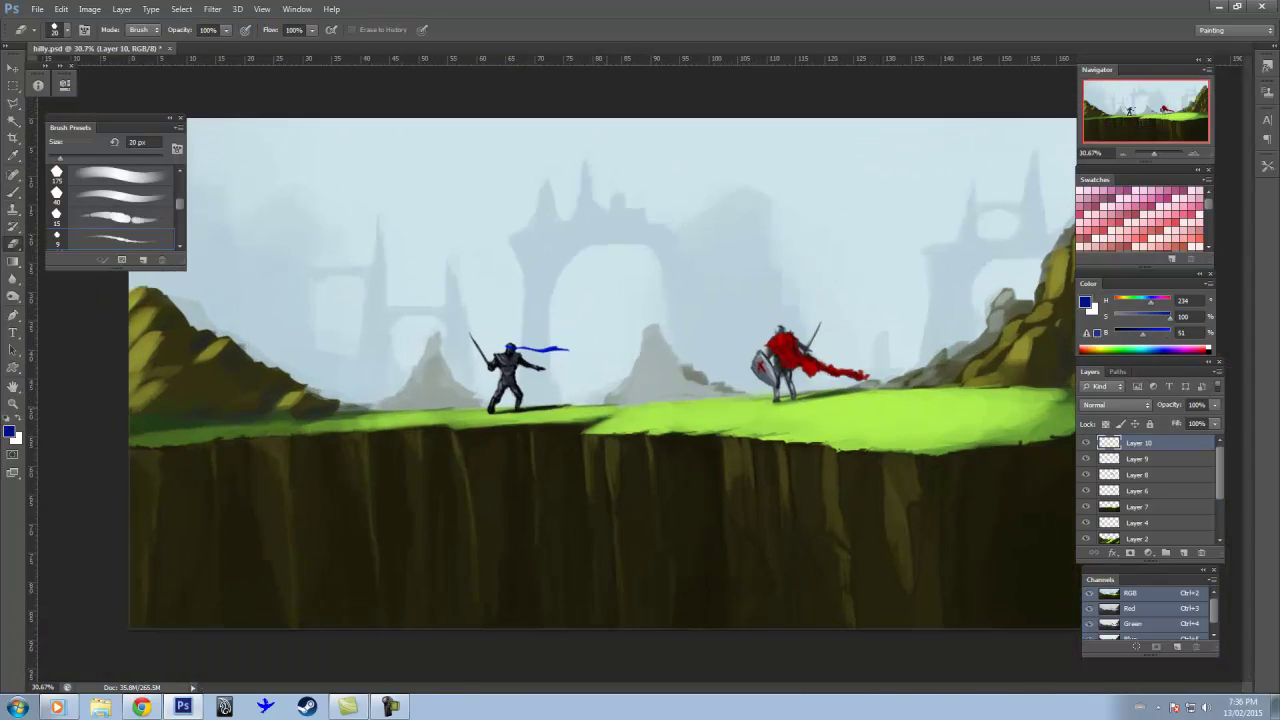
scroll(555, 370, up, 5)
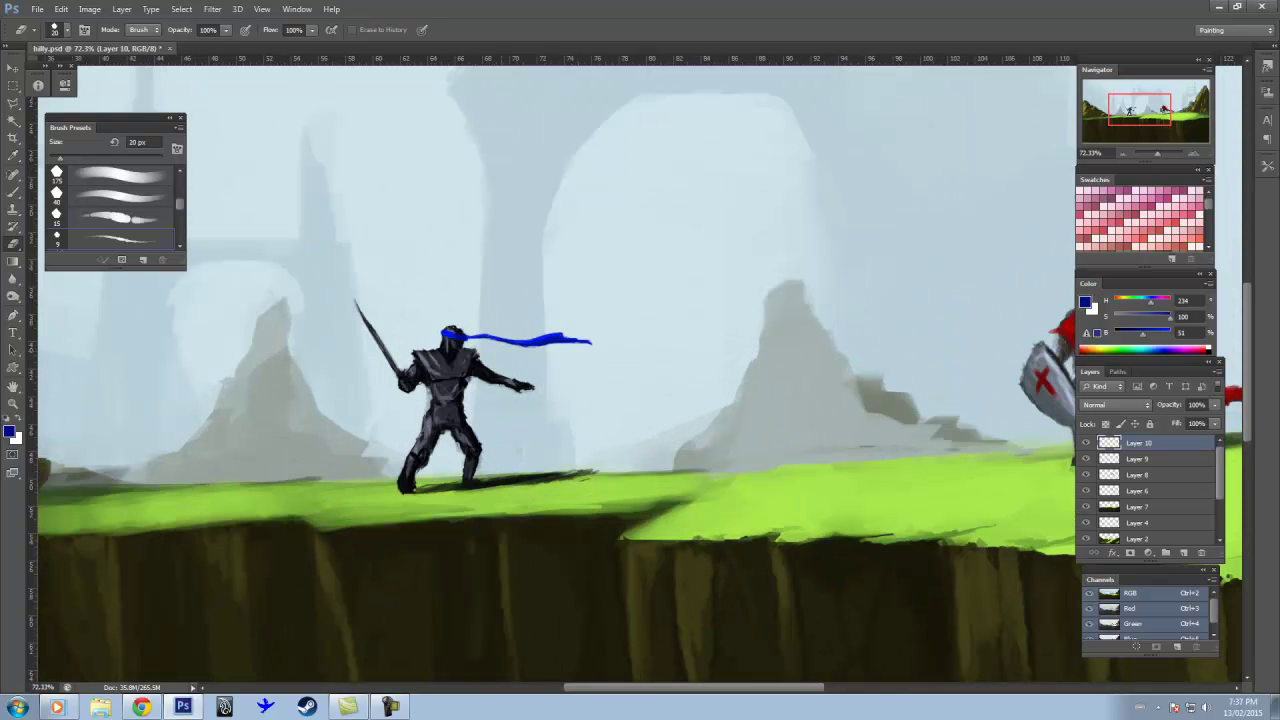
key(b)
alt+click(560, 338)
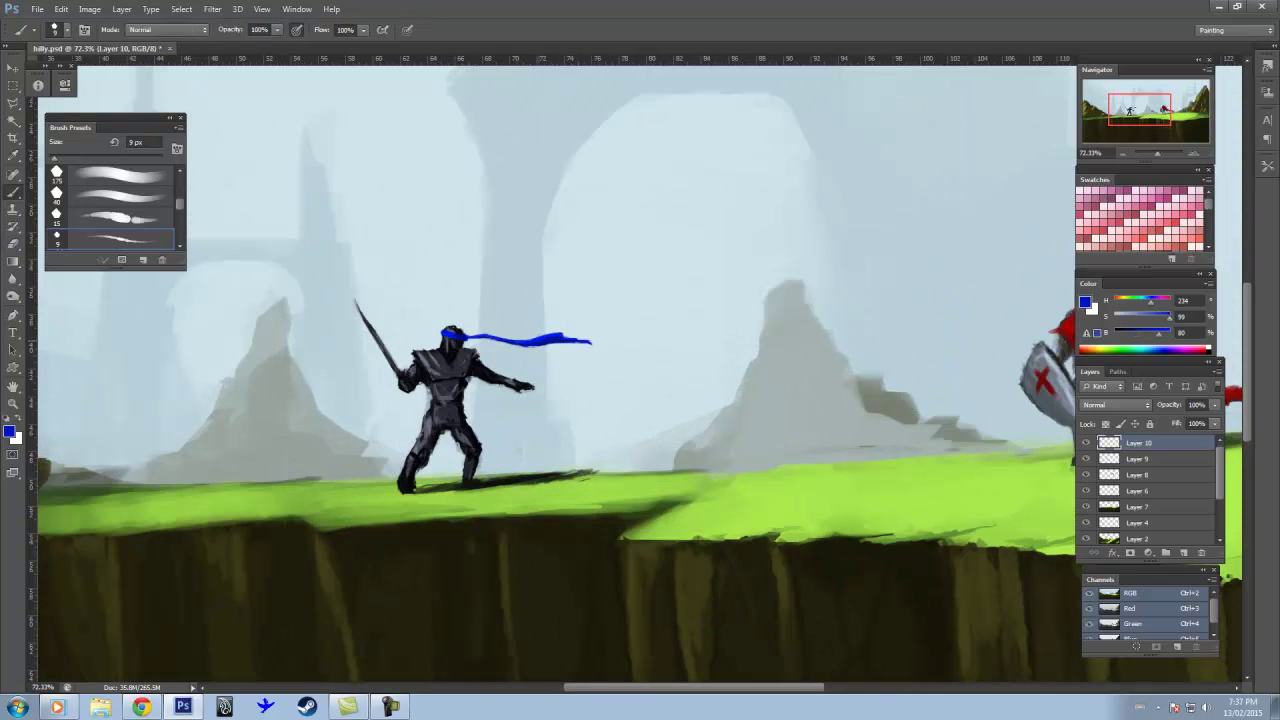
drag(545, 335, 598, 344)
key(e)
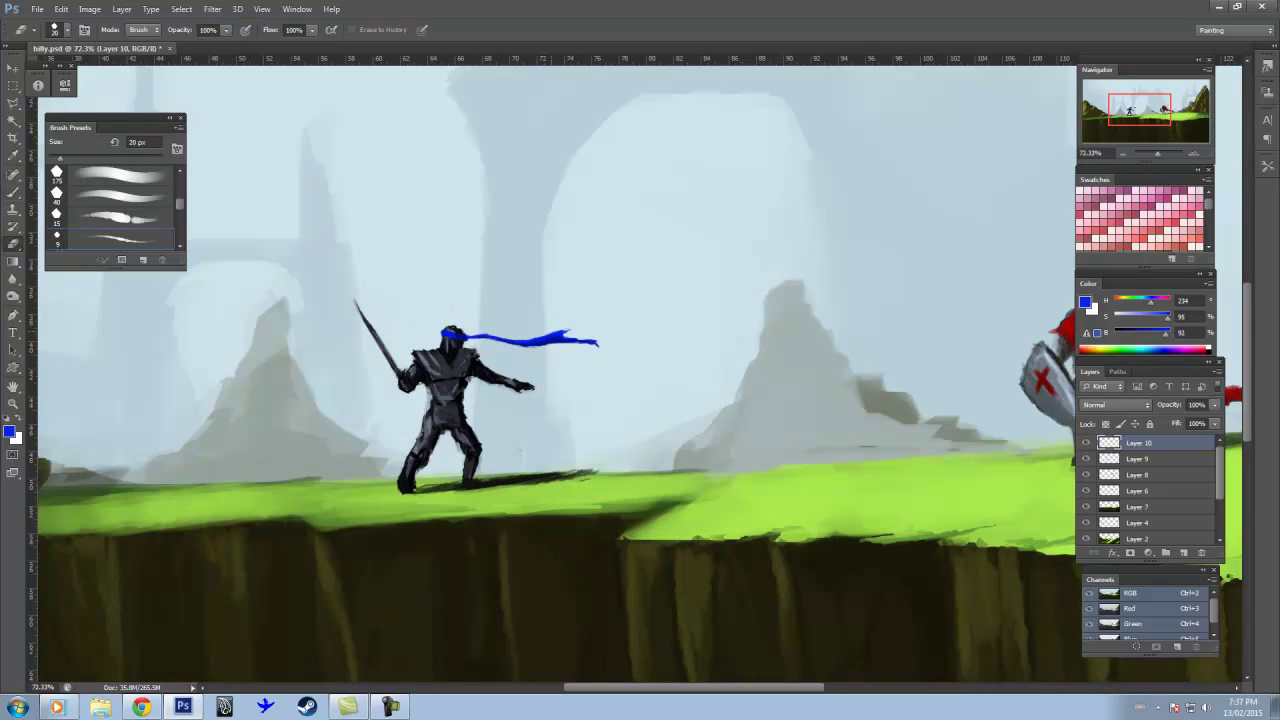
key(b)
Step: Paint blue armour on the shoulders and chest, undoing a stray stroke on the hand
drag(502, 379, 528, 386)
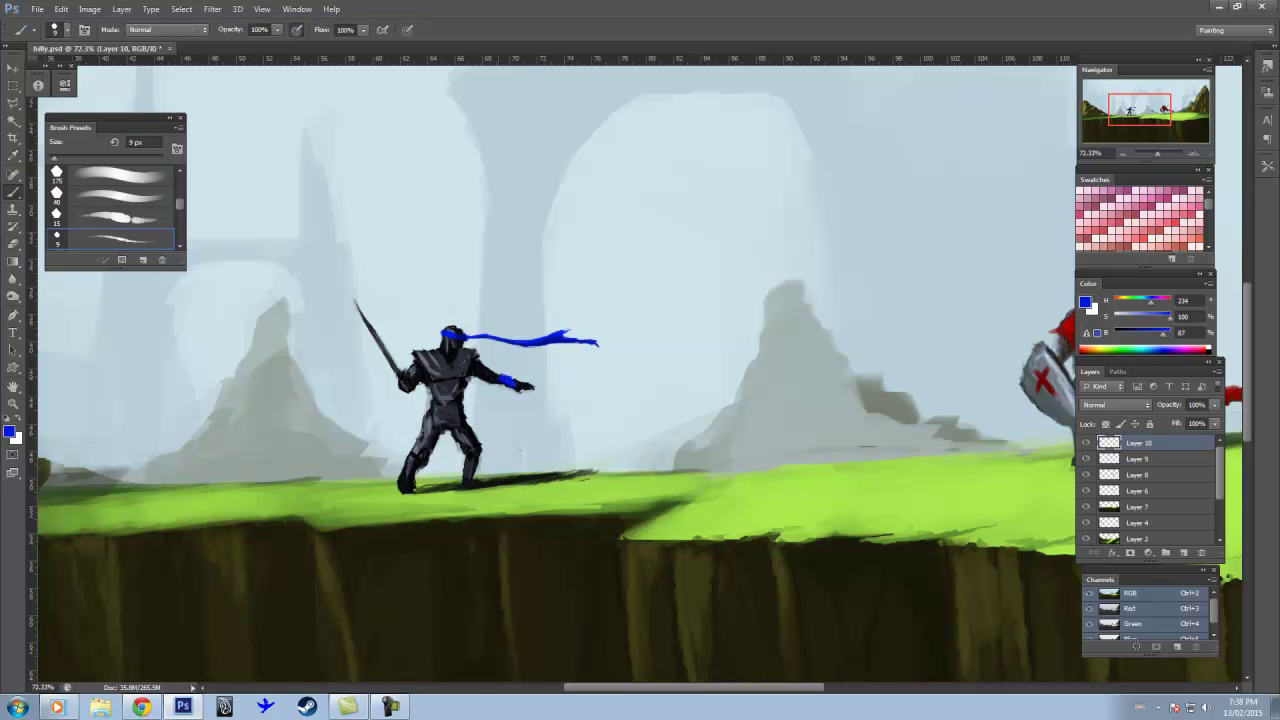
key(ctrl+z)
mouse_move(436, 355)
mouse_down()
mouse_move(420, 368)
mouse_move(456, 368)
mouse_up()
alt+click(546, 339)
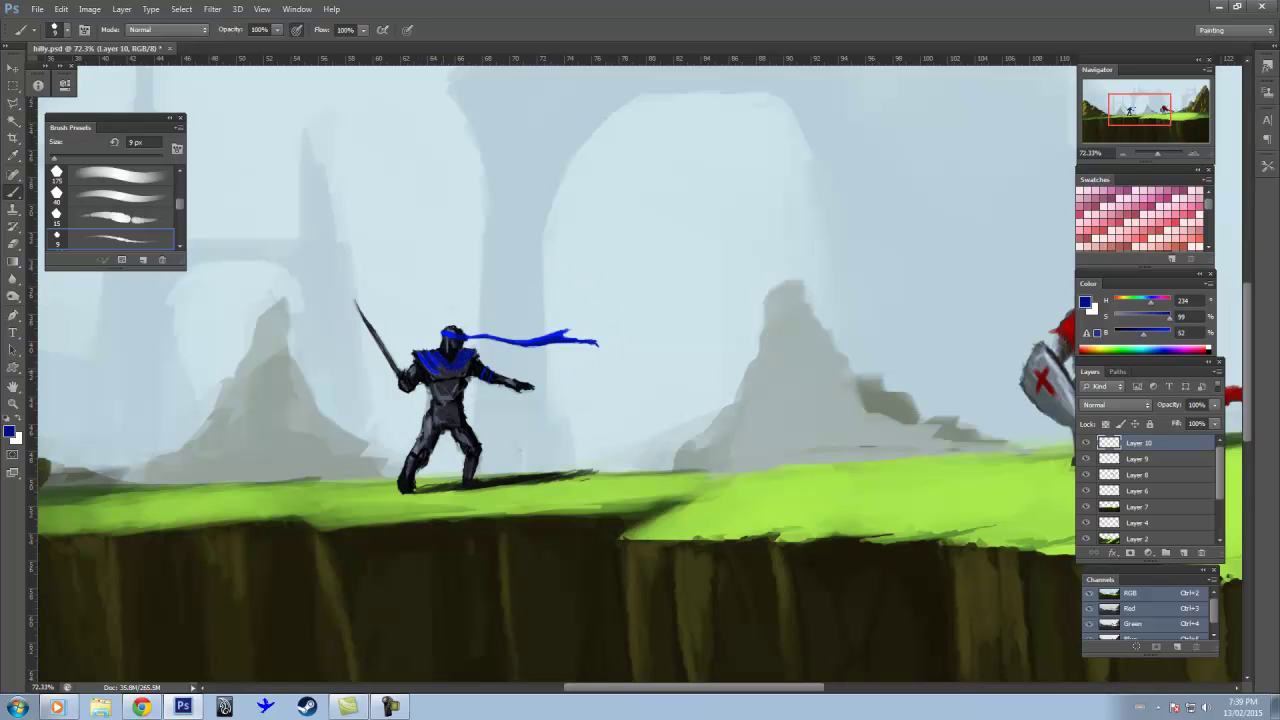
alt+click(430, 358)
alt+click(450, 365)
alt+click(443, 346)
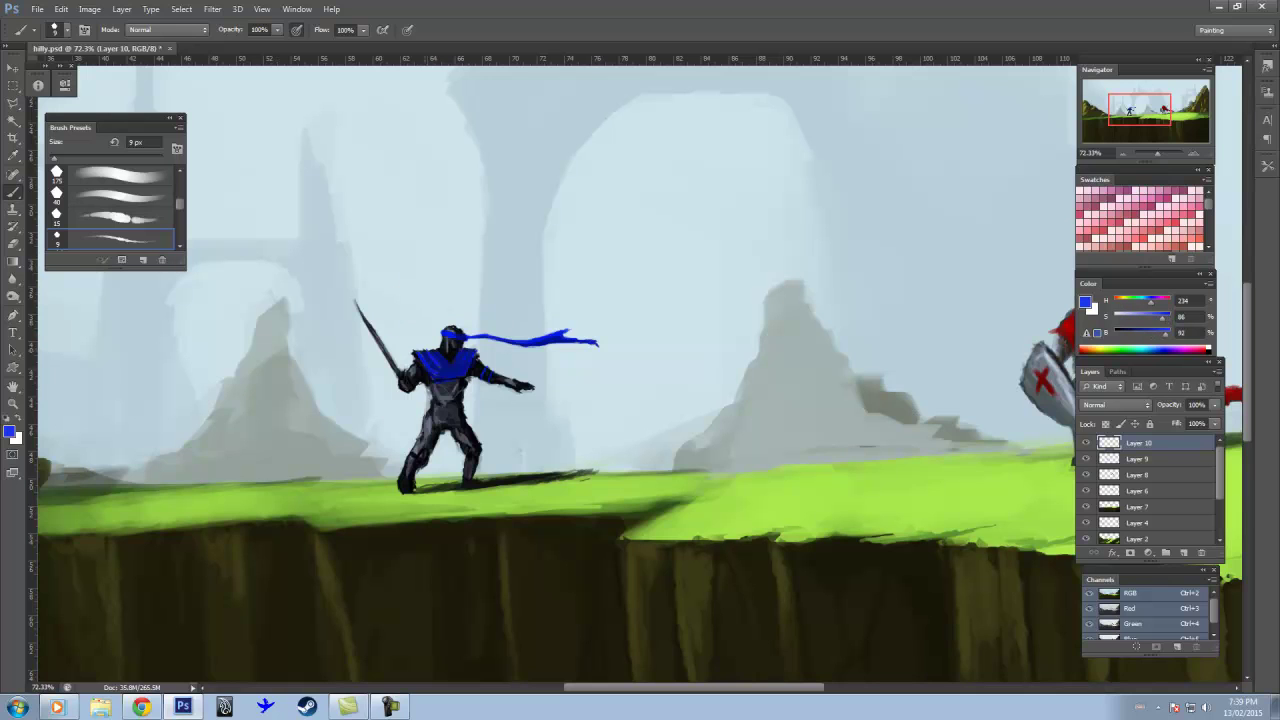
alt+click(449, 401)
alt+click(433, 419)
key(e)
key(alt+bracketleft)
Step: With the Brush, sample a dark blue from the knight and darken it
key(b)
alt+click(462, 400)
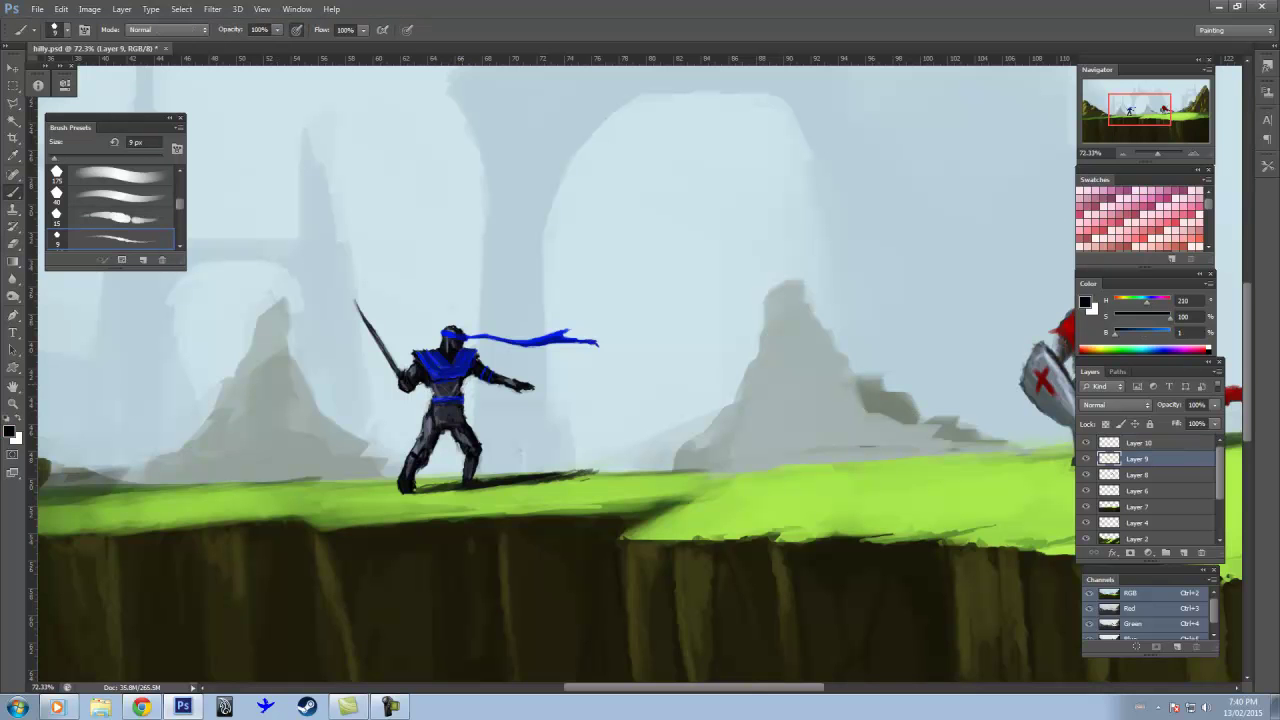
scroll(462, 400, down, 3)
scroll(546, 389, up, 3)
alt+click(490, 330)
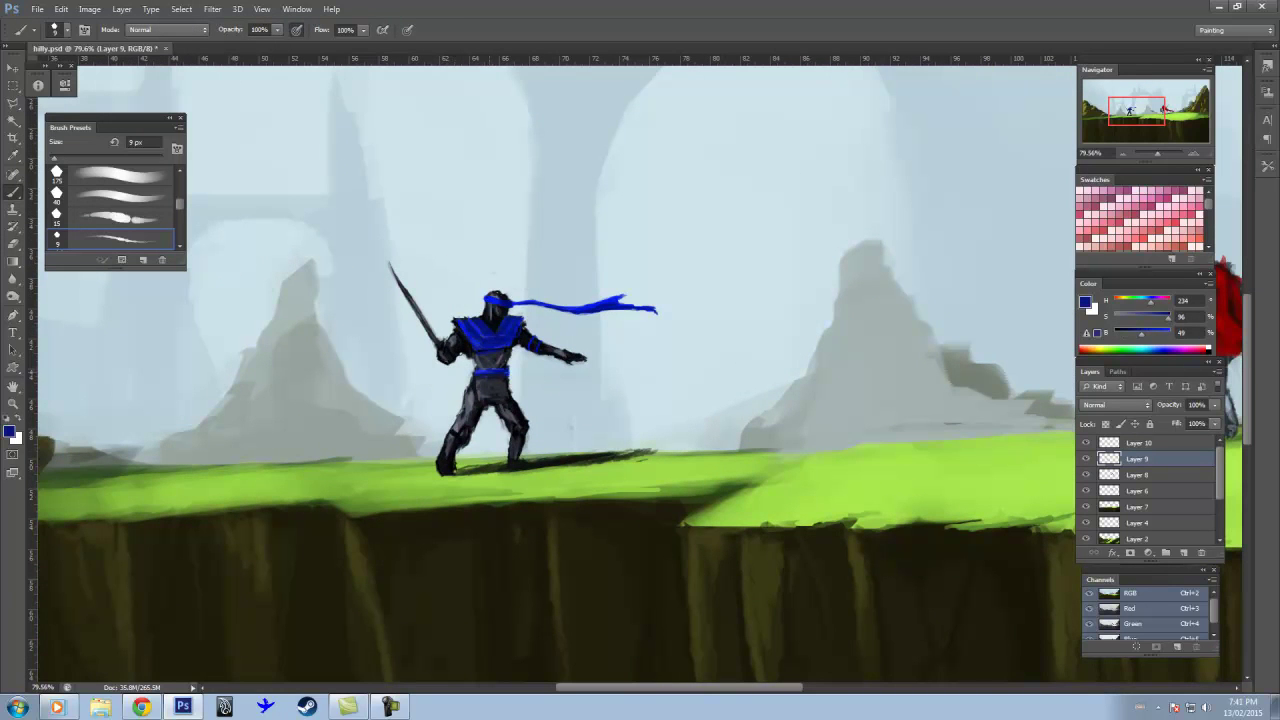
alt+click(490, 330)
drag(1141, 333, 1130, 333)
Step: Make Layer 10 active and sample near-black from the knight's dark armour
alt+click(510, 407)
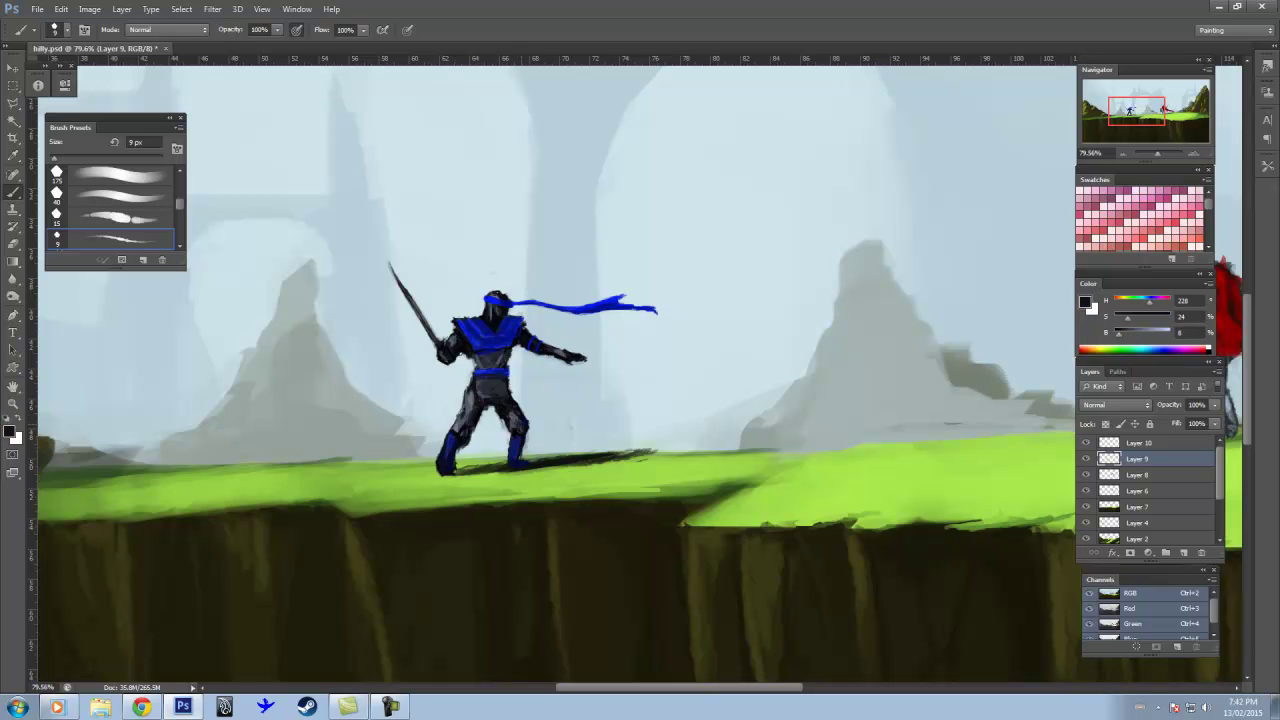
alt+click(515, 448)
key(alt+bracketright)
alt+click(510, 425)
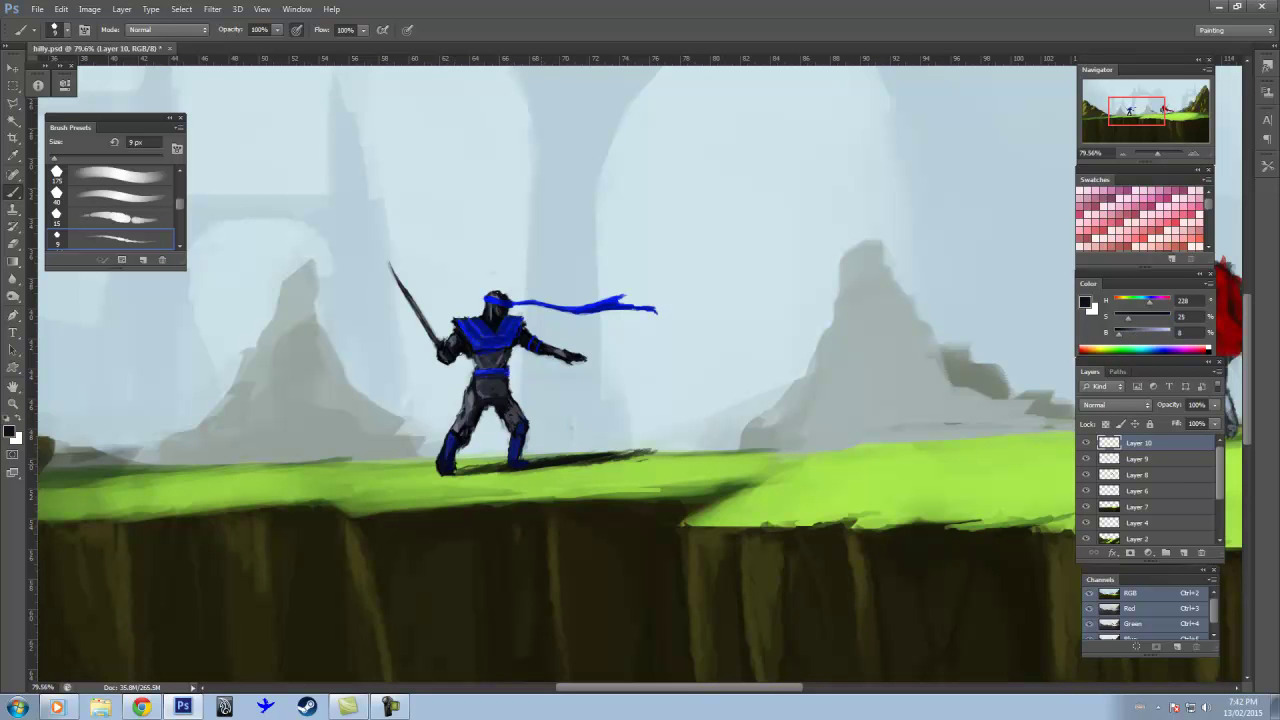
drag(550, 370, 500, 360)
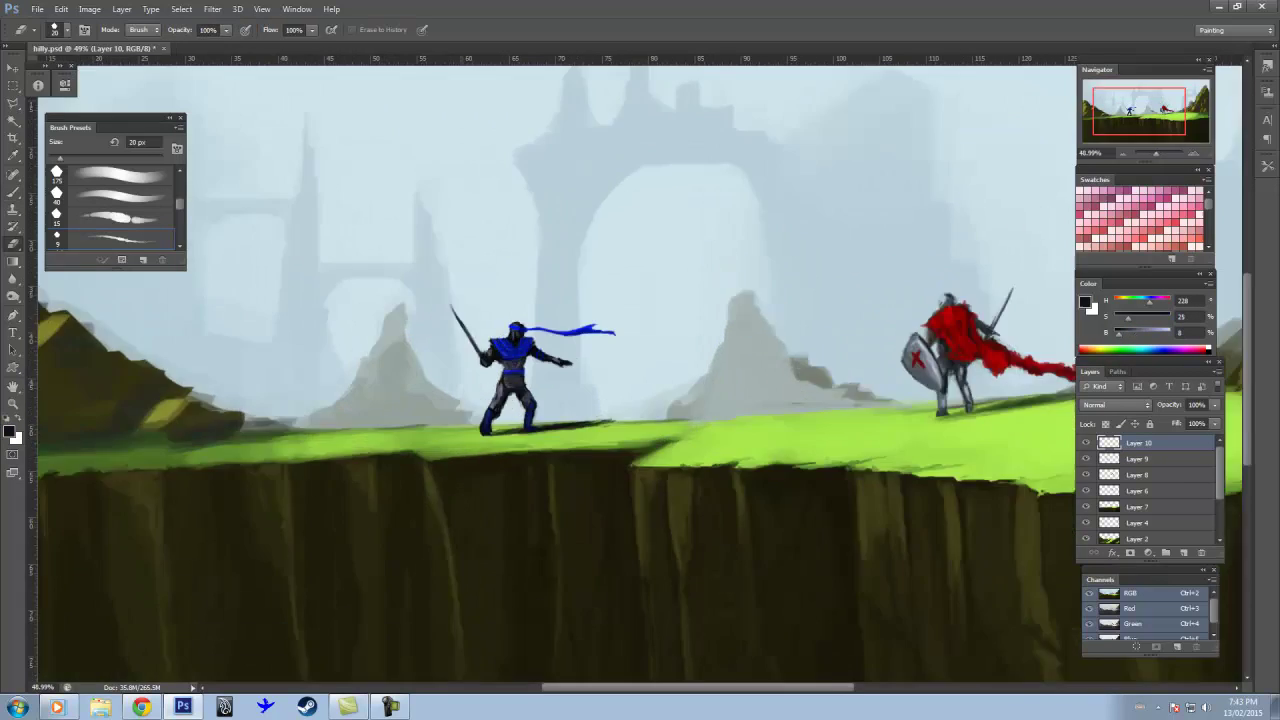
alt+click(545, 380)
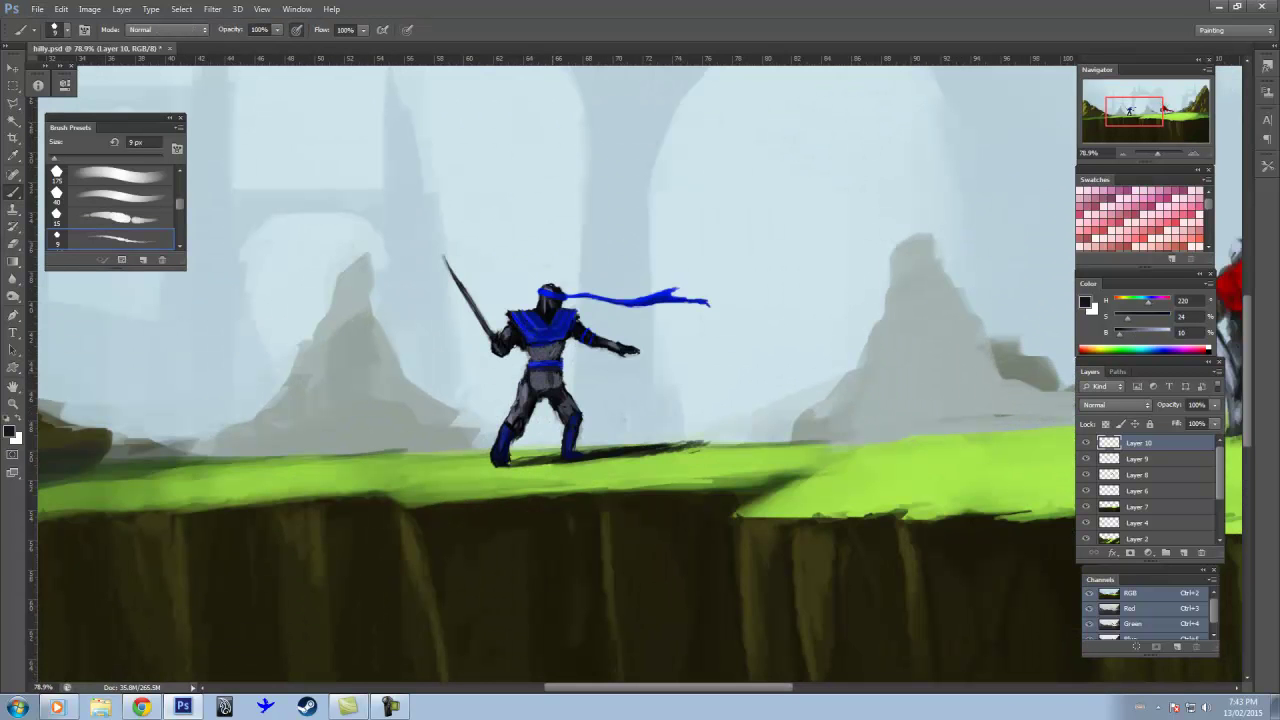
scroll(540, 352, up, 2)
Step: Sample light and mid greys from the armour for the armour details
alt+click(502, 362)
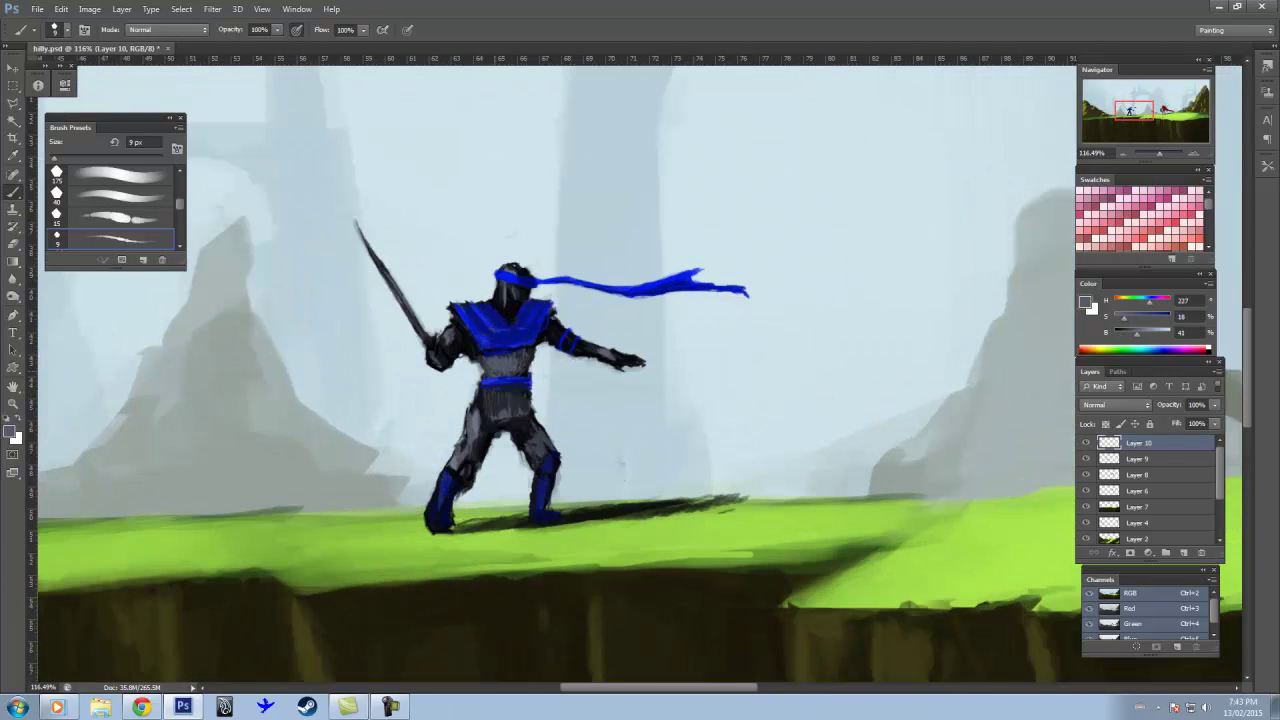
alt+click(510, 416)
scroll(490, 400, down, 5)
scroll(490, 400, up, 5)
alt+click(470, 398)
key(e)
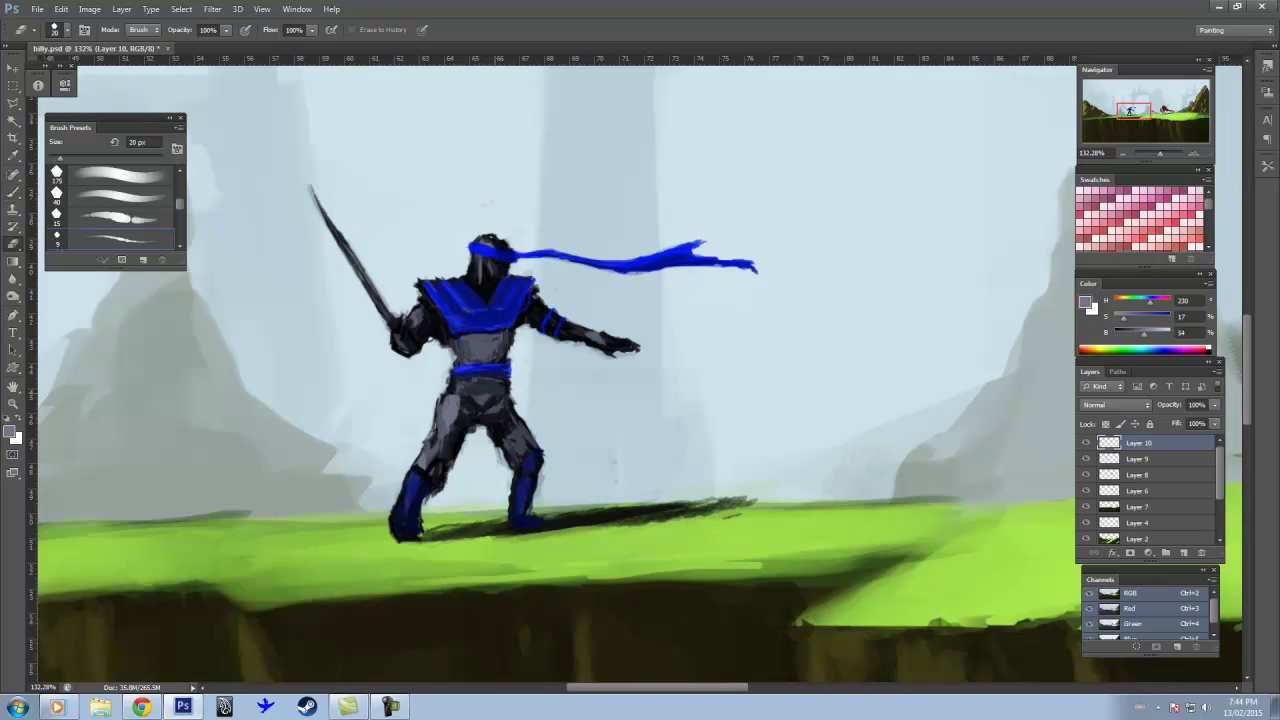
key(b)
alt+click(470, 396)
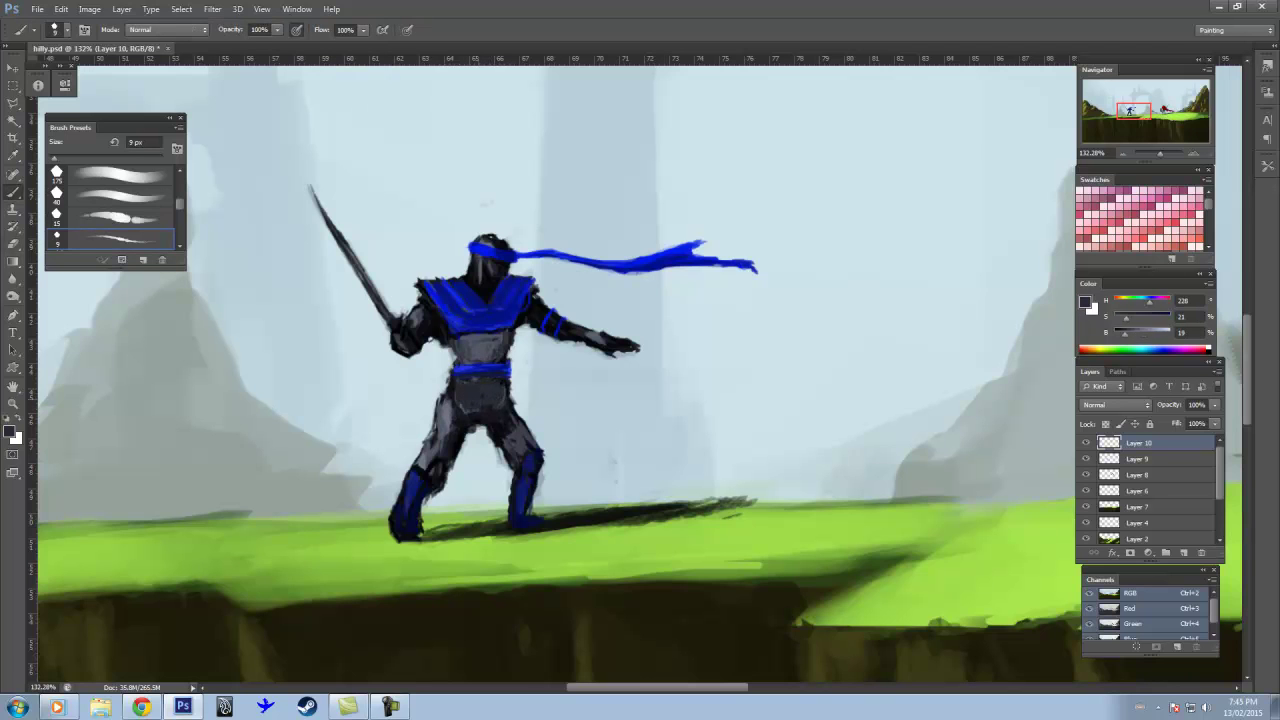
scroll(470, 396, down, 3)
scroll(500, 400, up, 2)
Step: Paint dark armour strokes and a flowing blue waist sash with strands
alt+click(526, 400)
drag(592, 406, 576, 426)
mouse_move(538, 370)
mouse_down()
mouse_move(531, 392)
mouse_move(678, 390)
mouse_move(662, 390)
mouse_up()
alt+click(552, 358)
mouse_move(576, 364)
mouse_down()
mouse_move(634, 372)
mouse_move(616, 388)
mouse_up()
alt+click(576, 362)
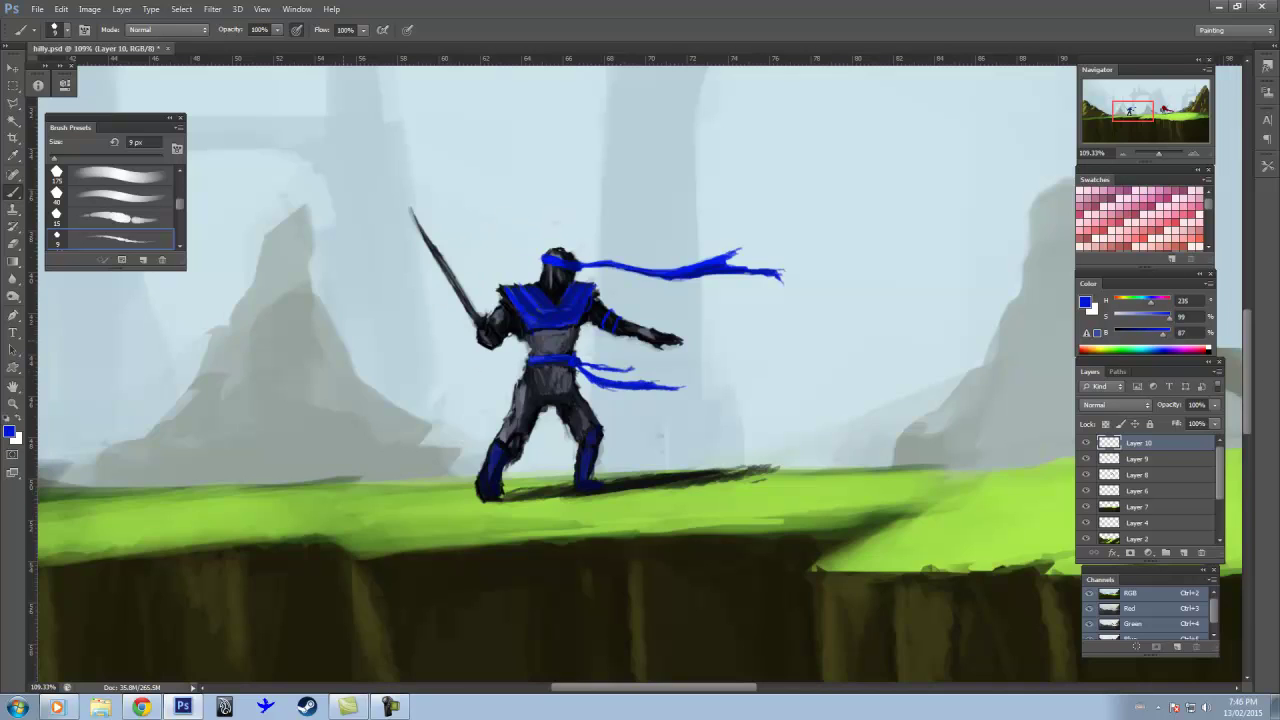
Step: Add '2-15' after the FRASER signature bottom-right and save the painting
key(ctrl+0)
scroll(521, 393, up, 5)
alt+click(480, 394)
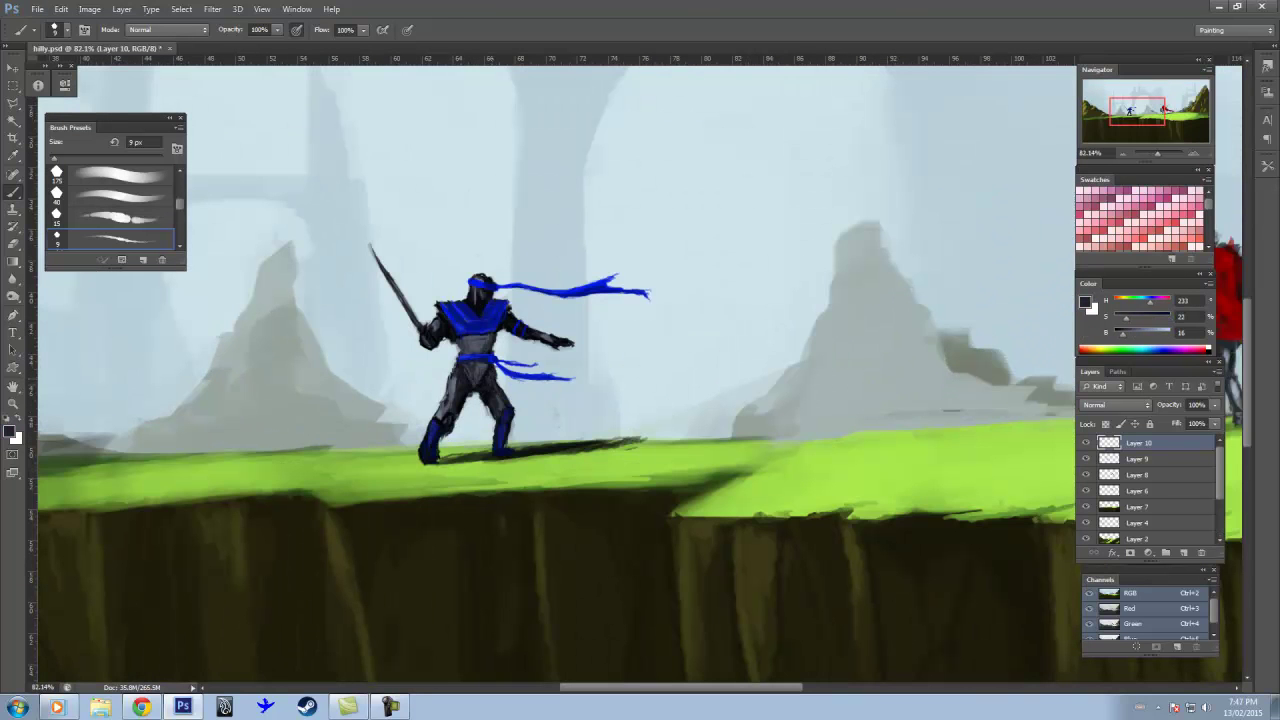
key(ctrl+0)
scroll(757, 363, up, 2)
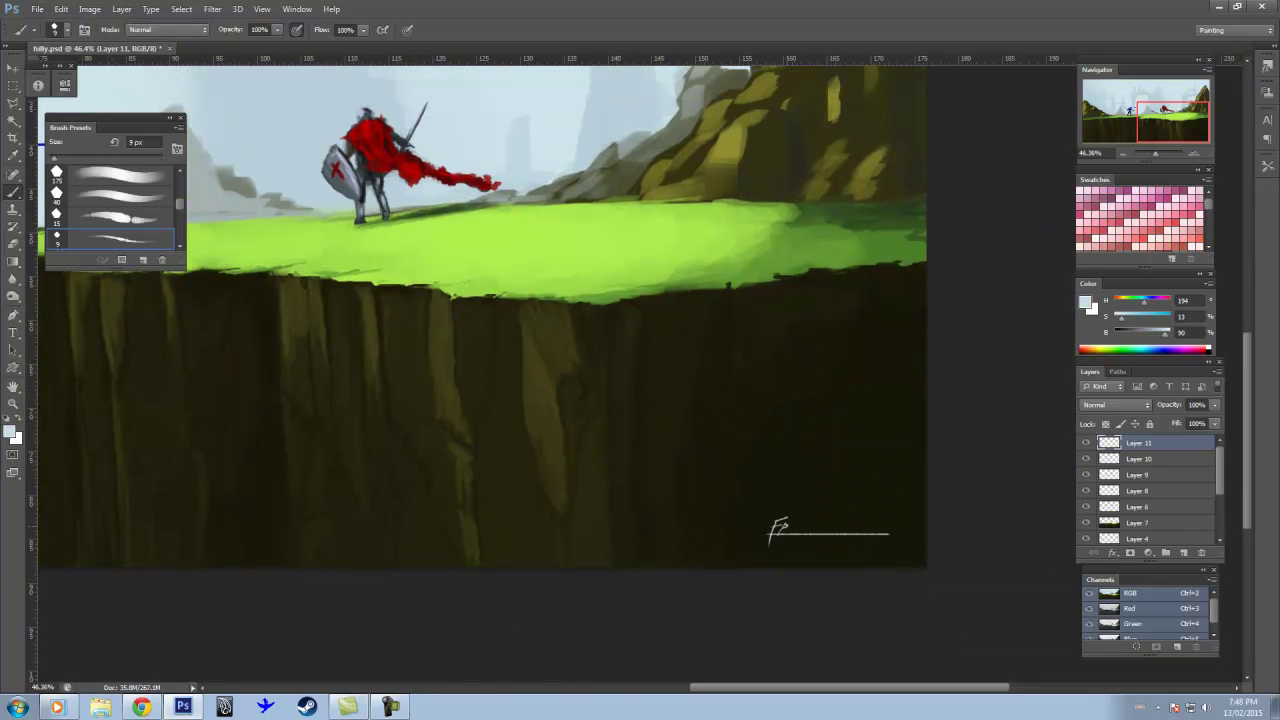
drag(849, 521, 885, 520)
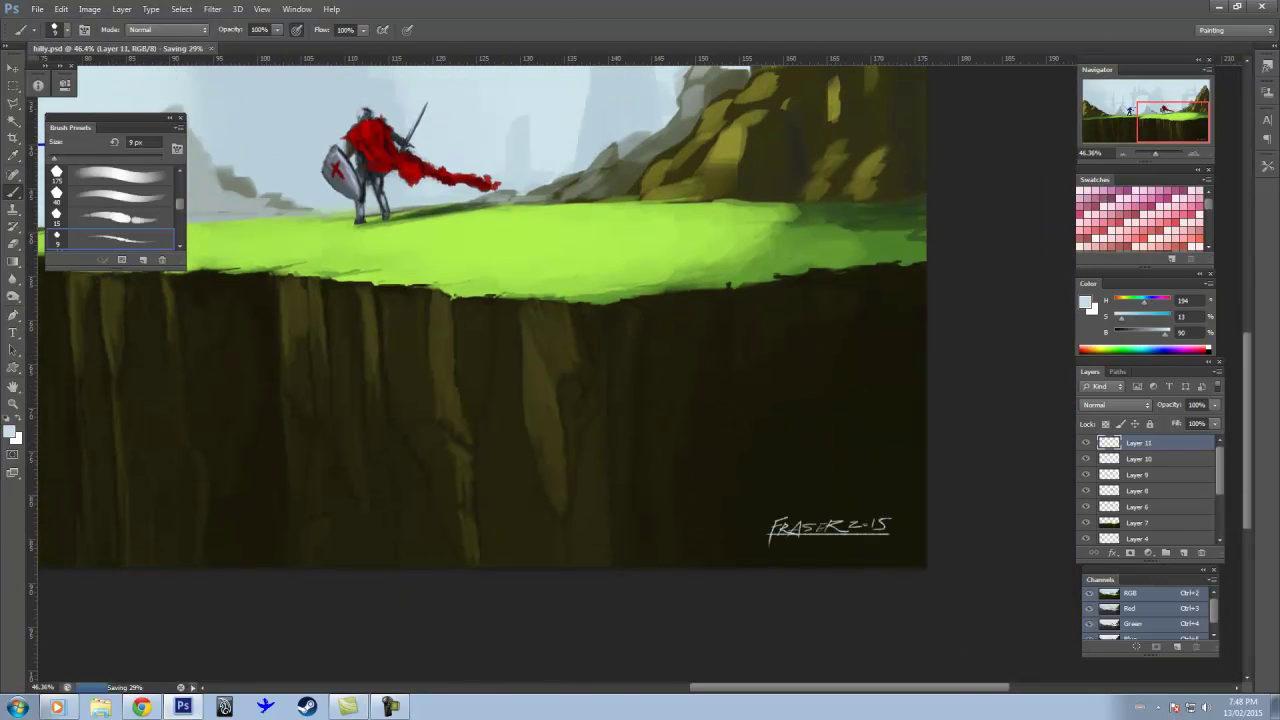
key(ctrl+0)
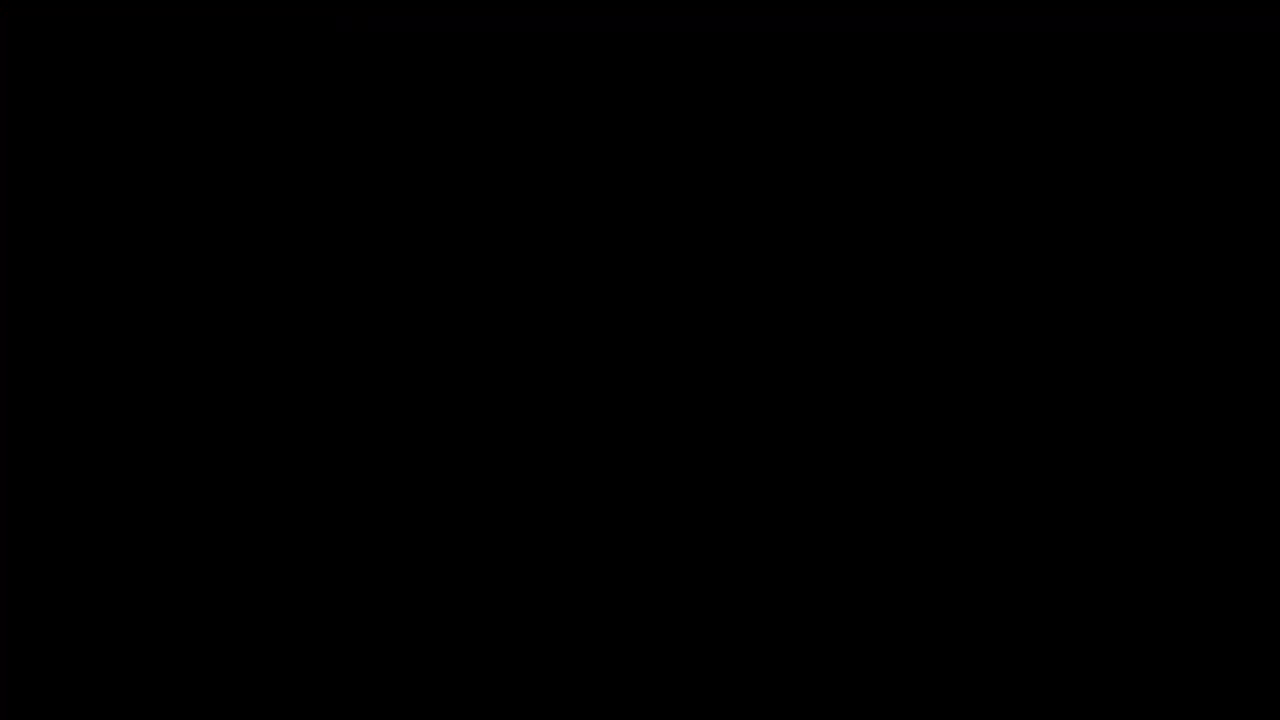